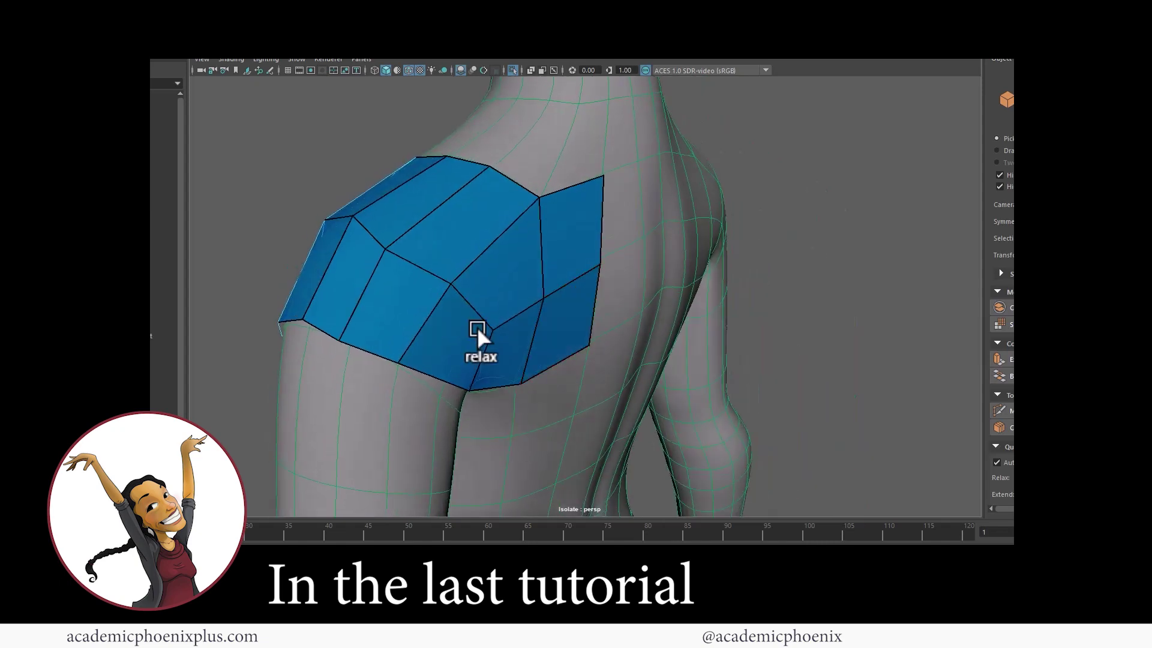
drag(480, 336, 399, 291)
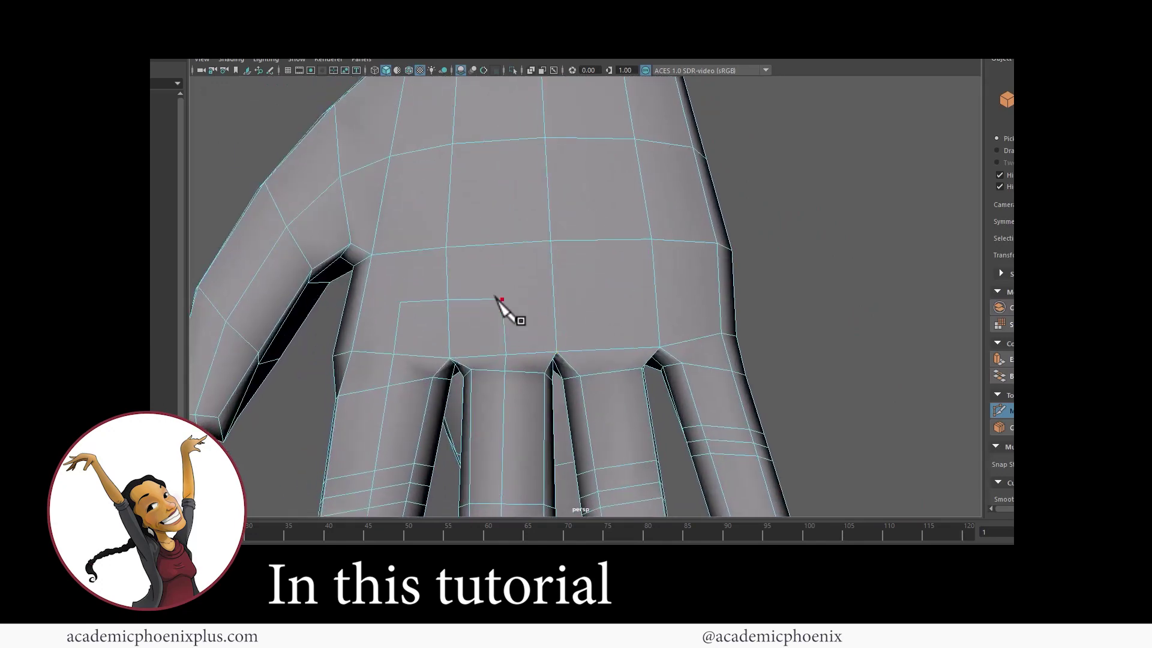
click(501, 298)
right_click(545, 247)
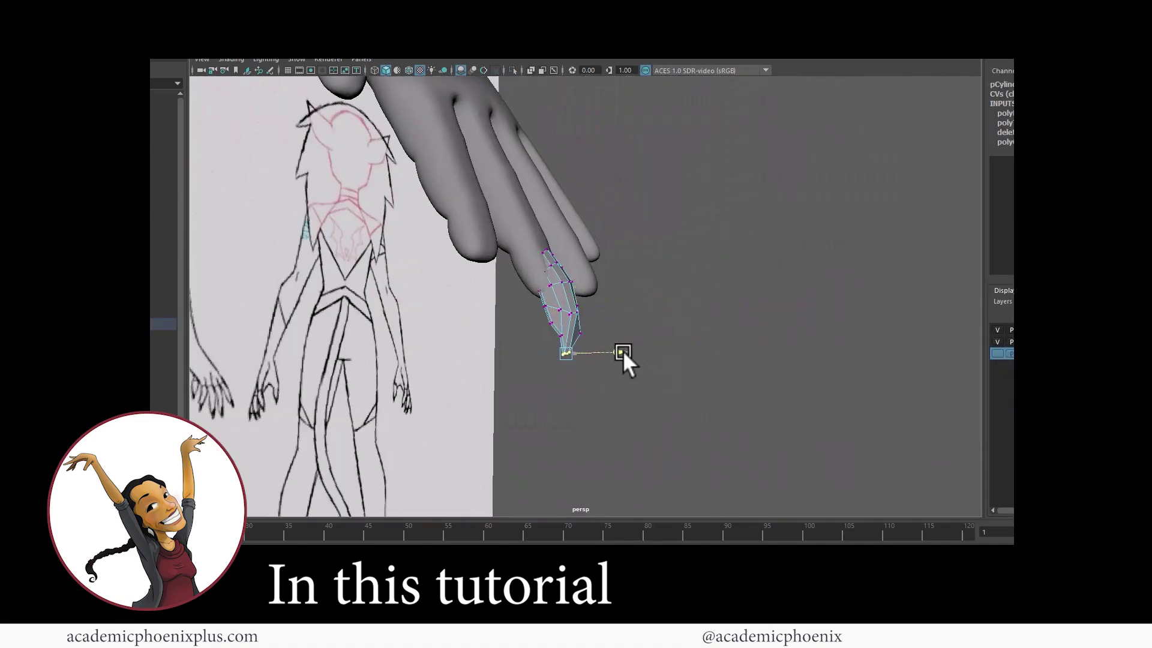
right_click(575, 315)
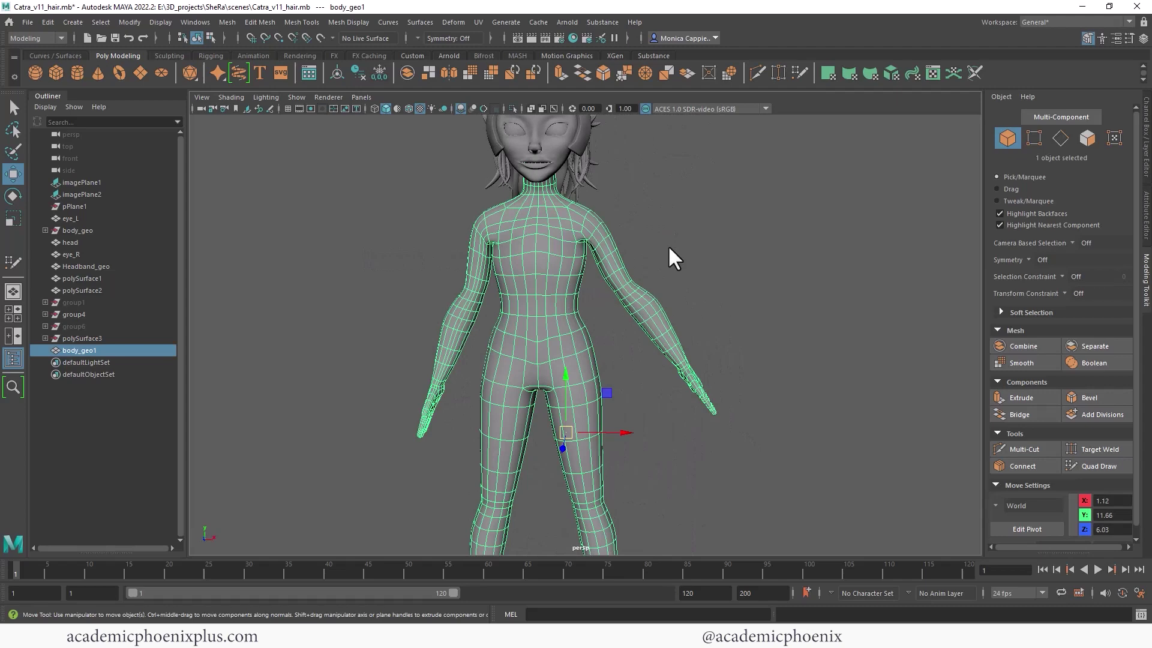
Select the character's body mesh at the hand
scroll(740, 249, up, 3)
alt+drag(563, 228, 709, 268)
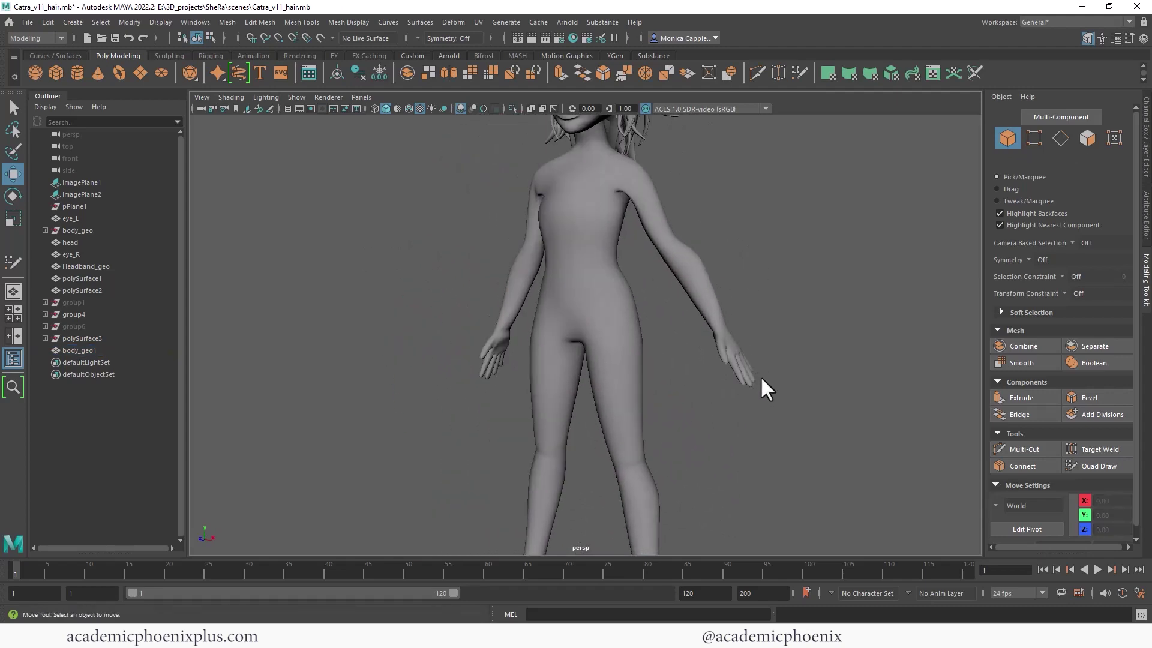
alt+right_drag(761, 375, 856, 312)
alt+drag(855, 312, 872, 327)
alt+middle_drag(749, 390, 591, 389)
alt+drag(675, 371, 509, 358)
click(551, 348)
alt+right_drag(702, 342, 815, 323)
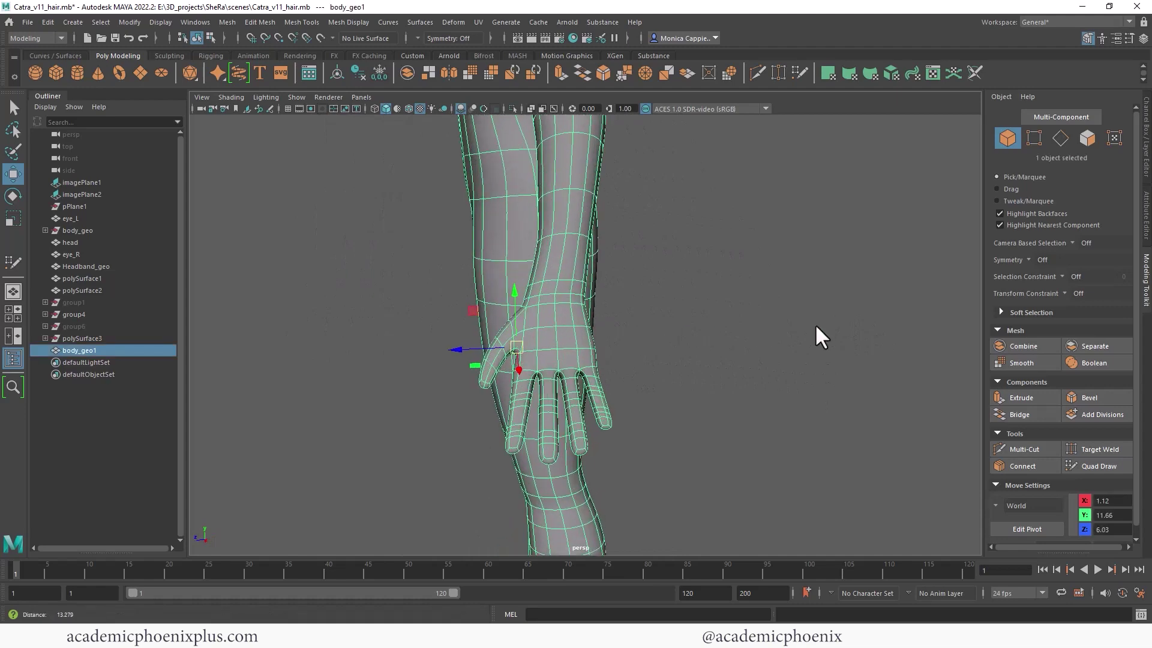
Turn off the smooth preview on the body mesh and switch to the Select tool with the fingers in close view
alt+drag(654, 306, 737, 253)
alt+right_drag(737, 254, 847, 254)
alt+drag(847, 253, 754, 326)
alt+right_drag(754, 326, 593, 266)
alt+middle_drag(593, 267, 604, 309)
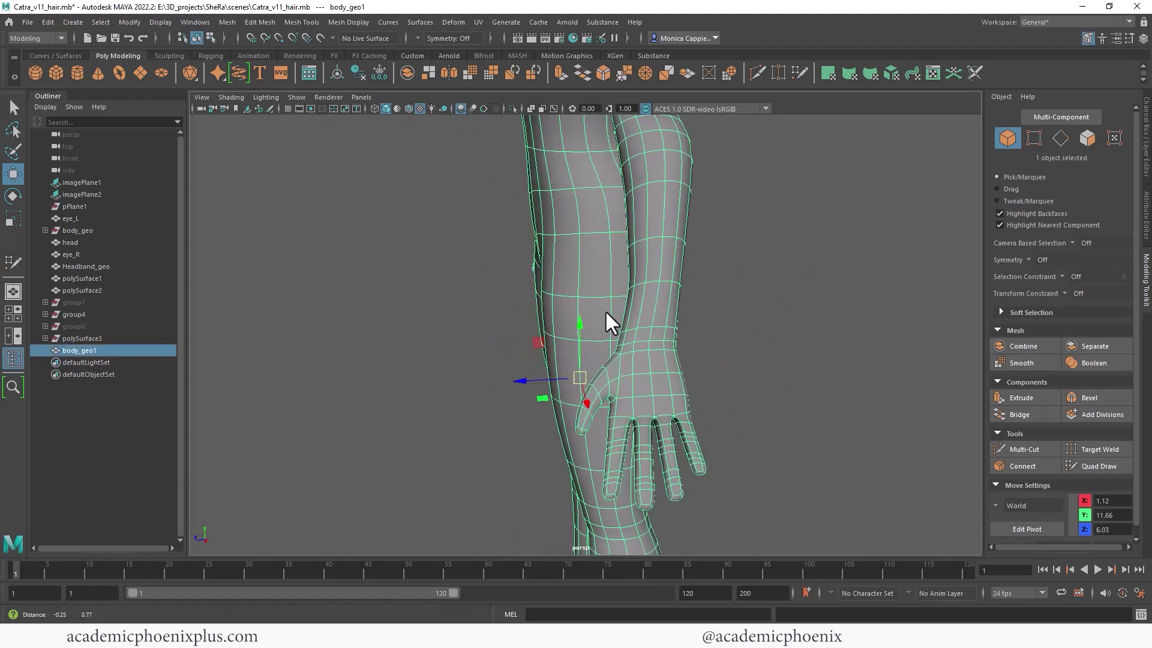
key(1)
key(q)
alt+right_drag(666, 282, 846, 360)
alt+middle_drag(846, 360, 707, 276)
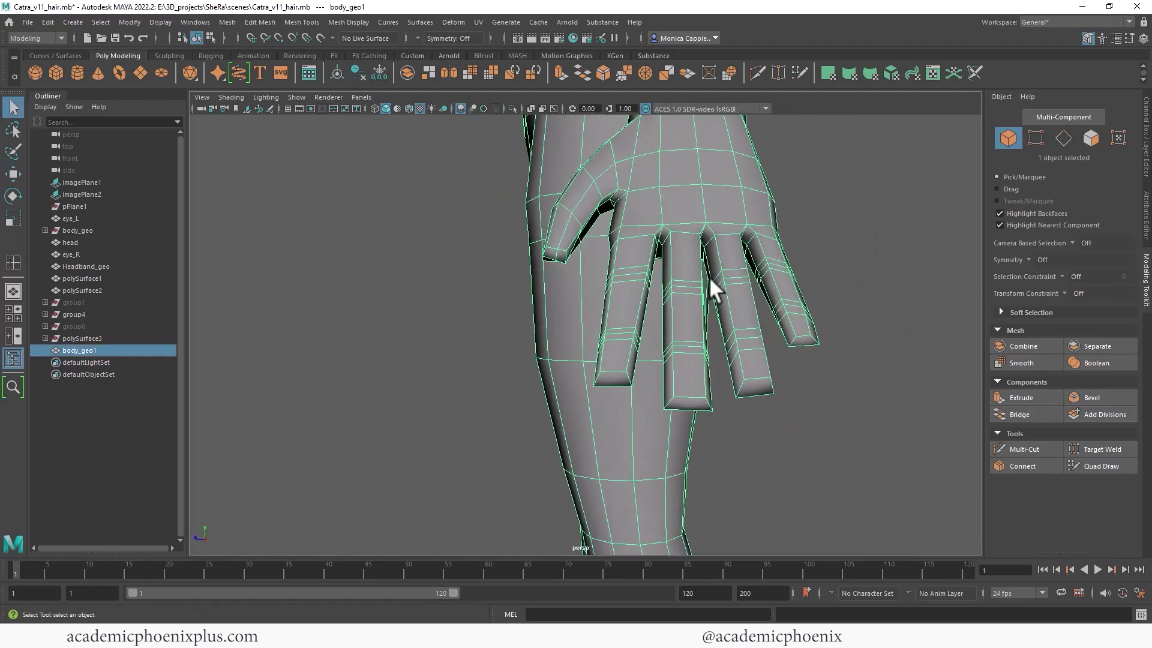
Try inserting a lengthwise edge loop through the middle finger, check its path up the arm and body, and undo it
shift+right_drag(674, 308, 608, 325)
click(688, 341)
alt+middle_drag(735, 171, 753, 456)
alt+right_drag(753, 456, 506, 185)
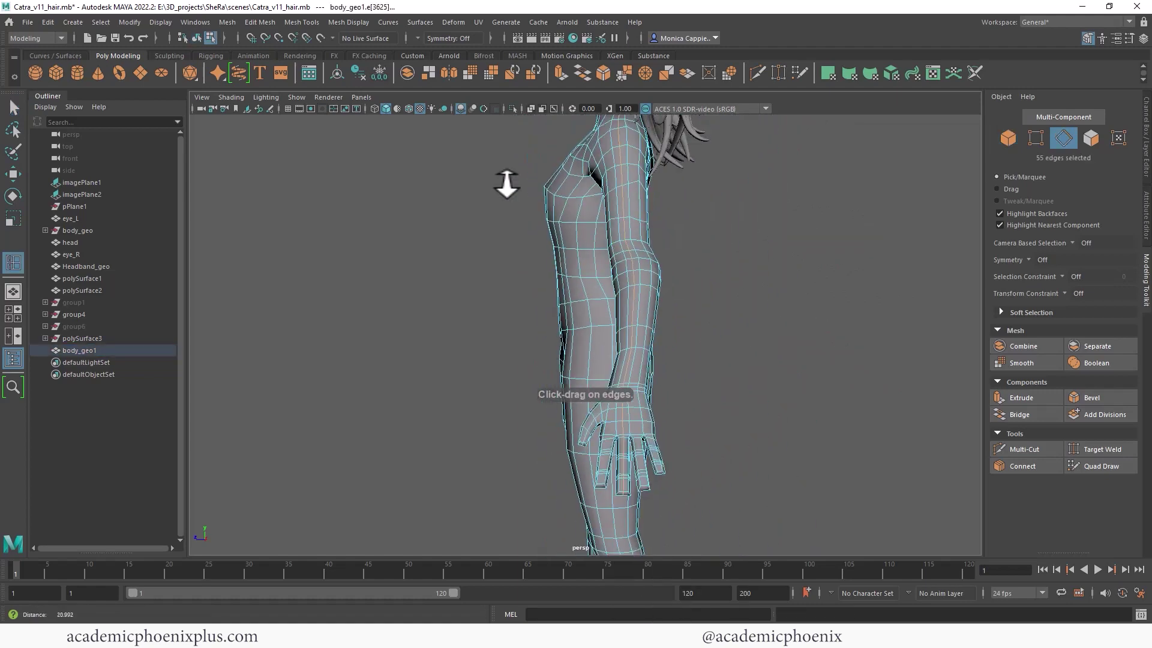
alt+middle_drag(600, 254, 622, 398)
alt+middle_drag(697, 384, 673, 132)
alt+right_drag(818, 195, 946, 240)
key(ctrl+z)
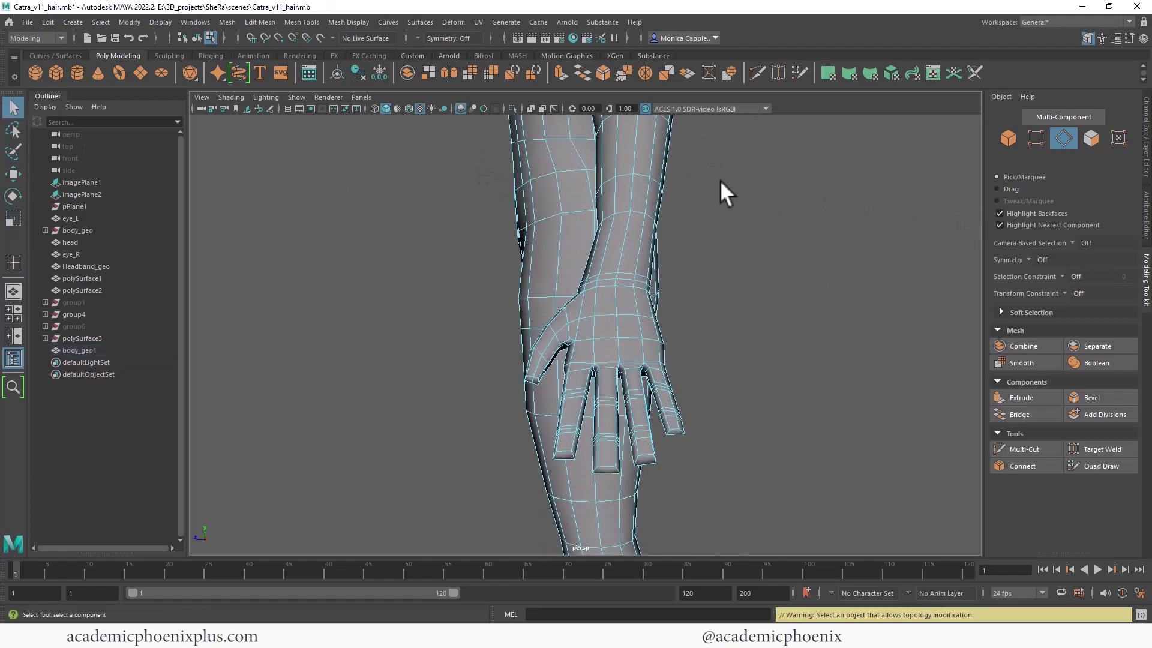
Return the body mesh to object mode and start the Multi-Cut tool on it
scroll(656, 211, up, 2)
right_drag(657, 211, 729, 175)
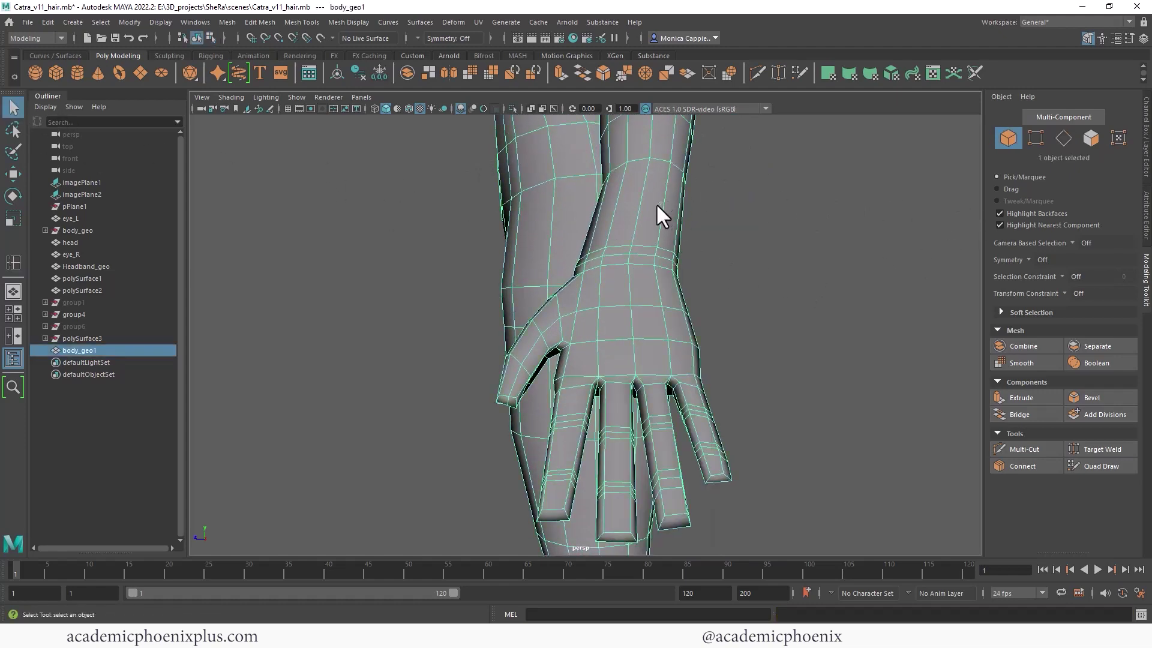
shift+right_drag(656, 203, 598, 205)
alt+right_drag(678, 216, 796, 218)
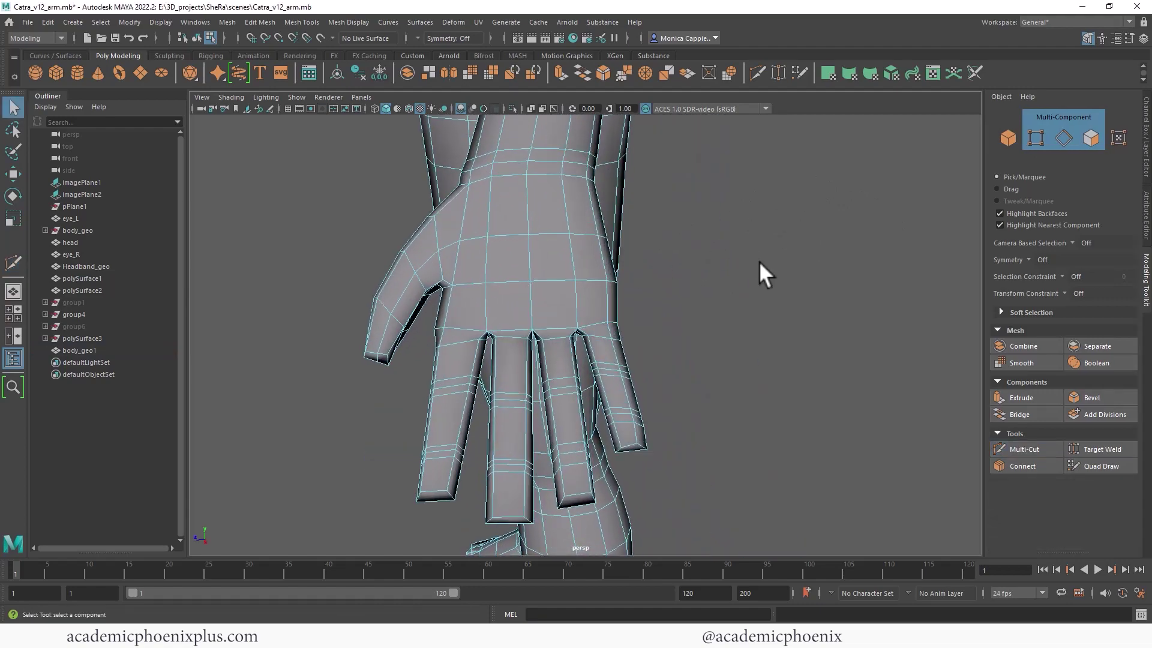
Examine the edge layout of the fingers and the back of the hand on the unsmoothed mesh
alt+drag(761, 273, 650, 297)
scroll(772, 256, down, 5)
key(1)
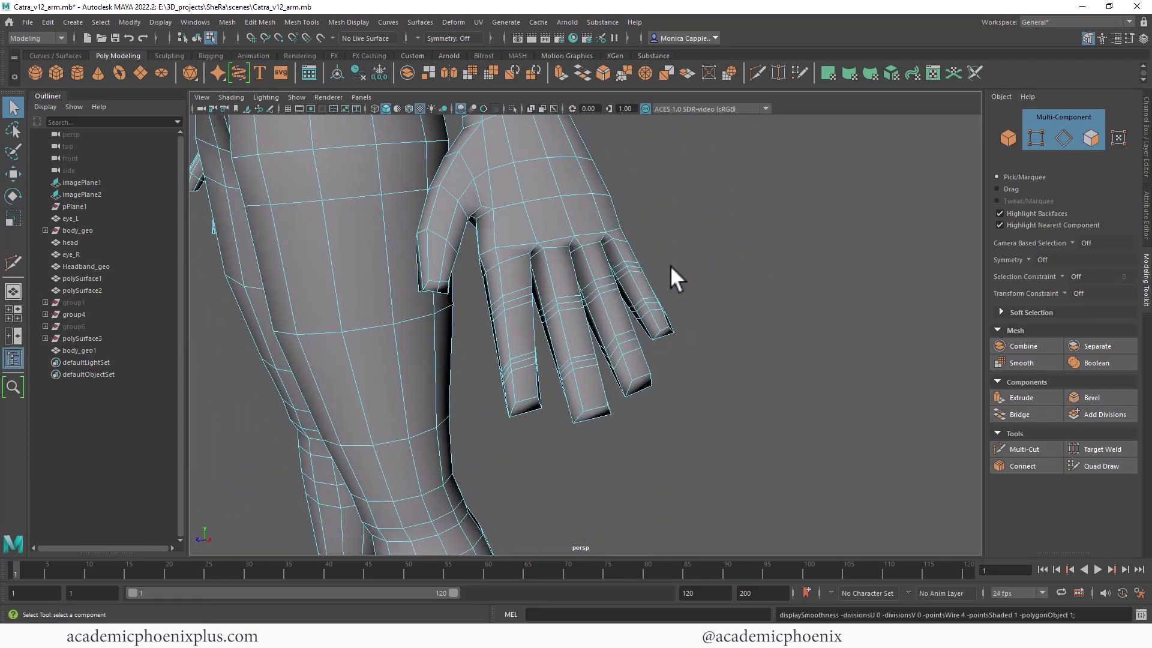
alt+right_drag(670, 265, 690, 245)
alt+middle_drag(677, 241, 779, 296)
alt+right_drag(707, 207, 678, 225)
alt+drag(716, 247, 665, 240)
alt+right_drag(668, 241, 719, 229)
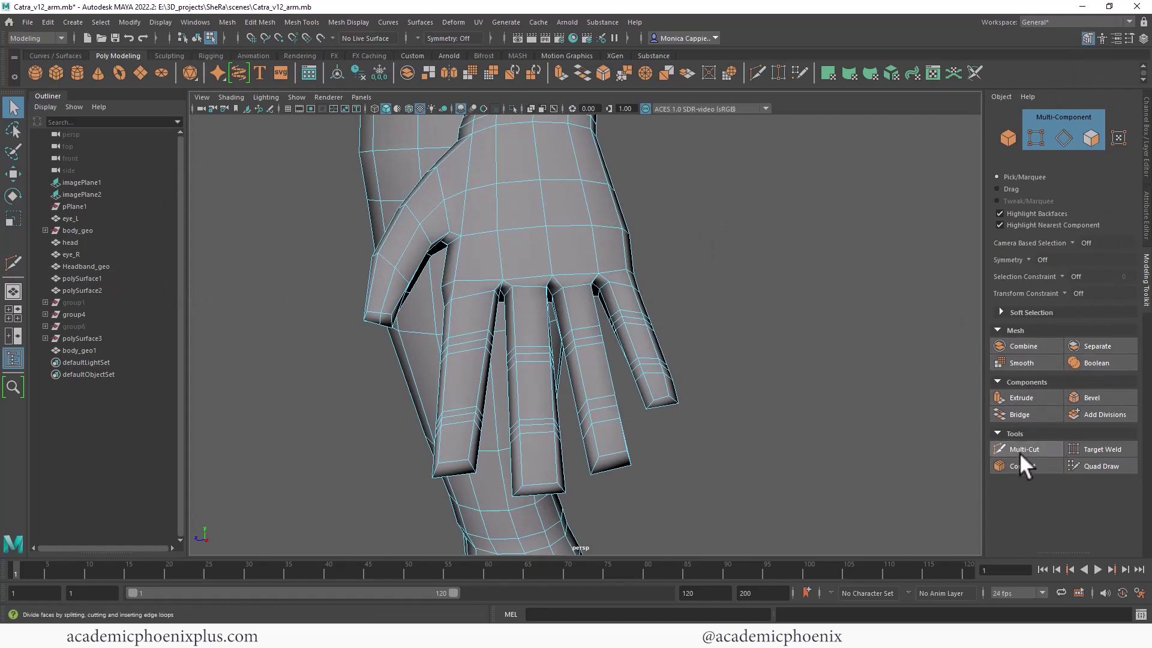
Activate the Multi-Cut tool for cutting new edges into the hand
click(15, 265)
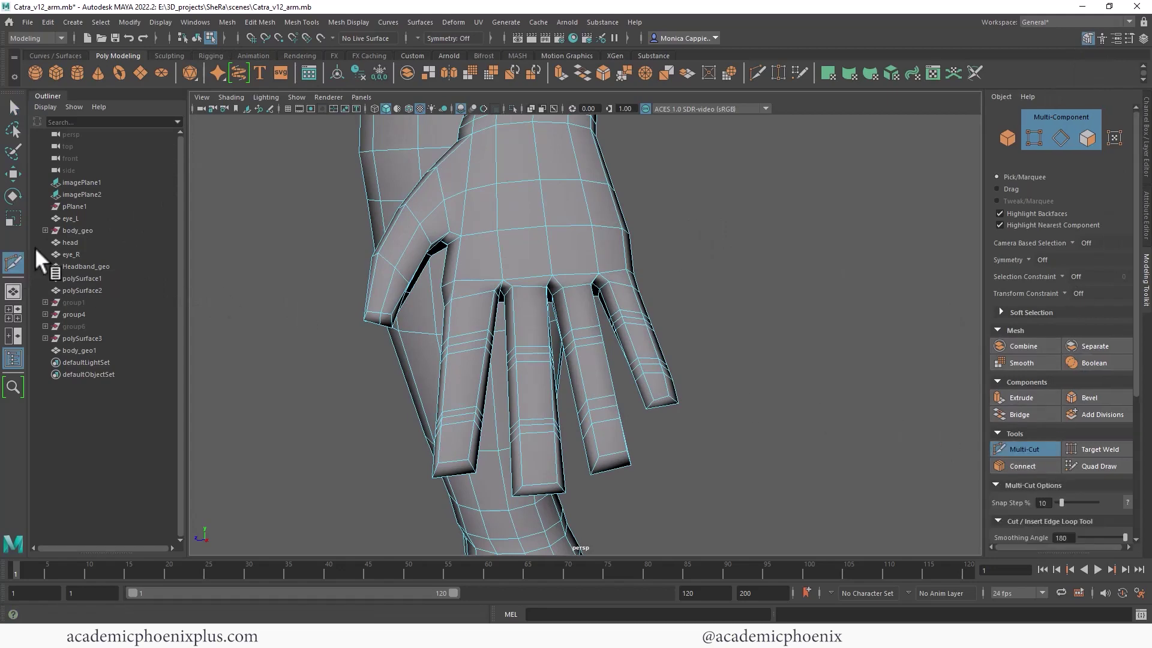
click(267, 21)
mouse_move(302, 20)
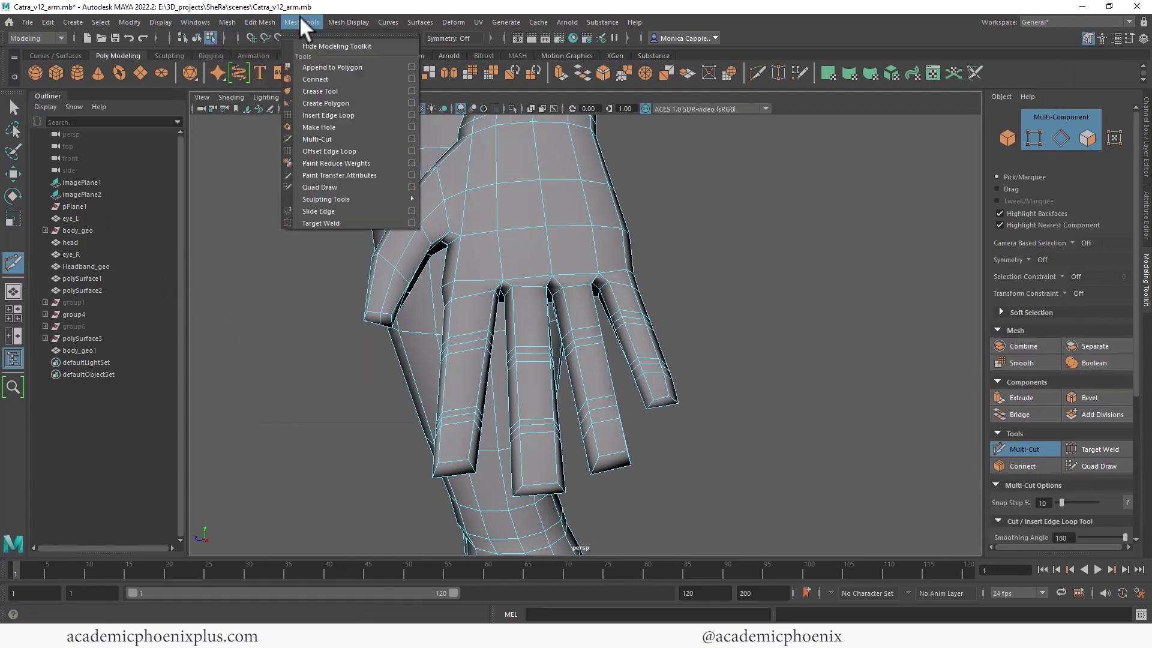
click(333, 137)
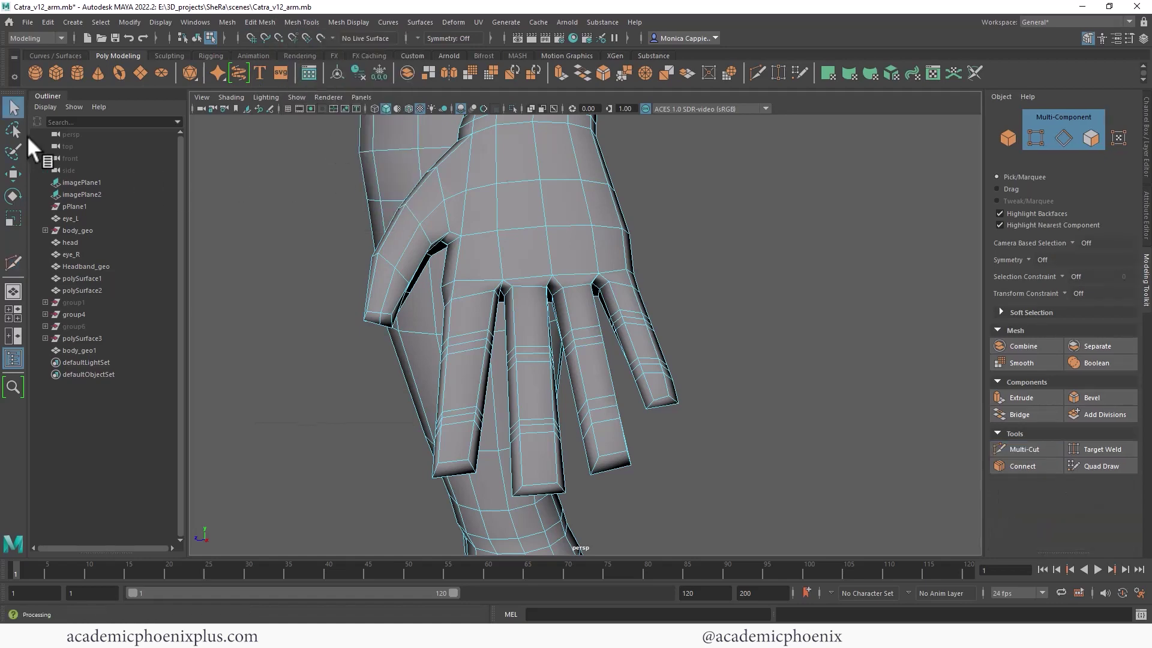
mouse_move(484, 184)
right_down()
mouse_move(542, 195)
mouse_move(482, 198)
right_up()
alt+right_drag(720, 210, 778, 215)
alt+middle_drag(750, 247, 775, 229)
alt+drag(780, 237, 779, 240)
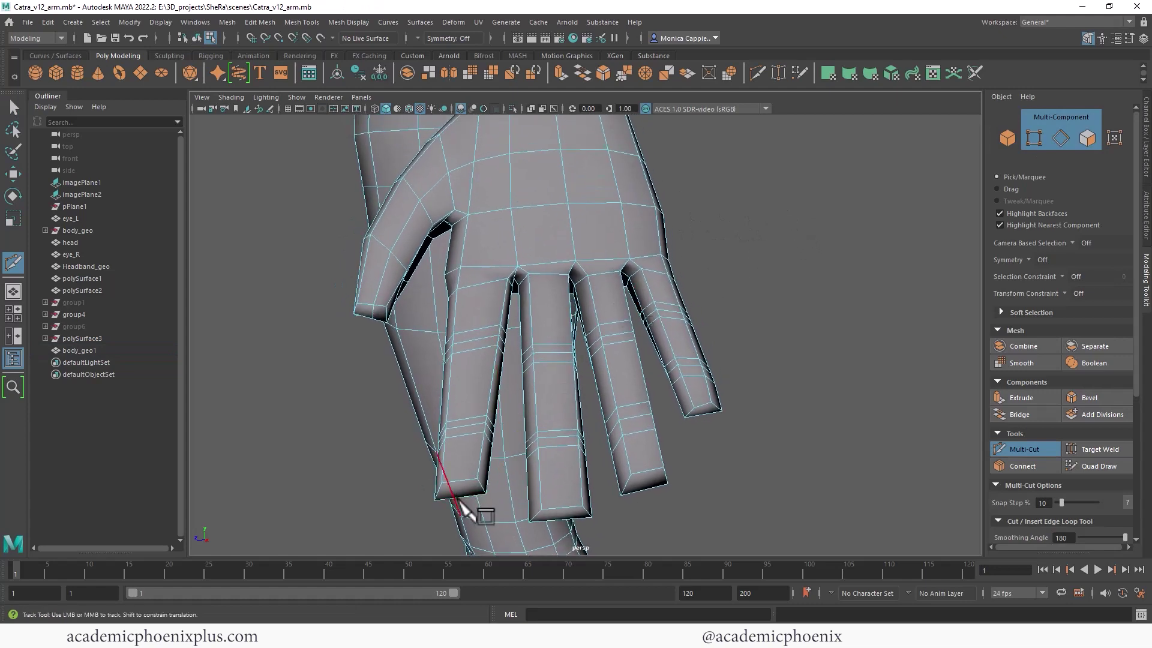
Cut an edge from the index fingertip up its centre onto the back of the hand, across, and down the middle finger's centre to its tip
click(497, 345)
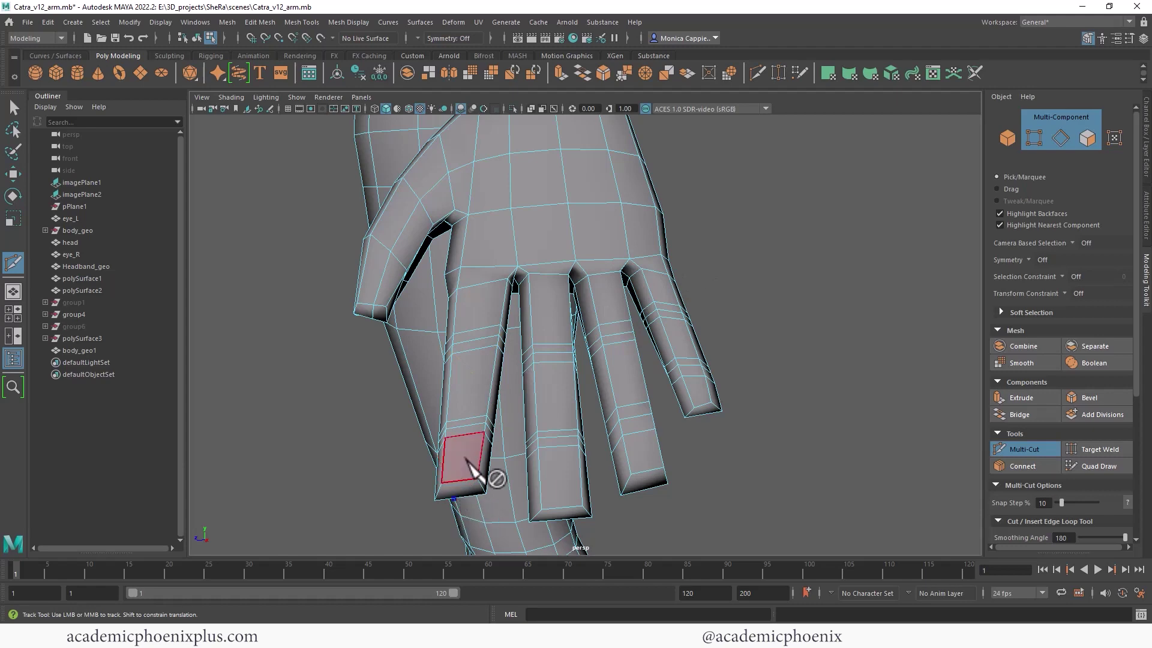
alt+drag(462, 368, 470, 342)
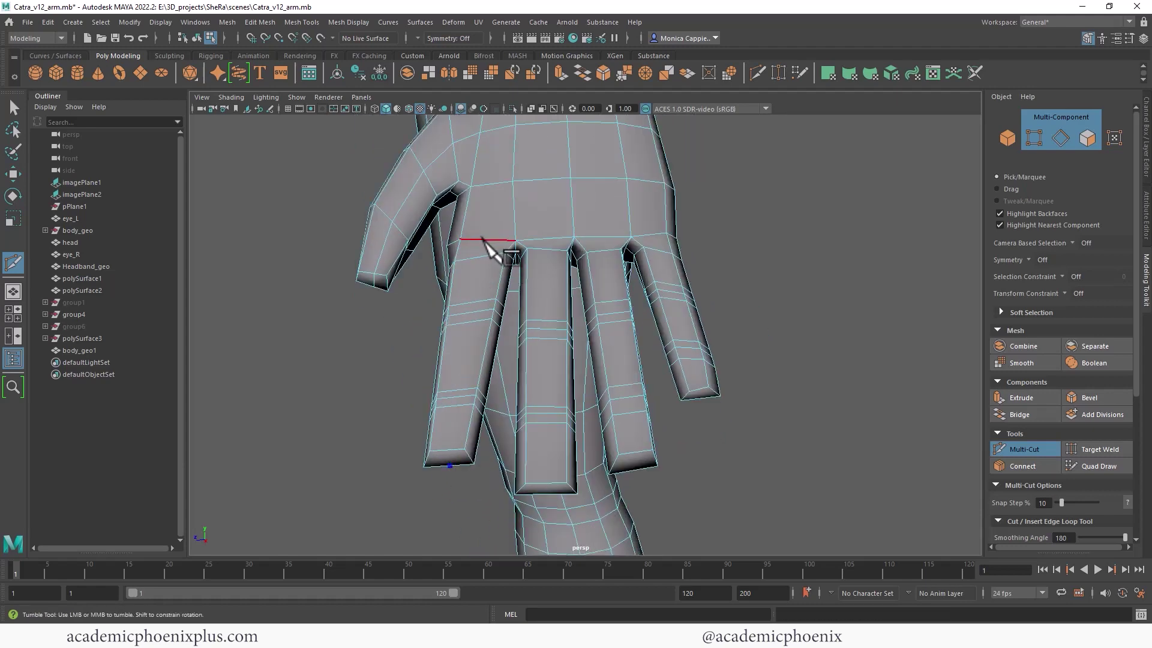
mouse_move(514, 236)
alt+middle_down()
mouse_move(497, 316)
mouse_move(452, 377)
mouse_move(498, 231)
alt+middle_up()
alt+right_drag(521, 237, 584, 245)
alt+middle_drag(584, 246, 488, 304)
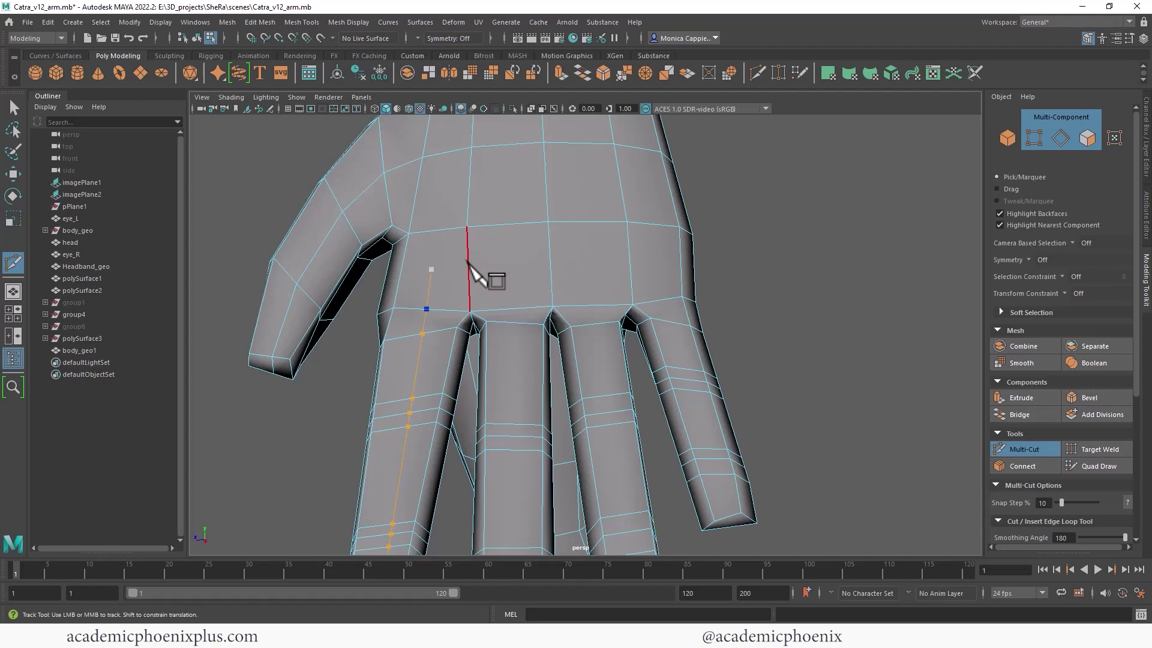
click(510, 266)
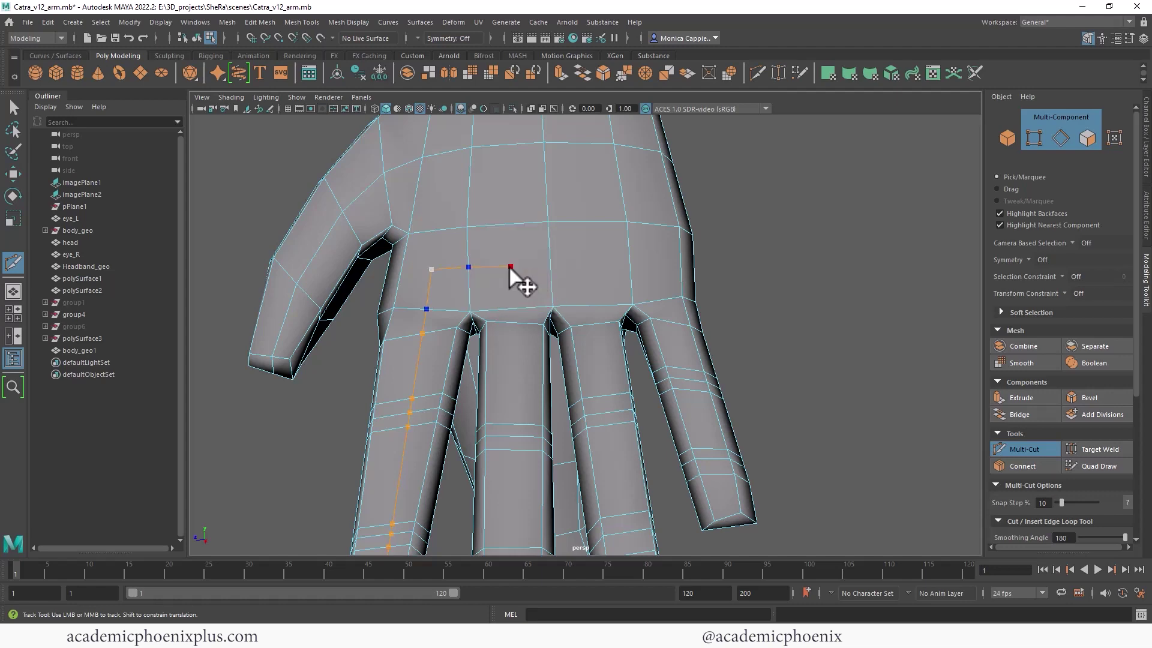
alt+middle_drag(570, 386, 454, 443)
click(460, 456)
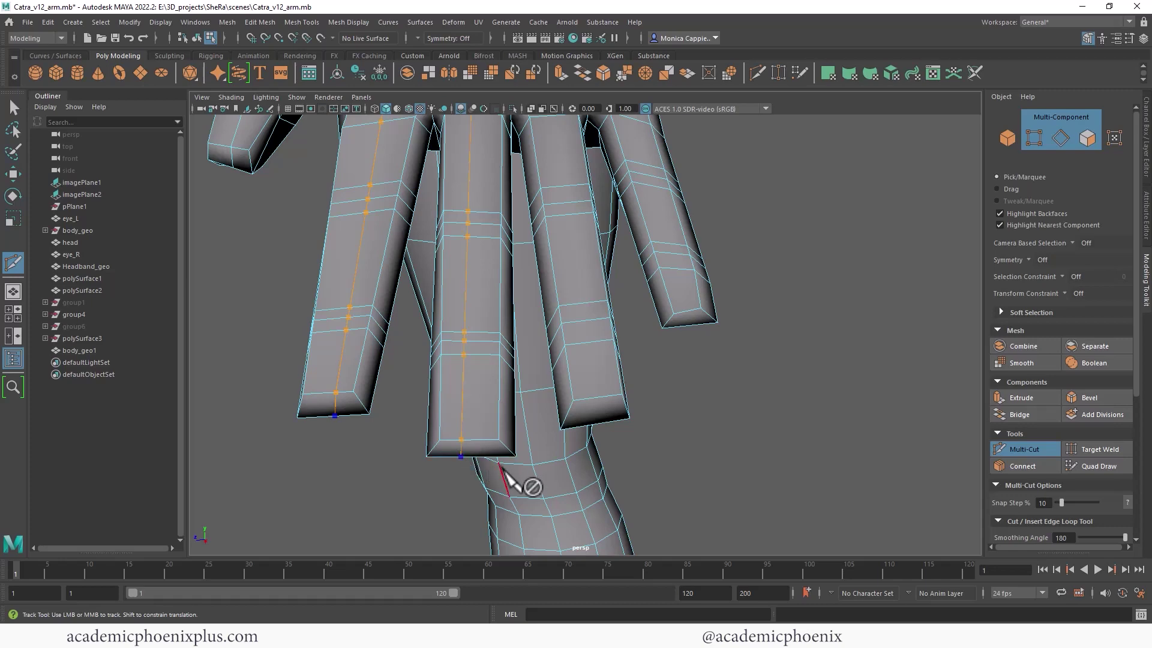
key(Return)
Cut a diagonal edge from the new corner above the middle finger to the nearest vertex in the row above on the back of the hand
alt+middle_drag(413, 149, 460, 443)
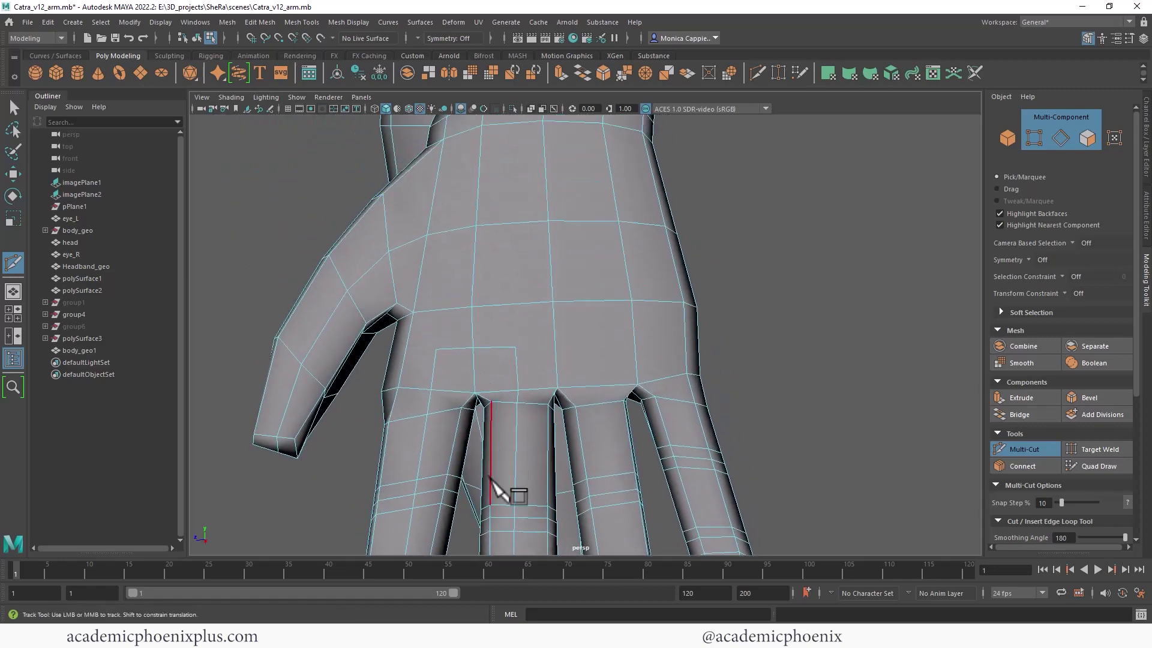
scroll(539, 398, up, 2)
alt+middle_drag(522, 380, 592, 347)
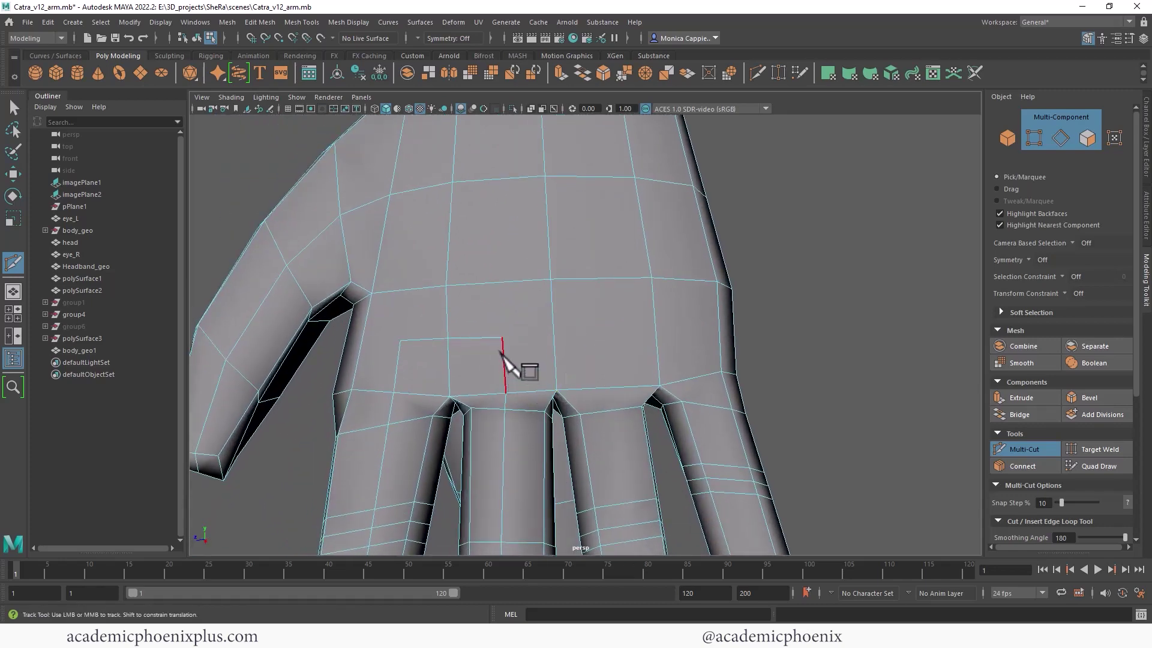
click(501, 338)
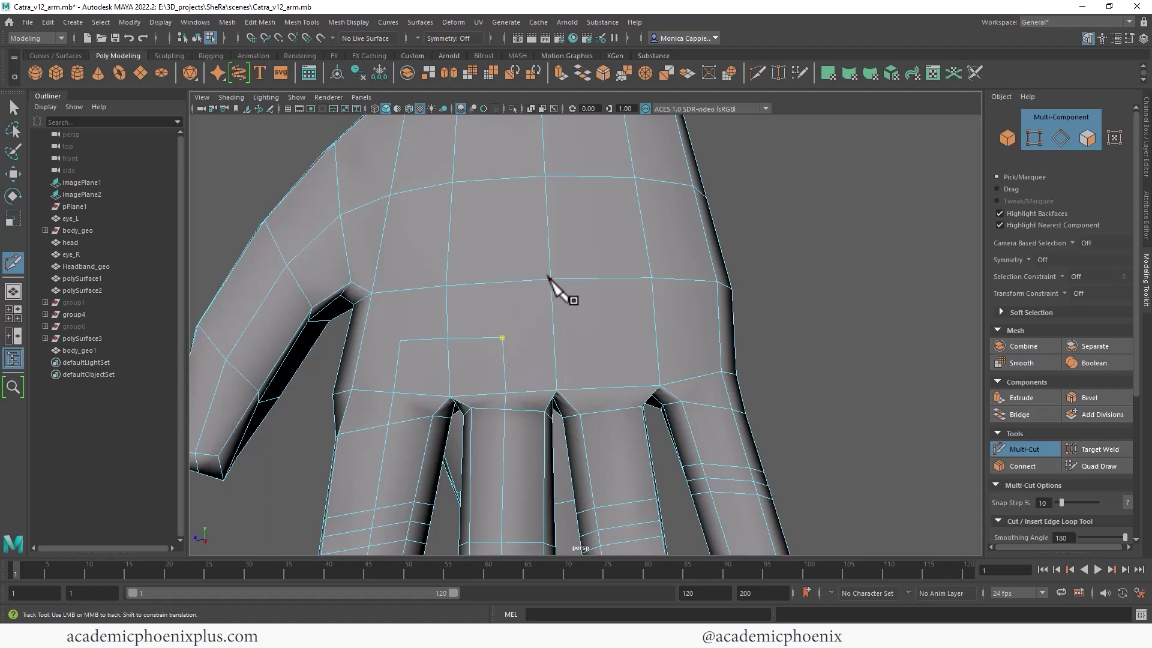
click(546, 284)
key(Return)
Cut a diagonal edge from the new corner above the index finger to the vertex near the thumb web
click(446, 339)
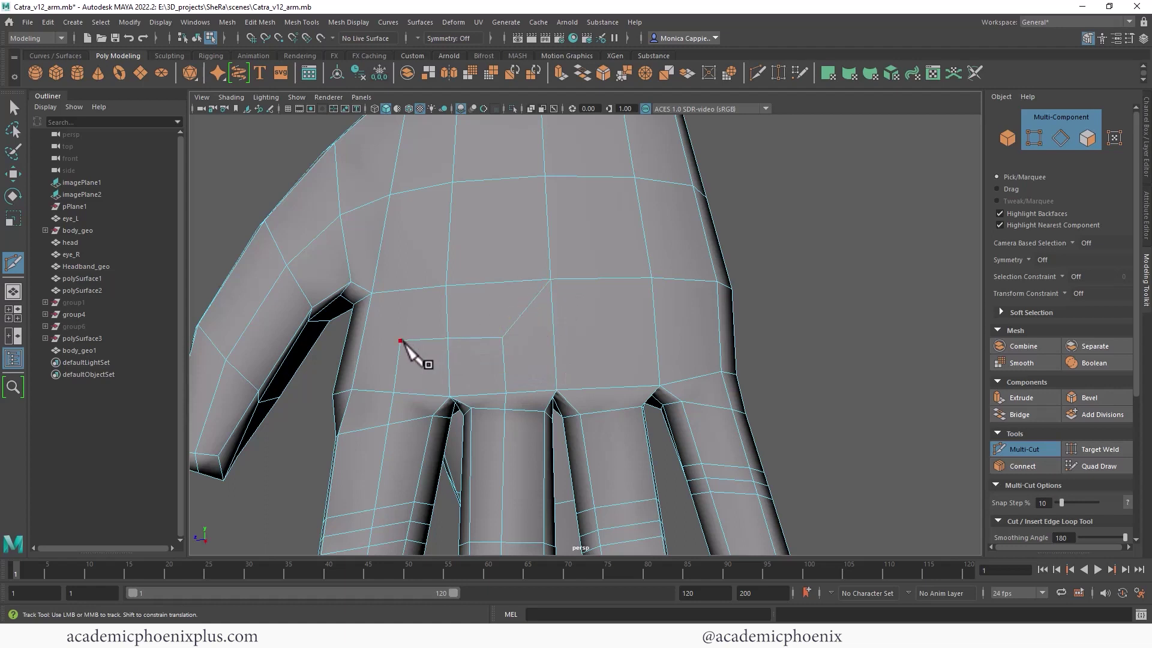
click(400, 340)
click(372, 294)
key(Return)
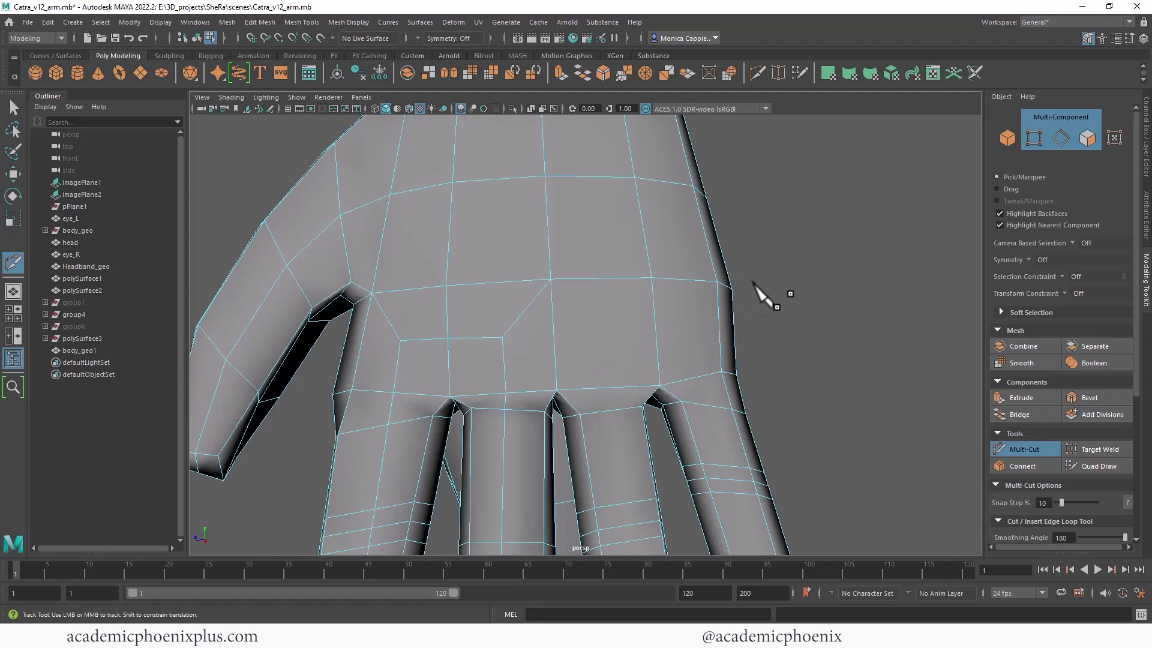
Preview the hand smoothed to check the new cuts, and return to the unsmoothed display
scroll(737, 277, down, 5)
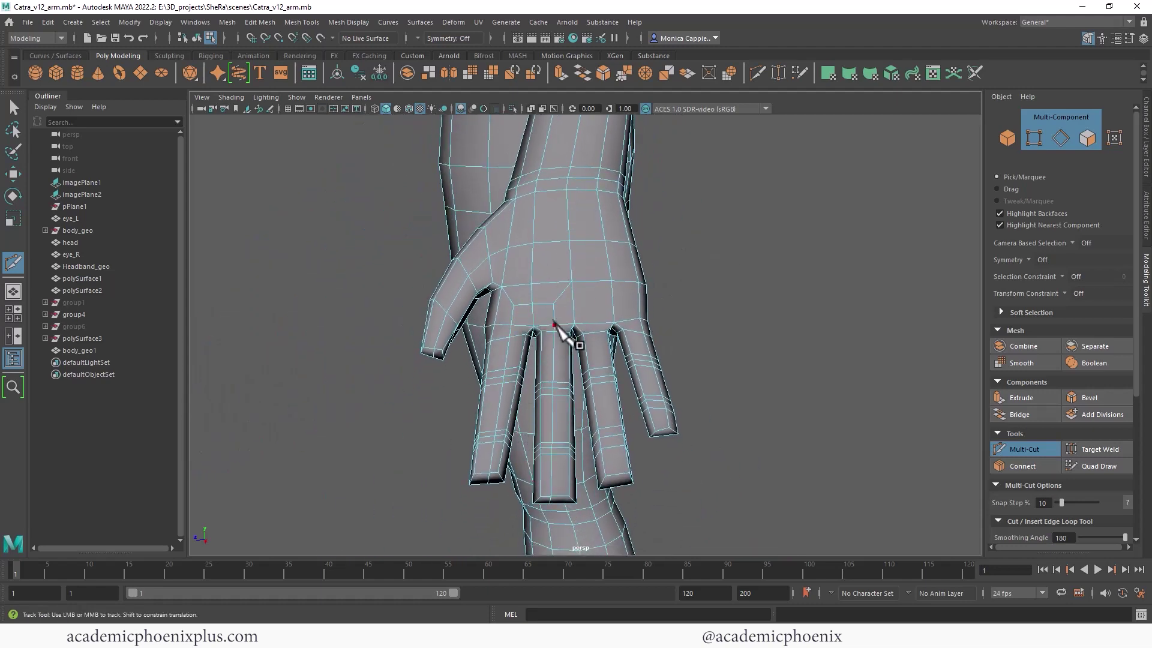
key(3)
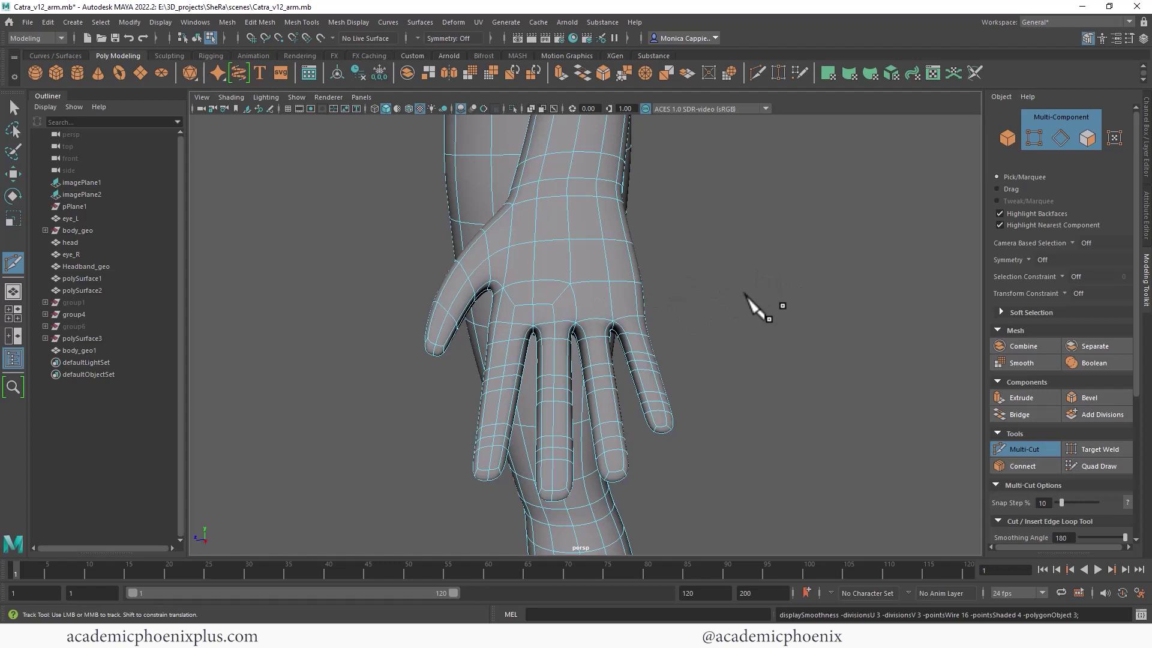
key(1)
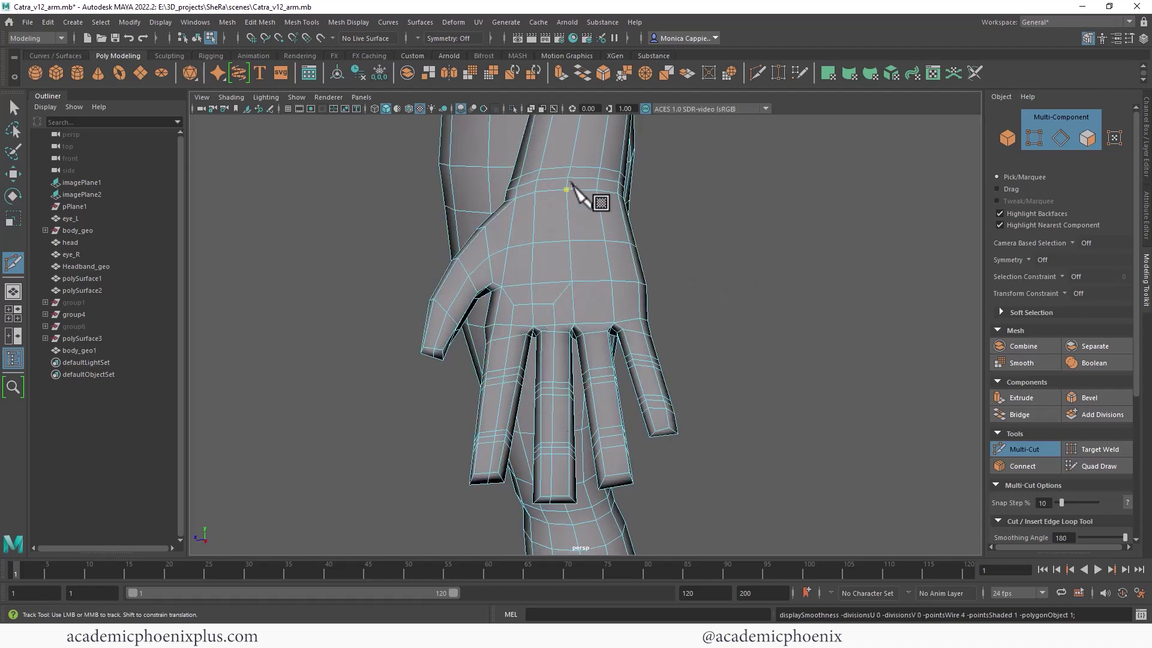
Cut an edge from the ring fingertip up the finger's centre onto the back of the hand with Multi-Cut
alt+right_drag(683, 245, 750, 251)
alt+middle_drag(750, 252, 693, 205)
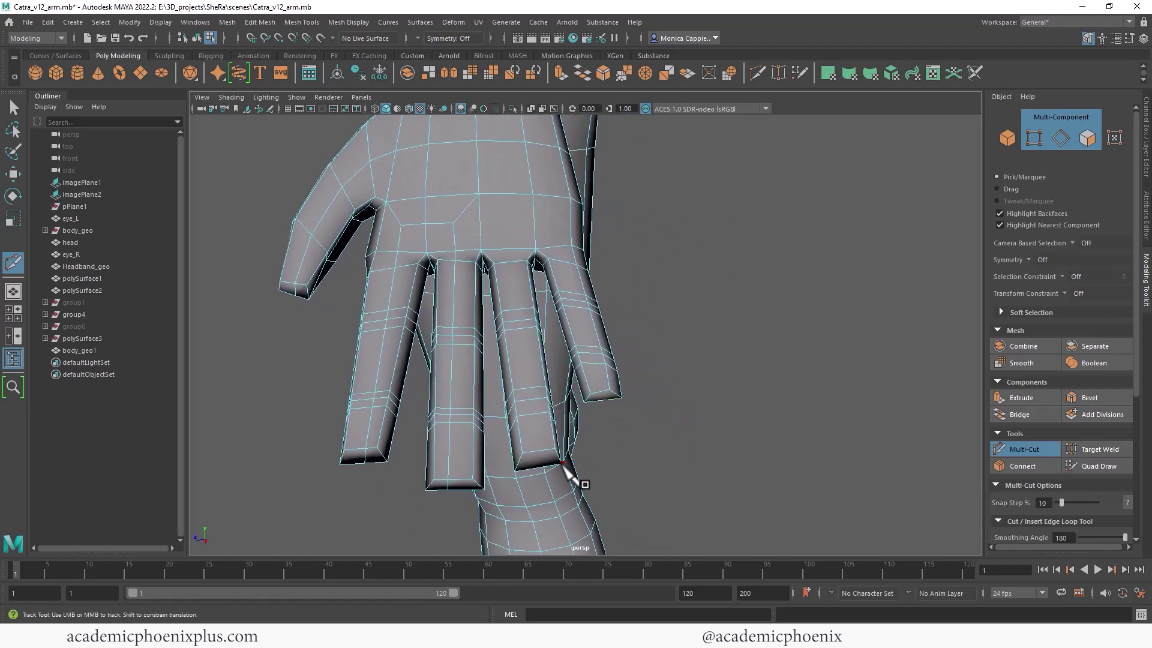
alt+middle_drag(657, 379, 625, 296)
alt+drag(510, 384, 640, 362)
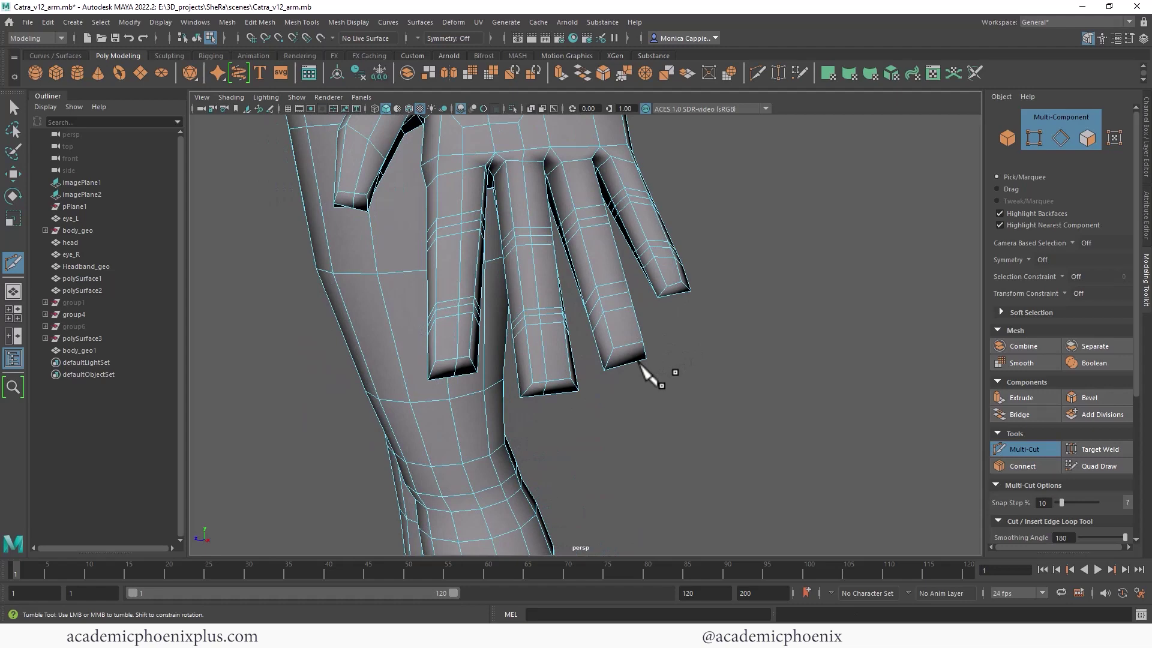
alt+middle_drag(693, 294, 565, 295)
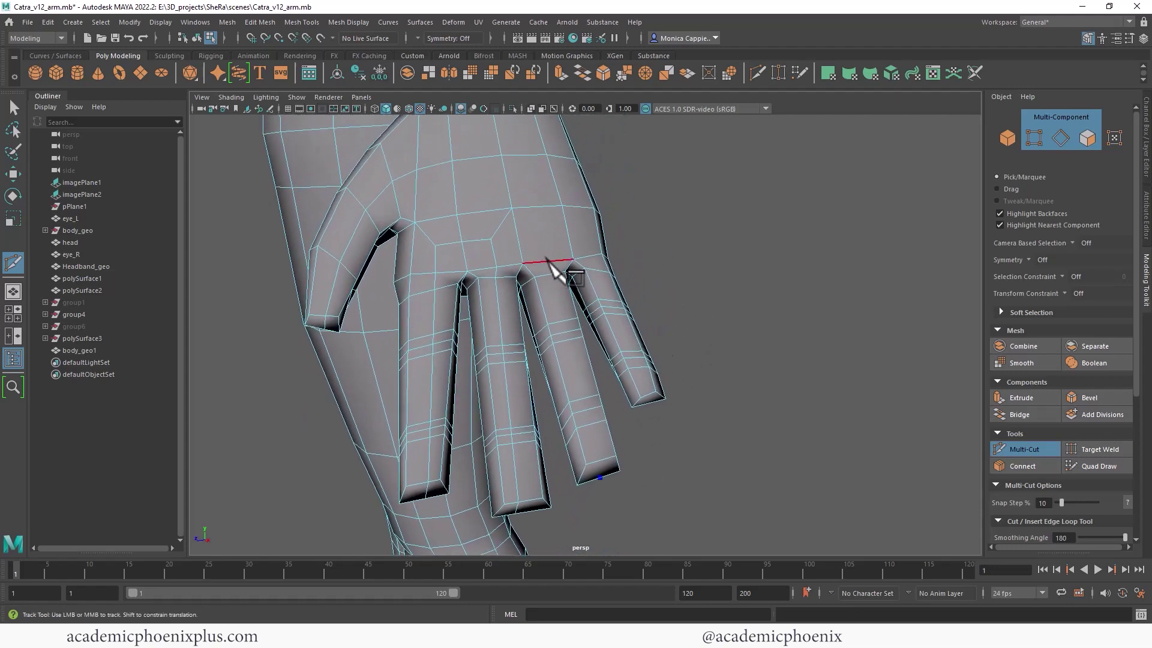
alt+middle_drag(630, 254, 636, 318)
scroll(637, 318, up, 3)
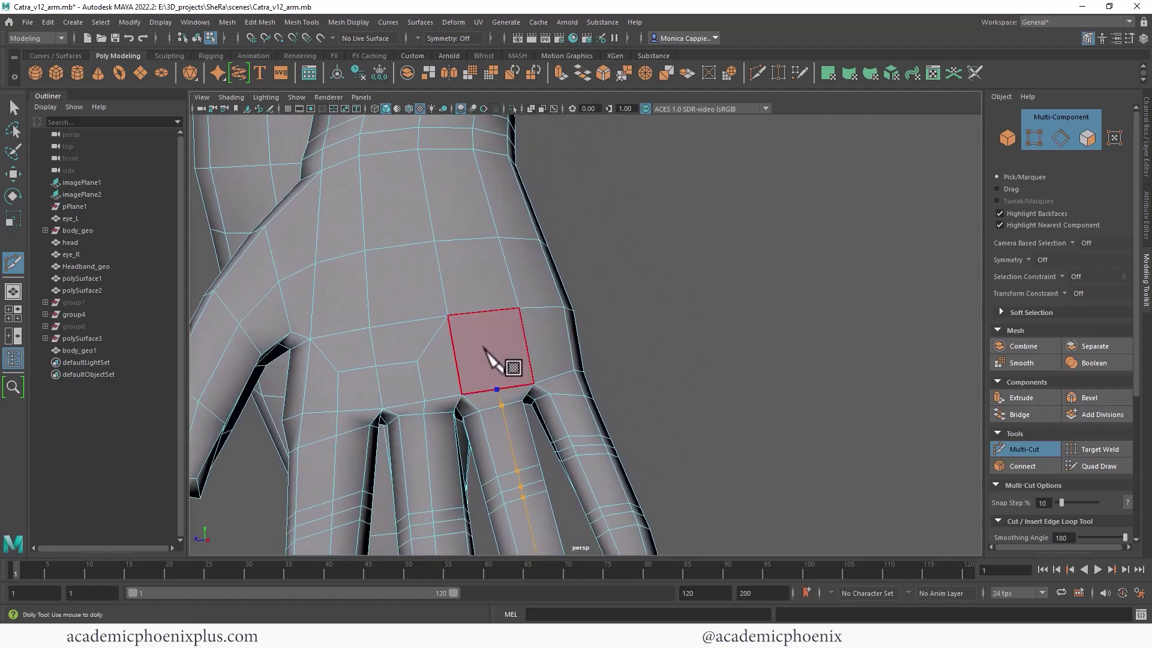
click(484, 350)
Continue the ring finger's cut across the back of the hand and down the pinky's centre to its tip
alt+drag(528, 346, 369, 327)
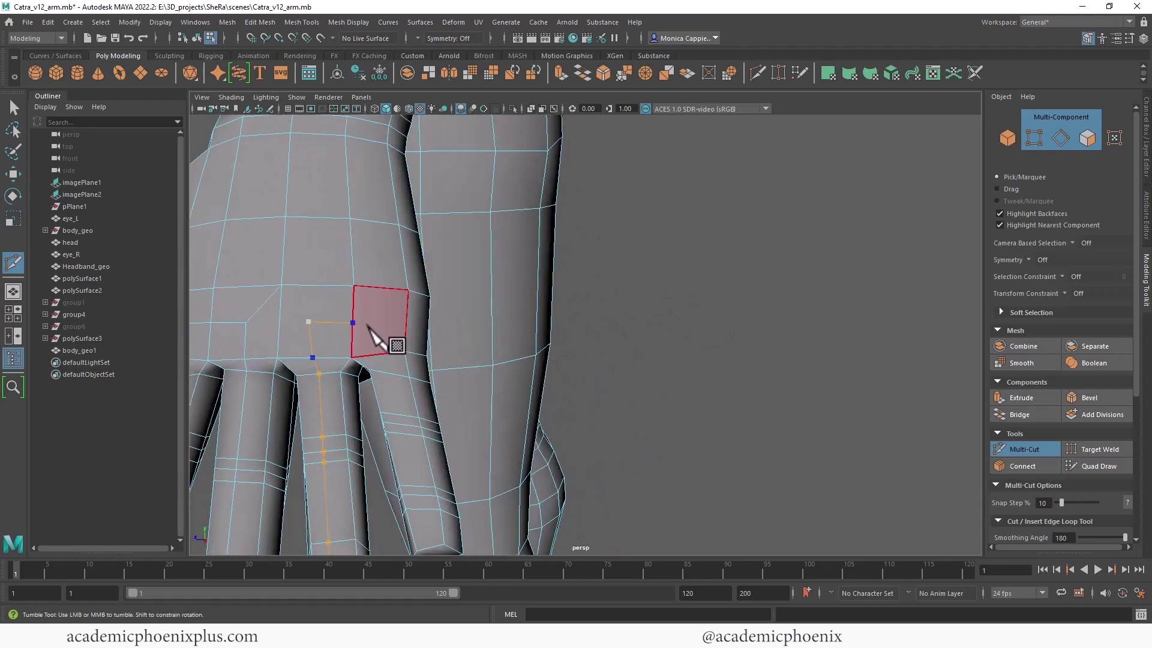
click(384, 324)
alt+middle_drag(395, 369, 429, 394)
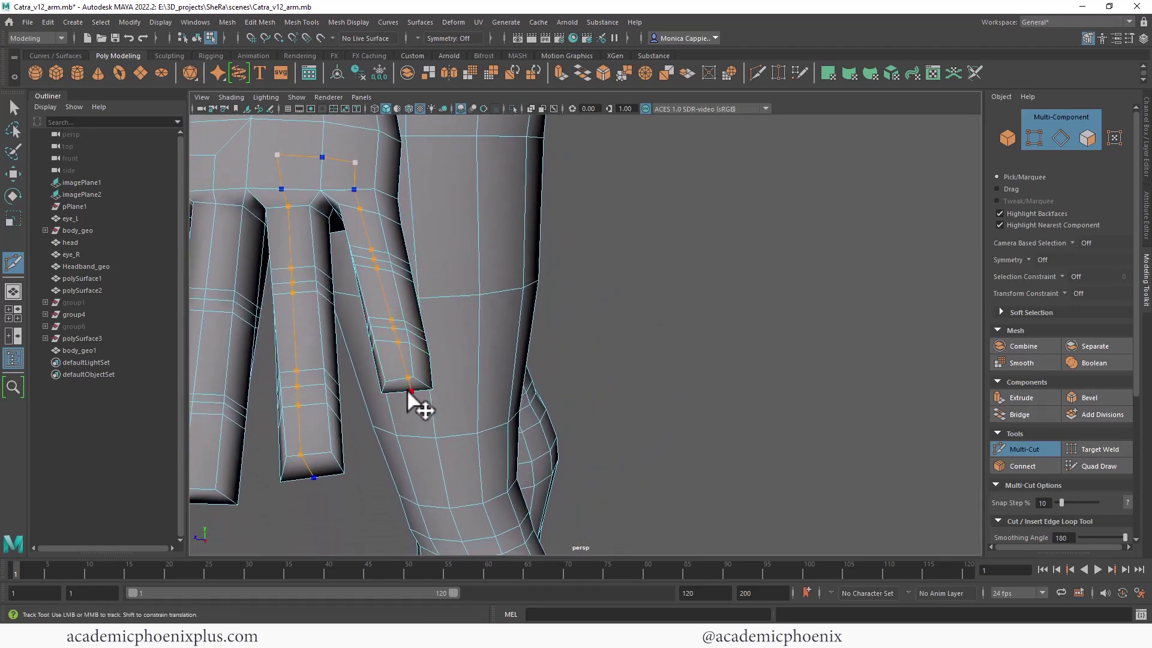
key(ctrl+z)
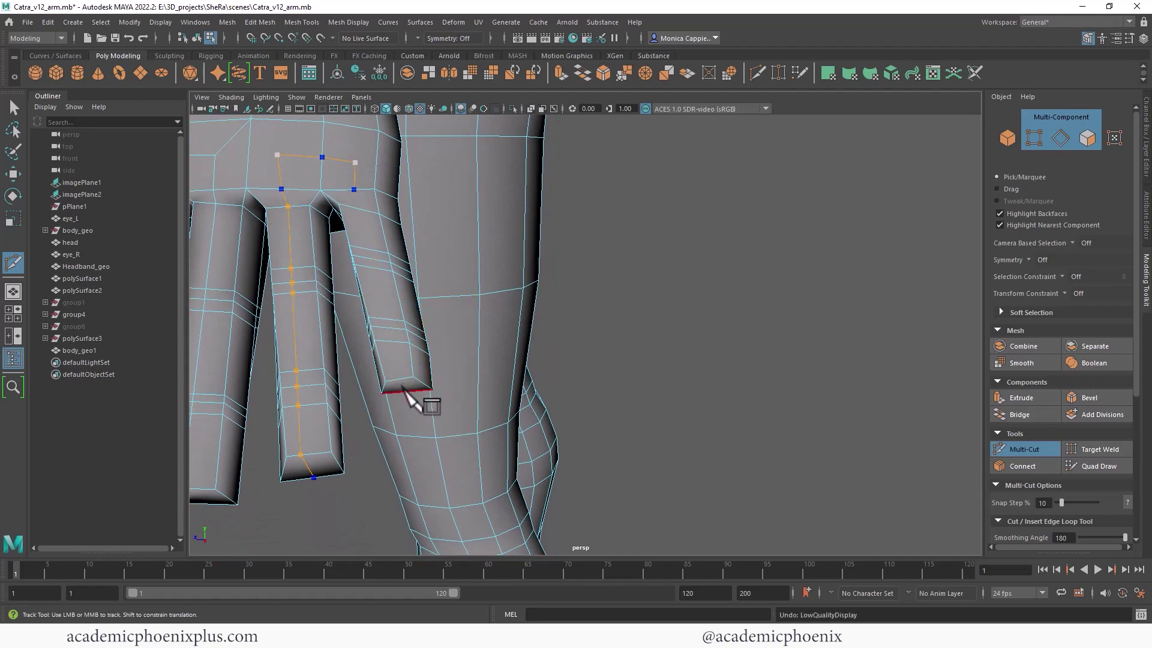
alt+drag(618, 373, 528, 342)
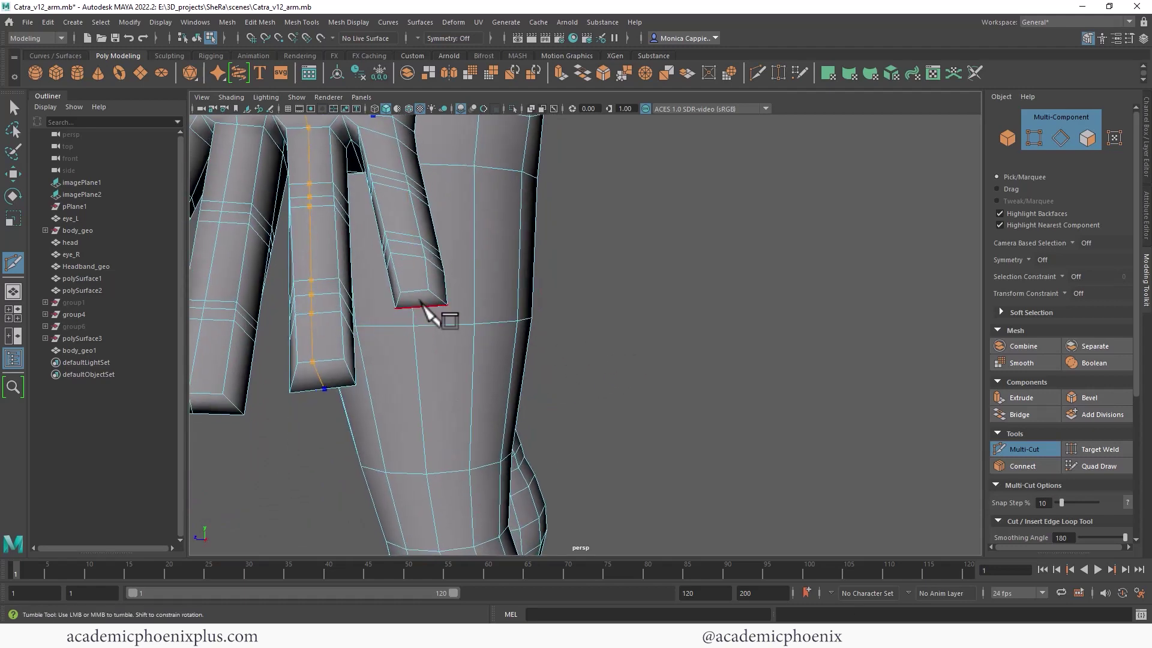
alt+drag(653, 262, 634, 272)
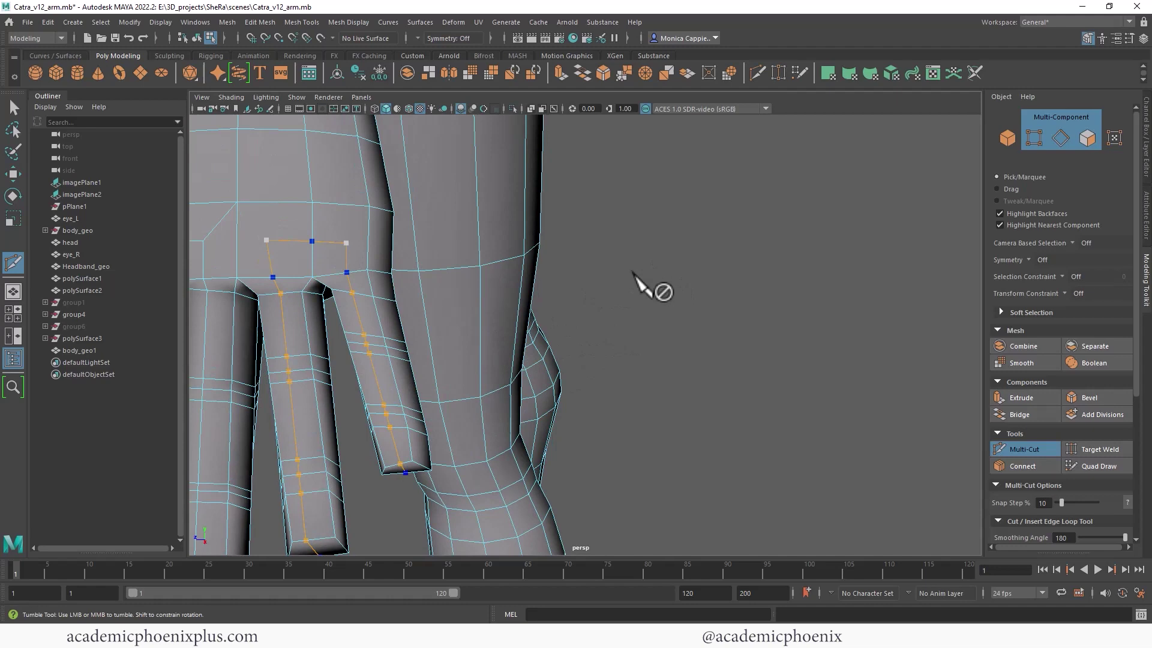
key(Return)
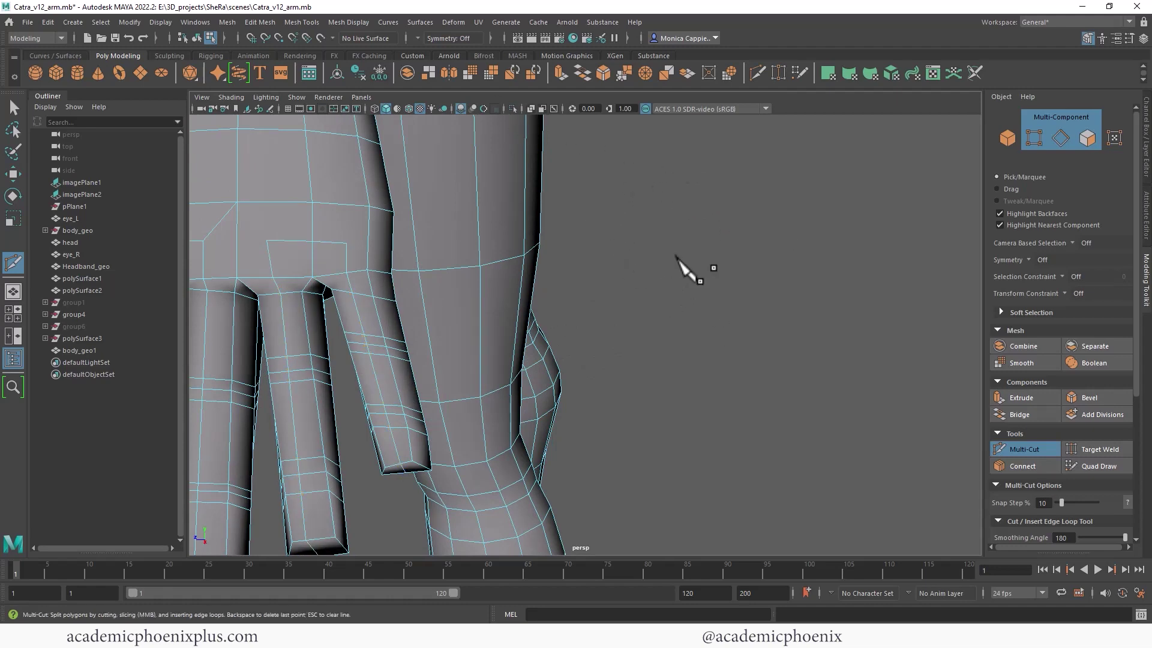
Cut diagonal edges from the new corners above the ring finger and pinky to the nearest vertices in the row above
alt+middle_drag(676, 257, 703, 254)
click(434, 255)
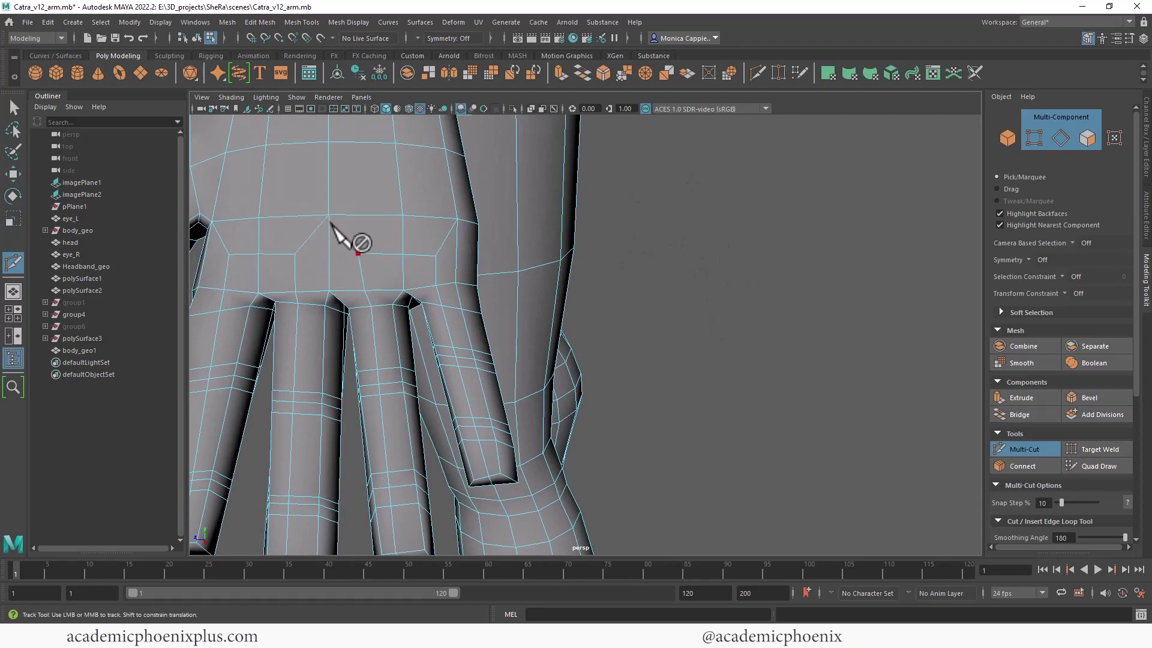
key(Return)
On the palm side, cut an edge from the index fingertip across the palm to the middle fingertip, and connect its corners diagonally to the row above
alt+drag(735, 275, 874, 235)
alt+middle_drag(875, 235, 542, 330)
alt+drag(543, 330, 649, 246)
click(609, 241)
click(652, 229)
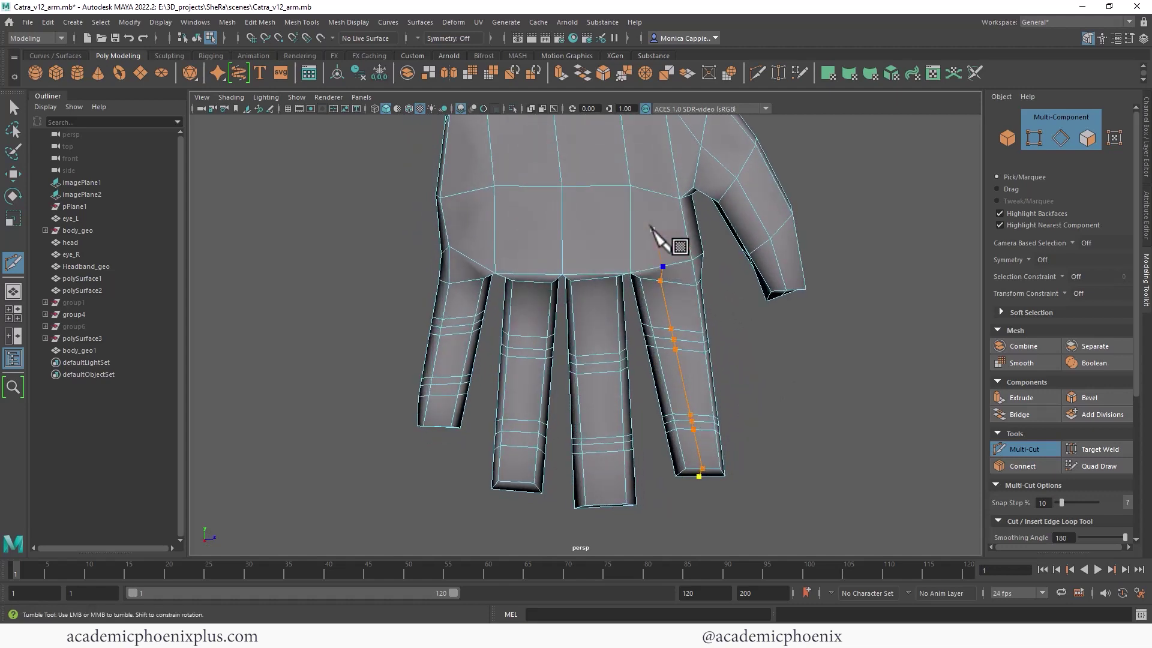
click(590, 233)
click(594, 274)
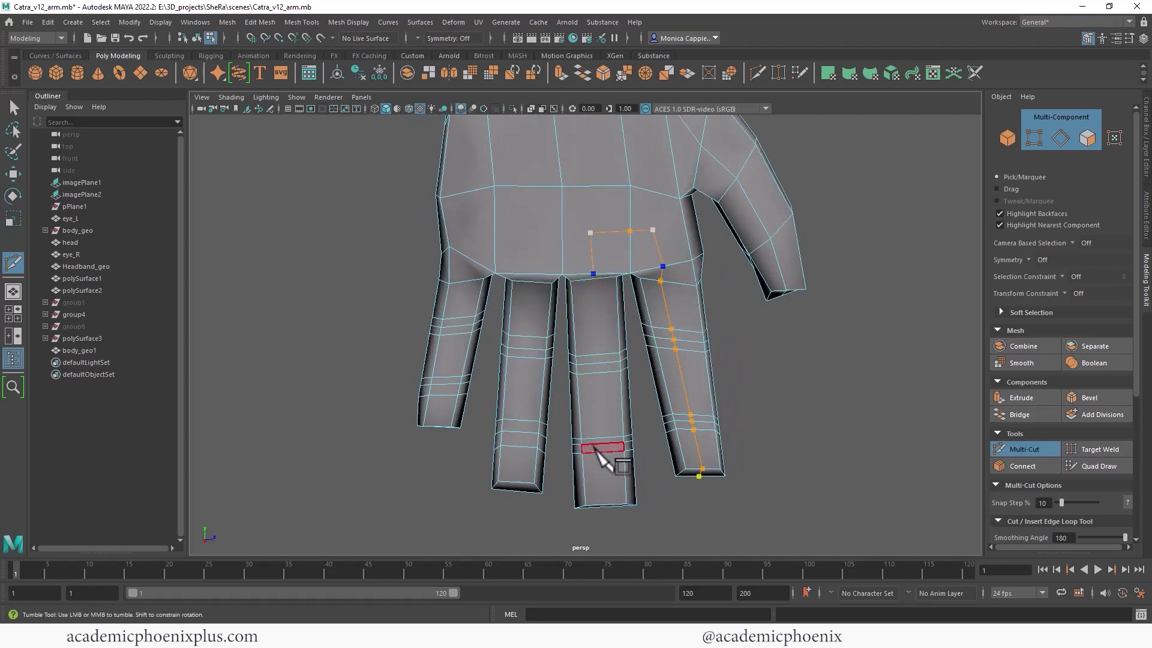
alt+drag(597, 380, 656, 442)
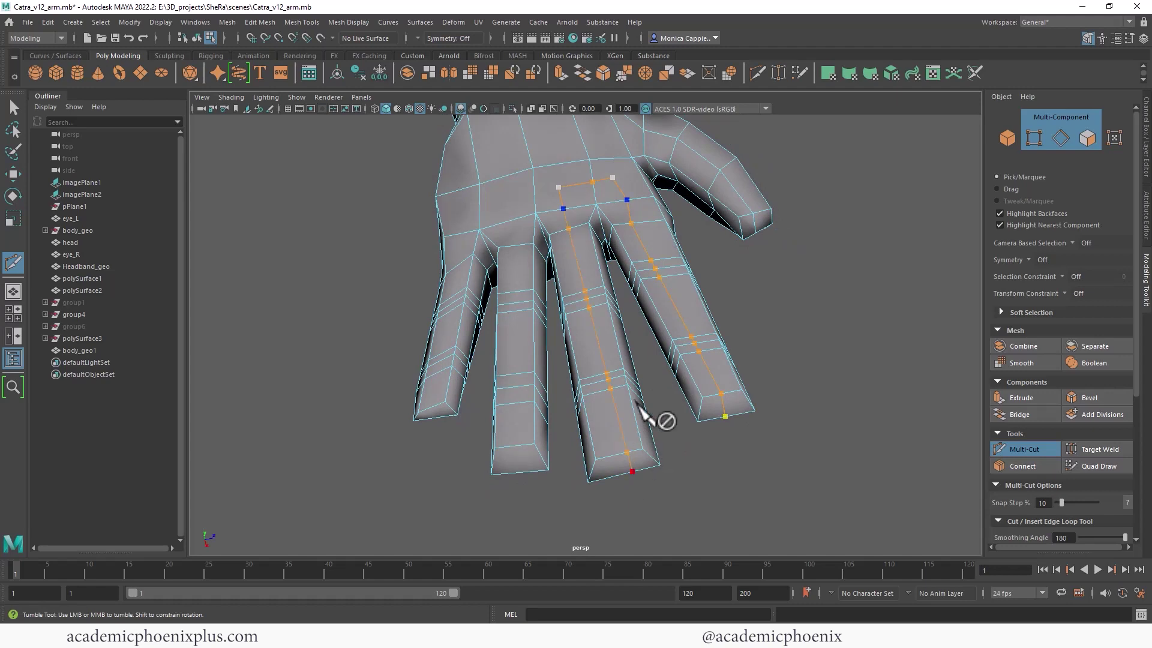
alt+middle_drag(637, 404, 642, 370)
key(Return)
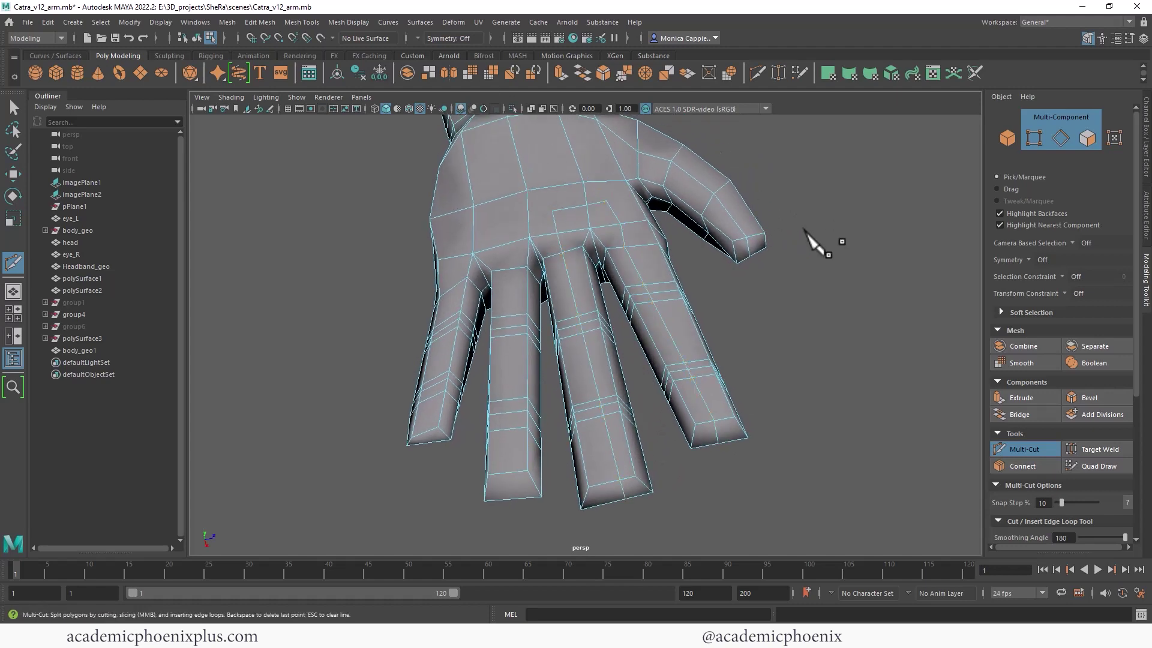
alt+drag(817, 245, 758, 277)
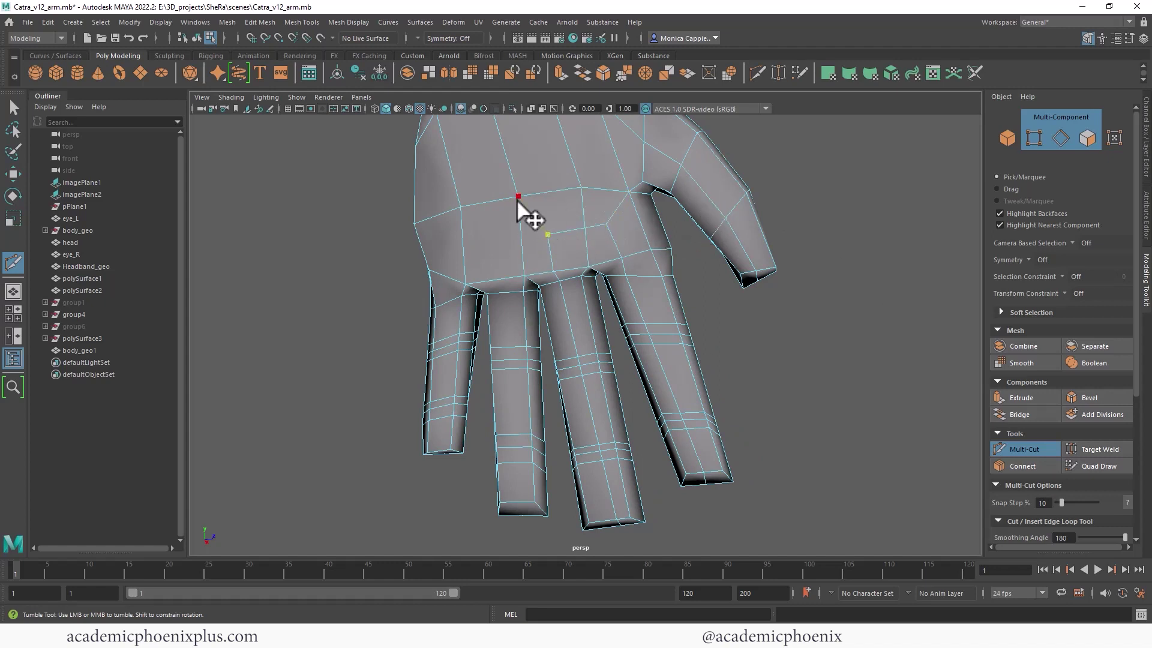
alt+middle_drag(453, 429, 514, 432)
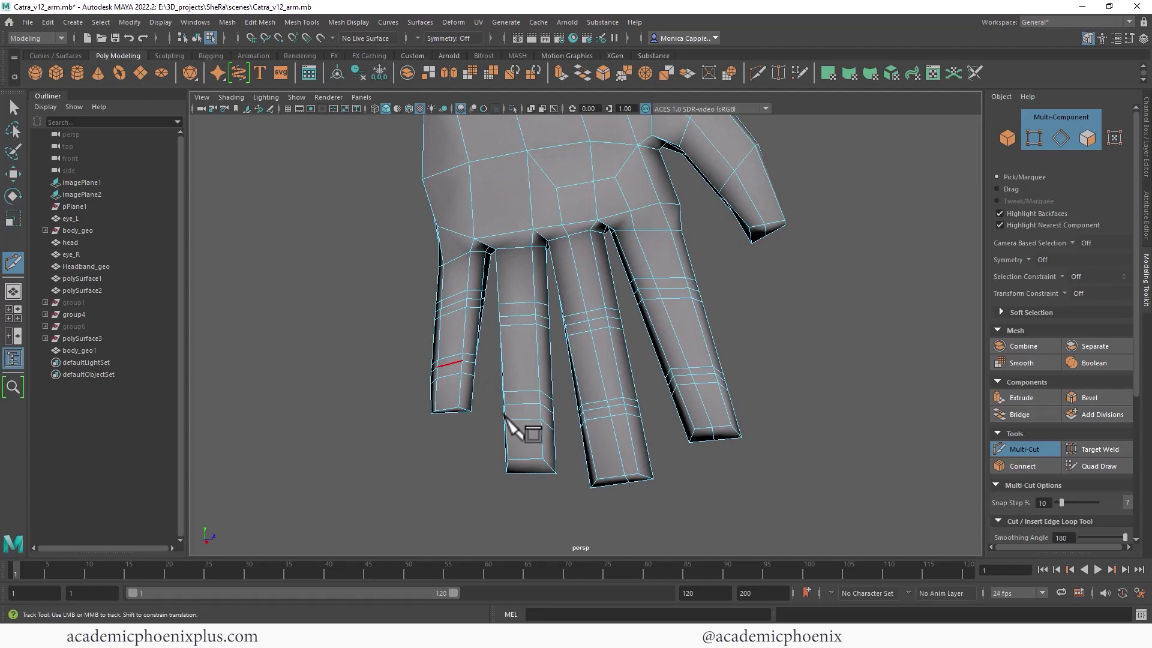
On the palm side, cut an edge from the ring fingertip up its centre, across the palm, and down the pinky's centre to its tip
click(523, 418)
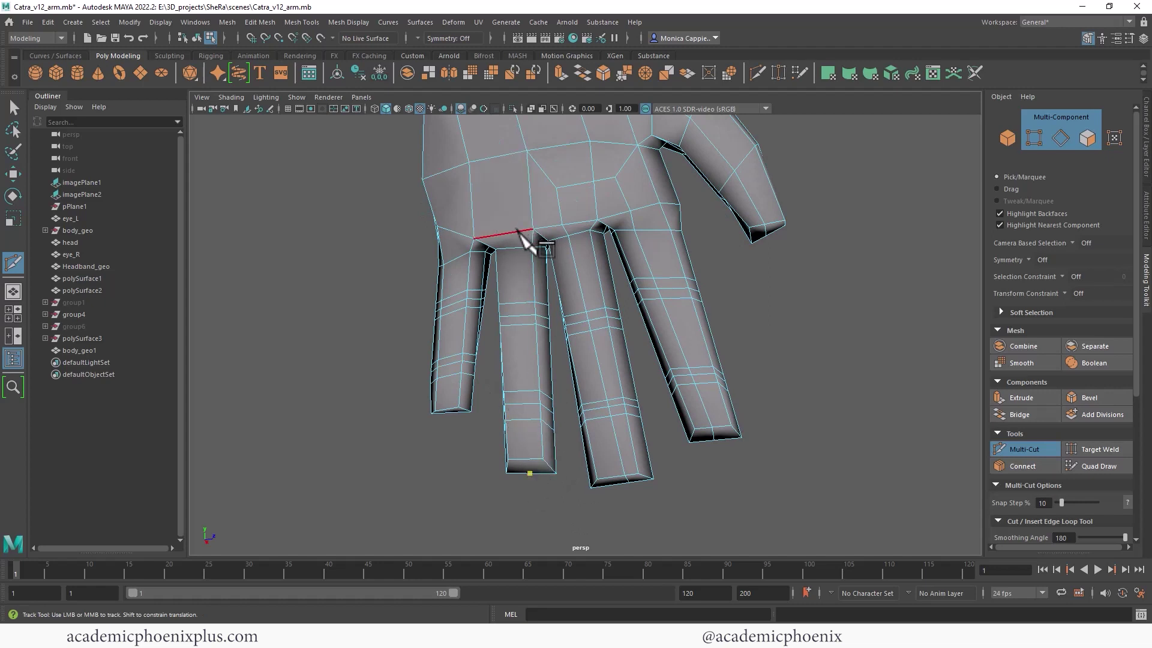
click(510, 232)
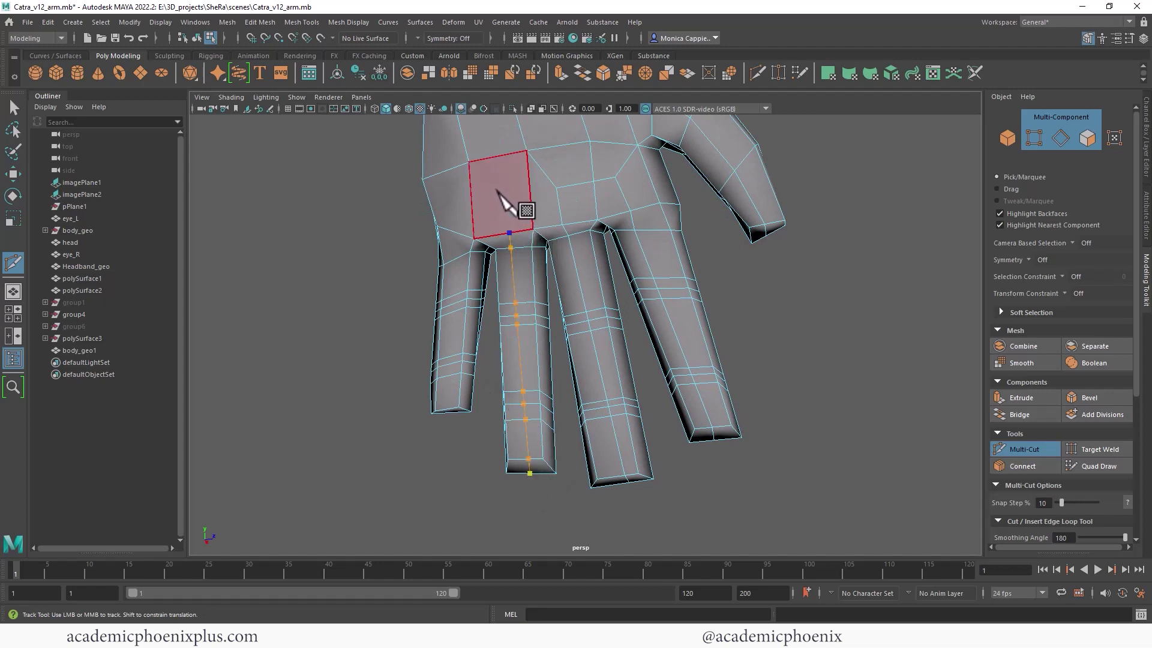
click(453, 231)
alt+drag(471, 390, 454, 420)
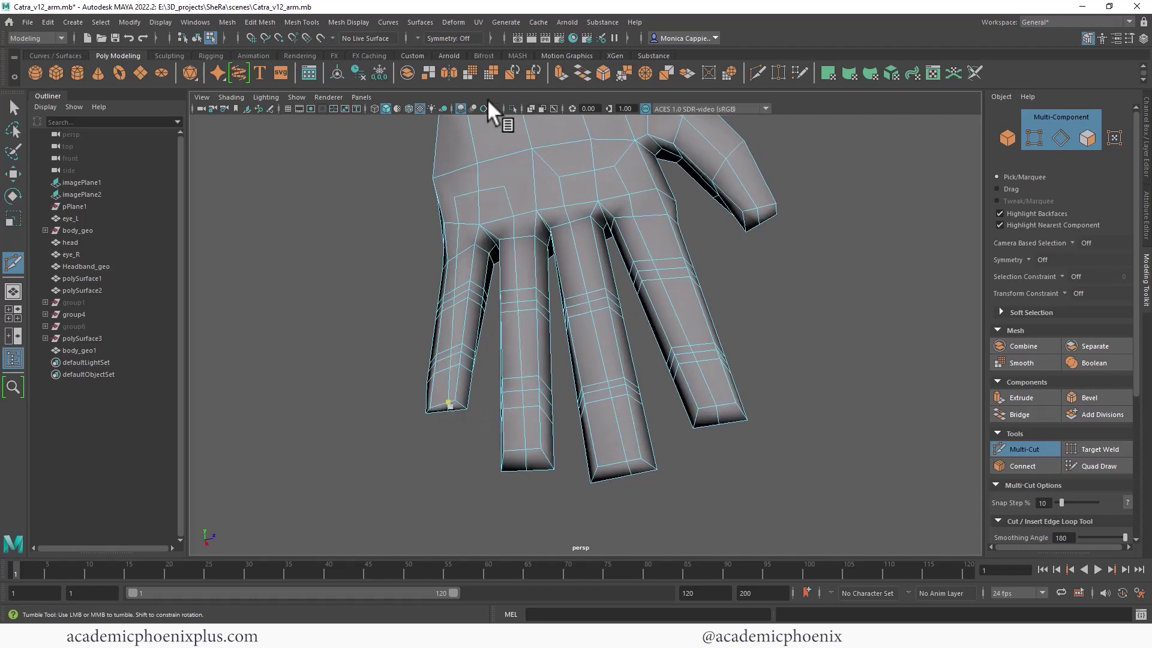
Cut diagonal edges from the new palm corners below the ring finger and pinky to the nearest vertices in the row above
alt+middle_drag(385, 158, 363, 249)
alt+drag(561, 222, 532, 227)
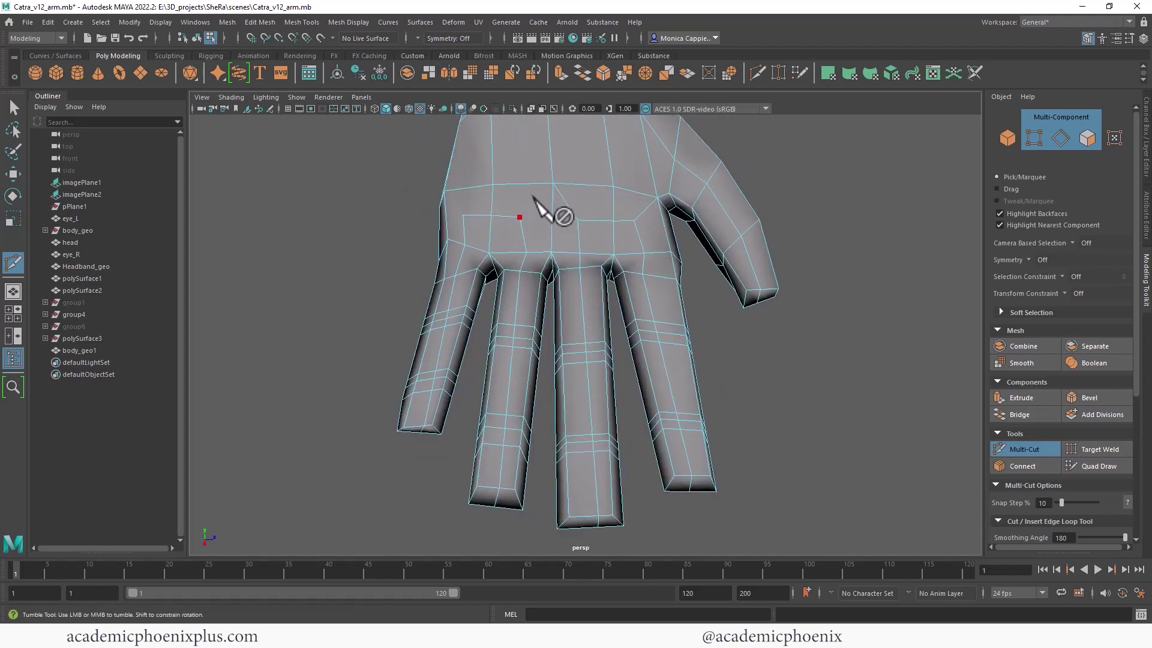
click(552, 183)
right_click(552, 185)
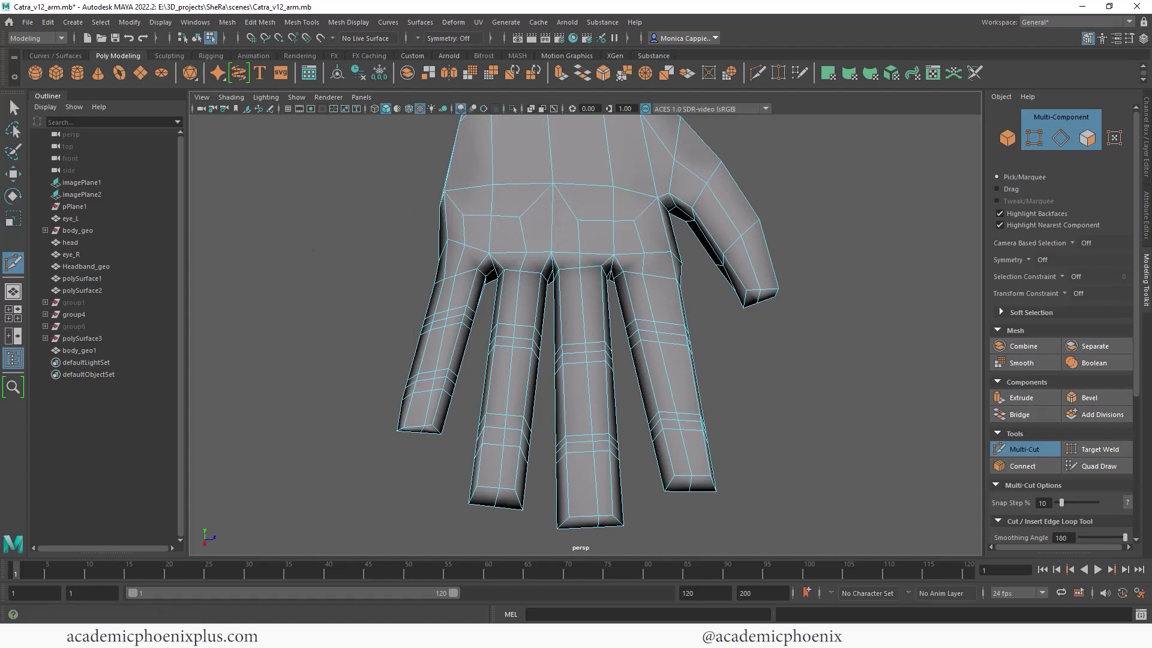
Select the new centre edge loop running through the pinky and ring finger and scale it outward to about 1.09 in X
key(q)
right_drag(458, 272, 464, 269)
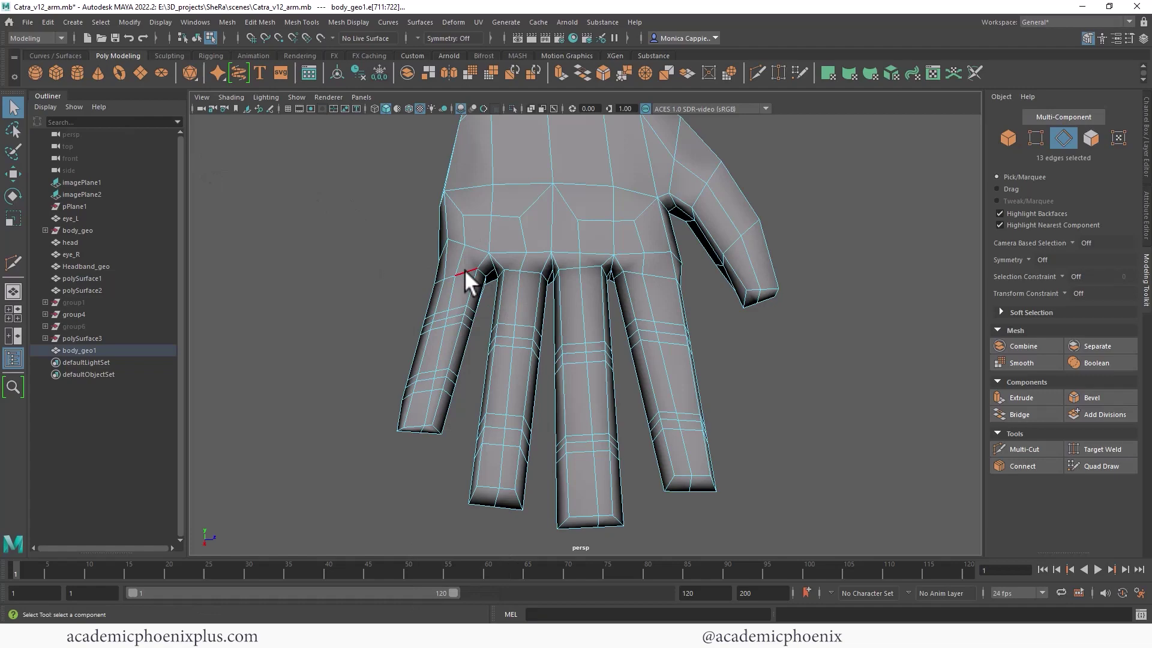
double_click(459, 263)
alt+drag(516, 356, 823, 352)
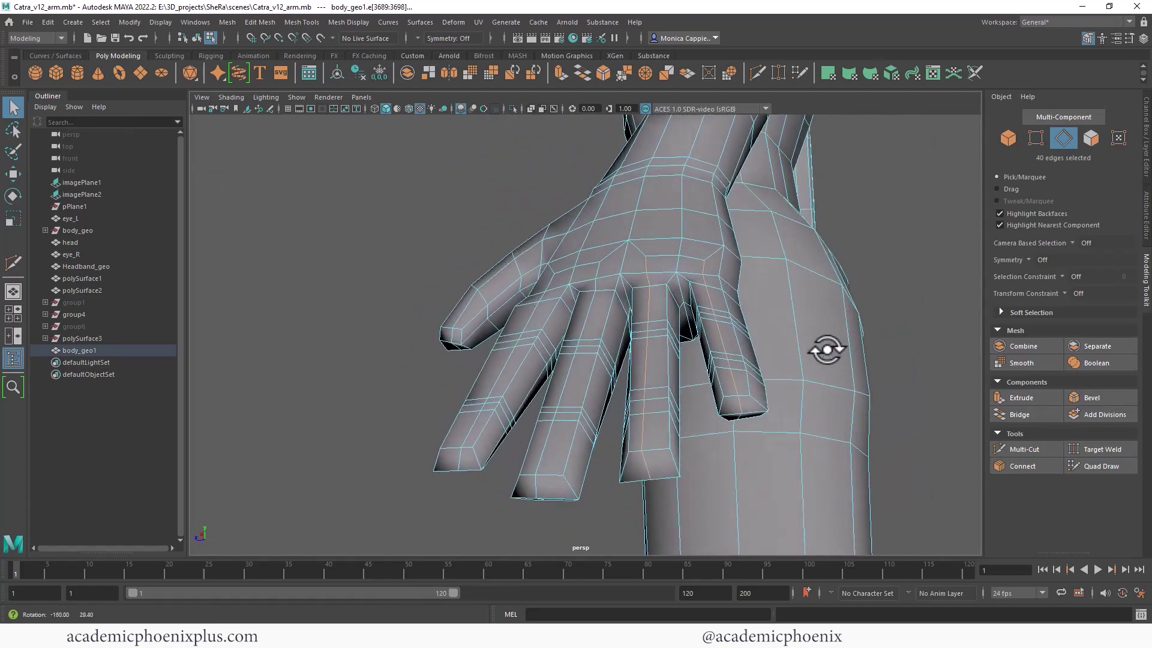
key(r)
alt+drag(688, 312, 618, 331)
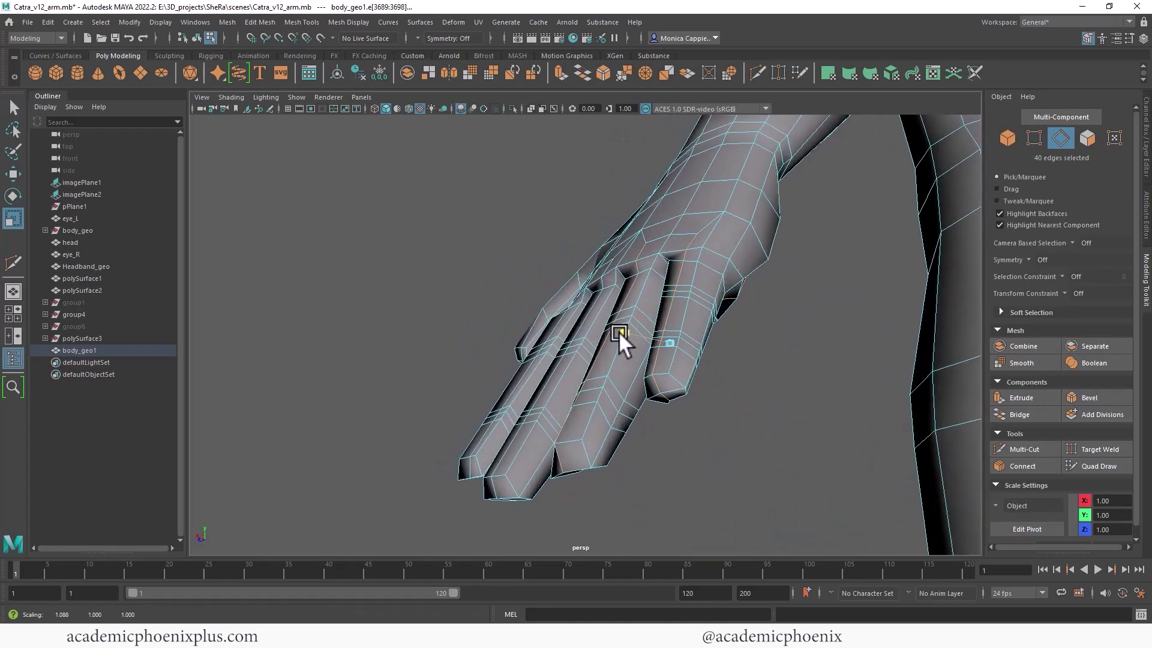
In smooth preview, select the middle edges of both pinky joints on the palm side and move them into the finger to form creases
key(3)
key(w)
alt+drag(687, 324, 553, 347)
click(633, 314)
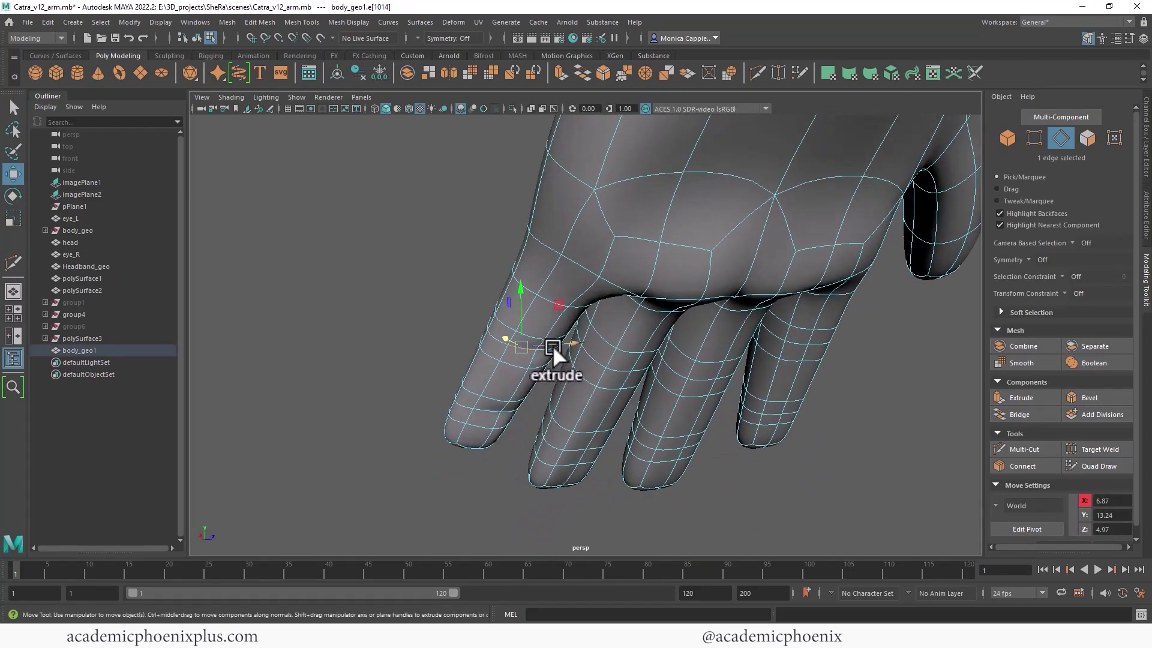
key(q)
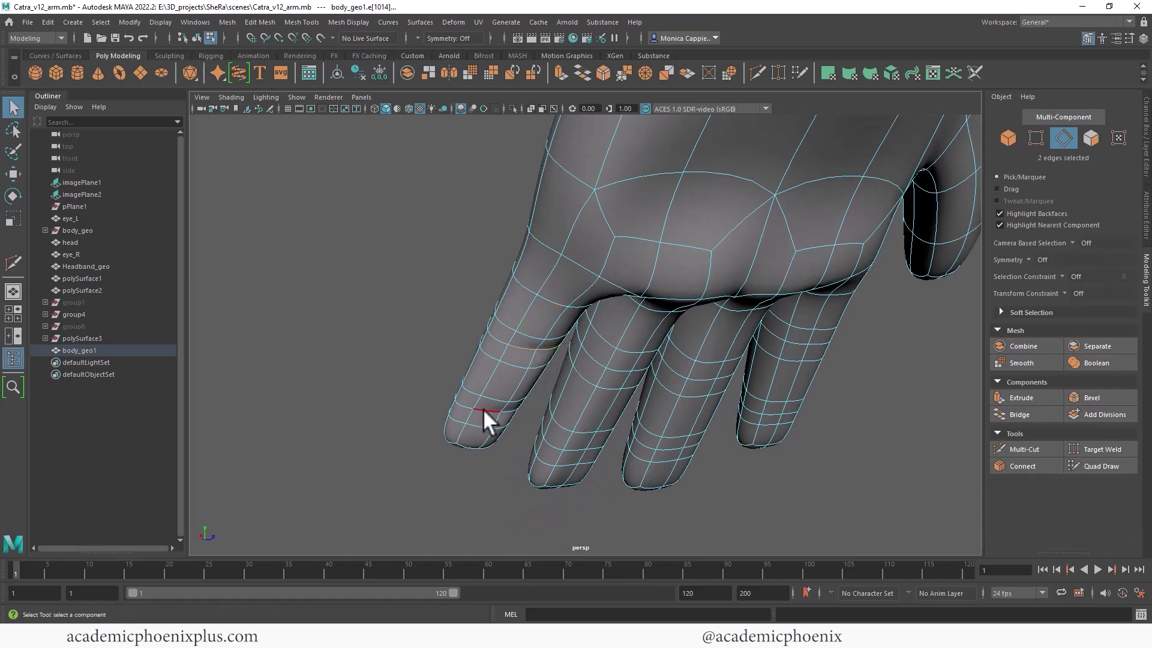
shift+click(510, 411)
key(f)
key(w)
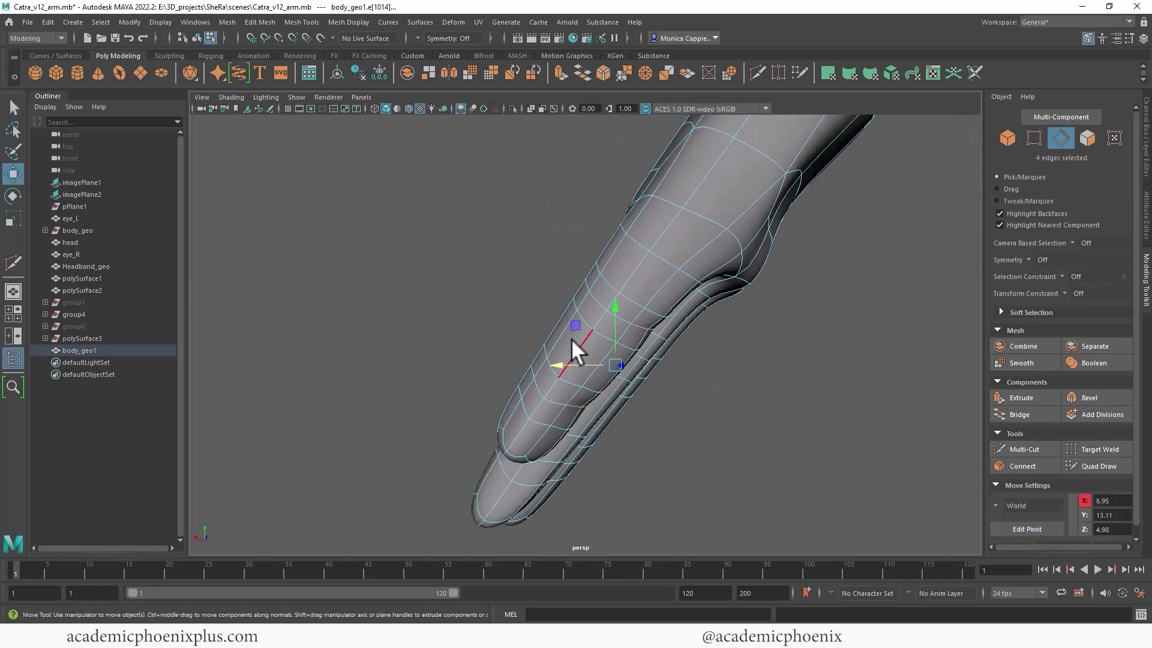
drag(557, 358, 600, 306)
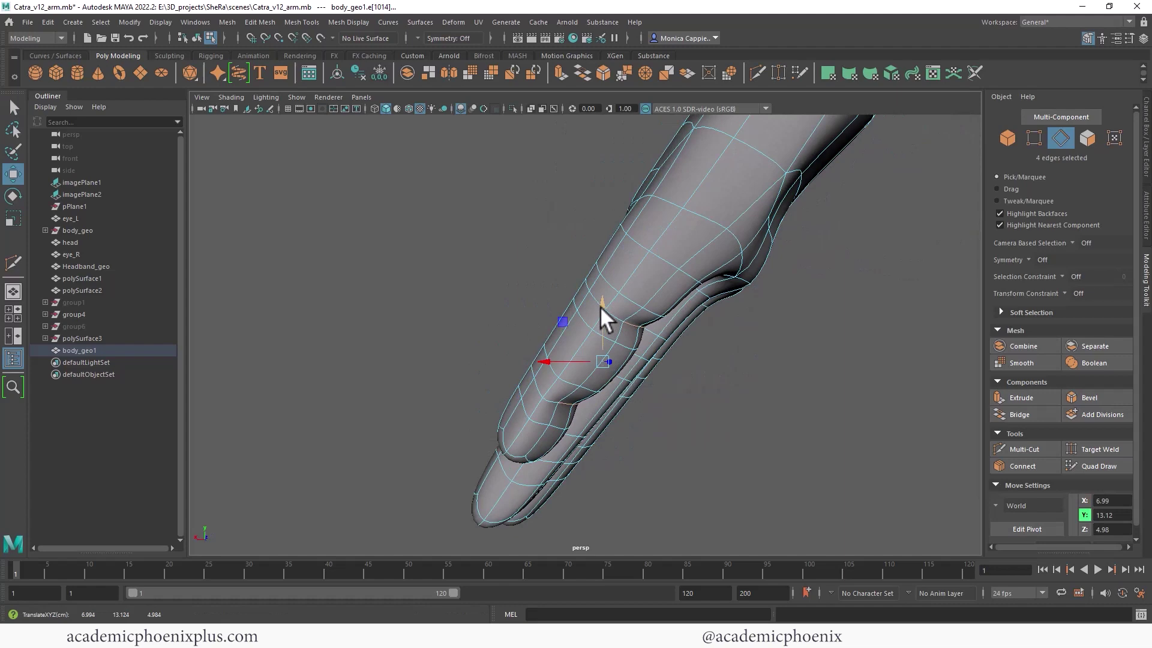
Return to the unsmoothed display and move the pinky's joint edges slightly further in Y and X to deepen the creases
key(1)
alt+drag(672, 364, 670, 345)
drag(600, 282, 600, 277)
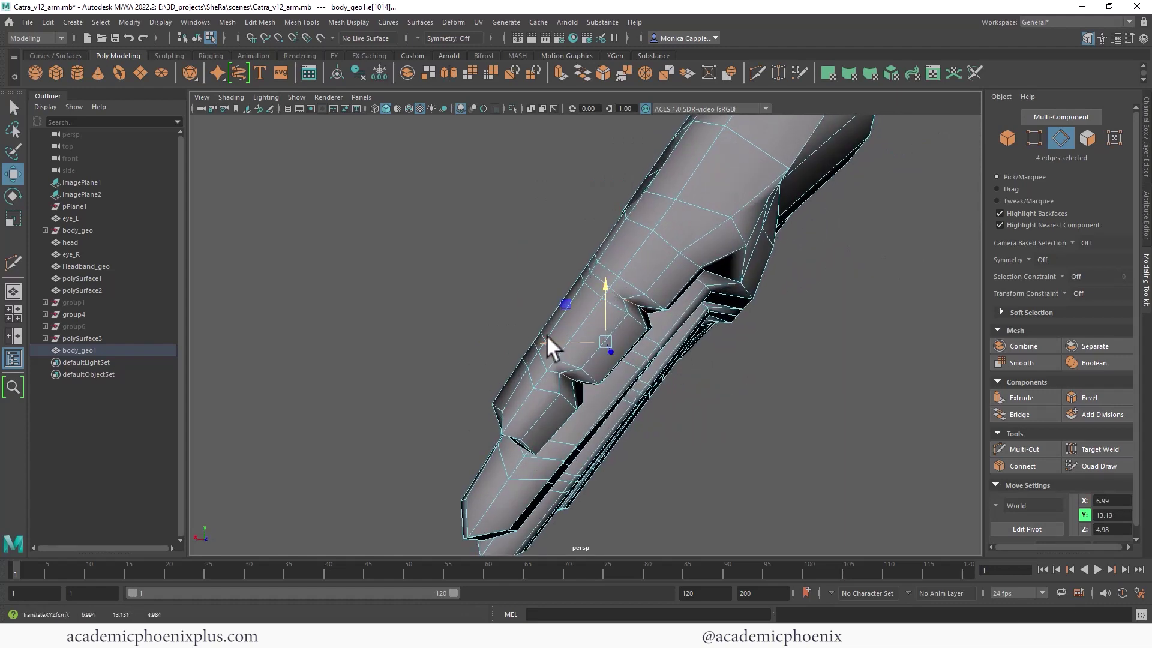
drag(546, 336, 590, 337)
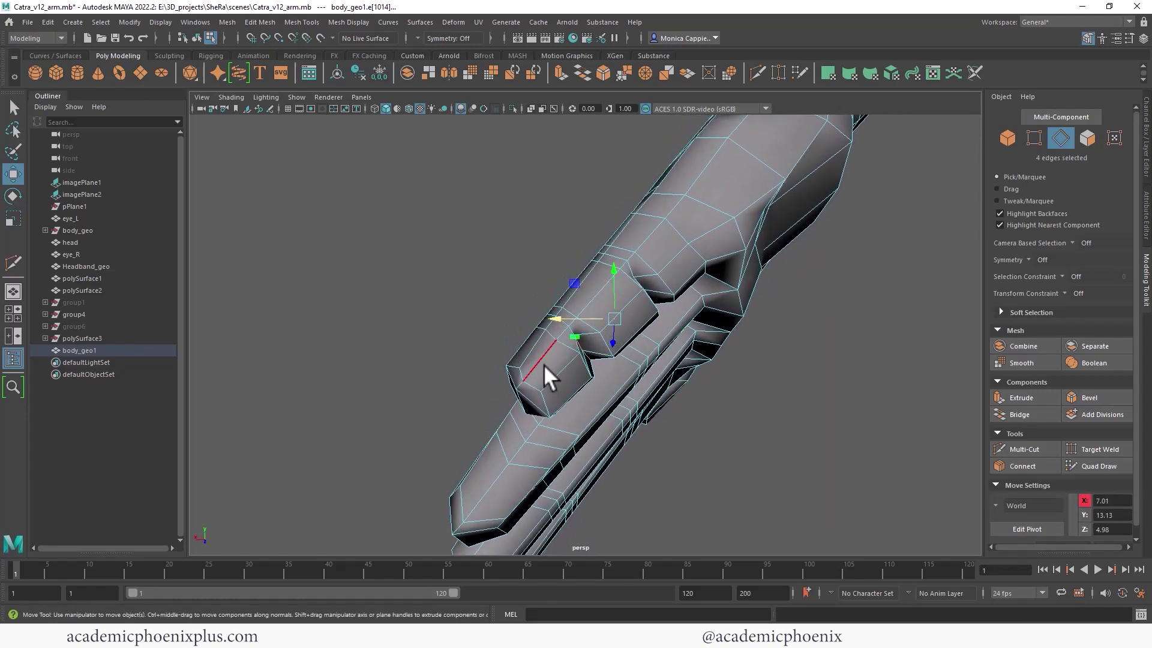
Switch to vertex selection and pull the vertex at the end of the pinky outward to reshape the fingertip
right_drag(532, 364, 479, 364)
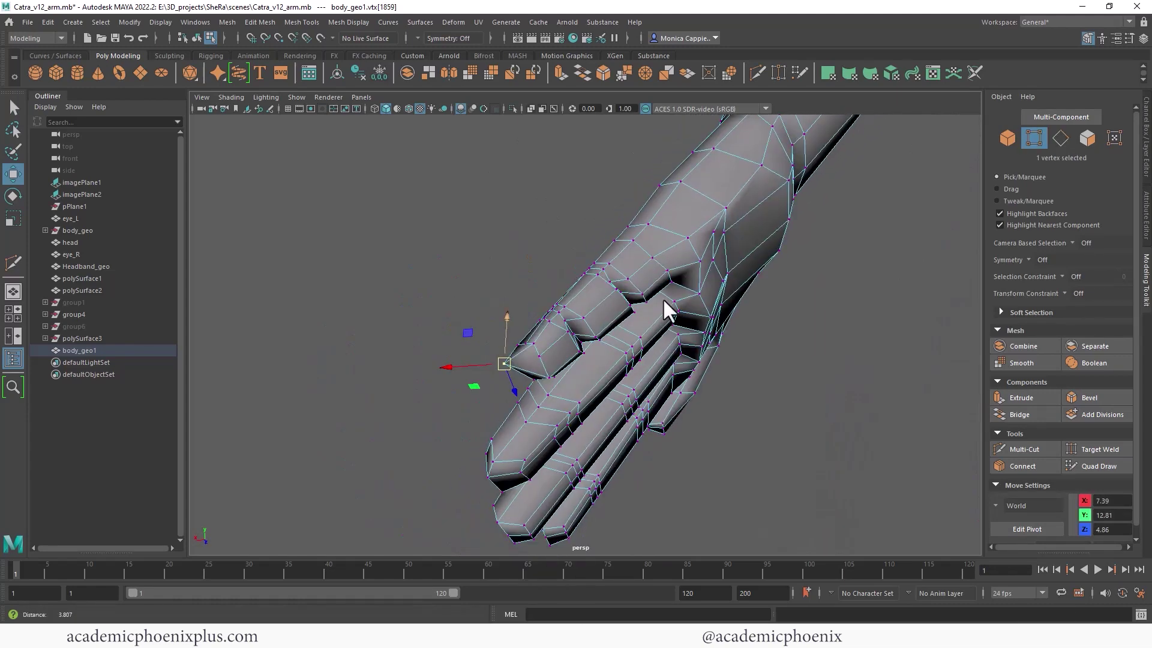
alt+drag(662, 298, 654, 282)
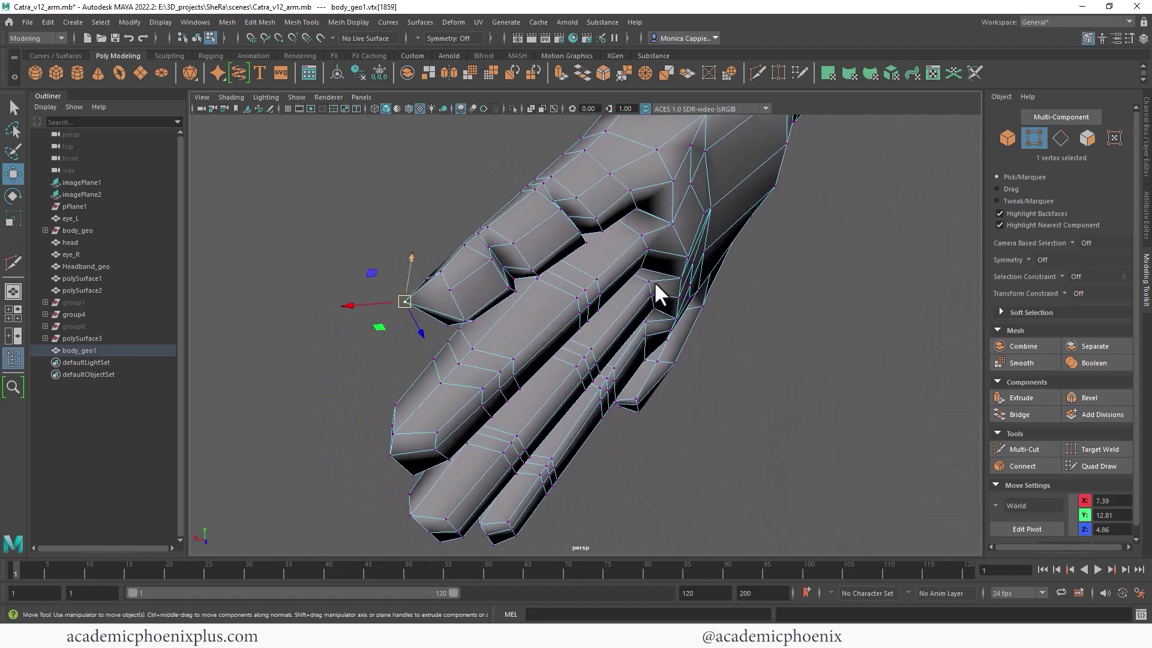
click(538, 351)
In edge selection, pick the middle edges of both ring finger joints on the palm side and move them into the finger to form creases
key(F10)
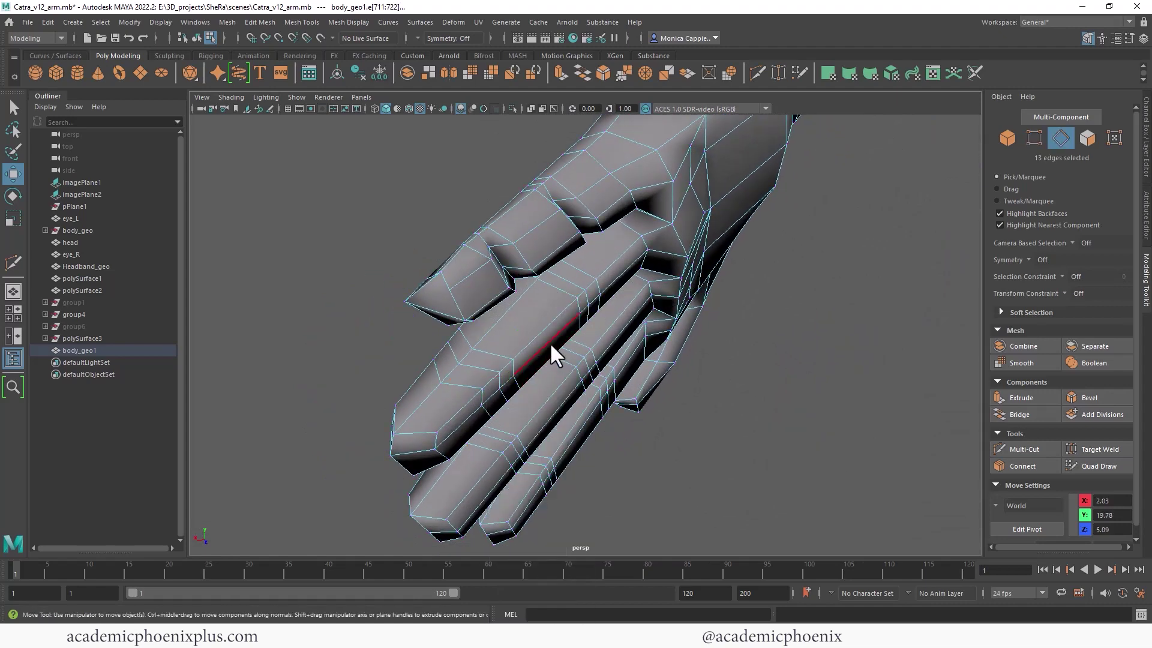
click(548, 341)
alt+drag(462, 421, 565, 350)
shift+click(511, 343)
alt+drag(492, 354, 583, 339)
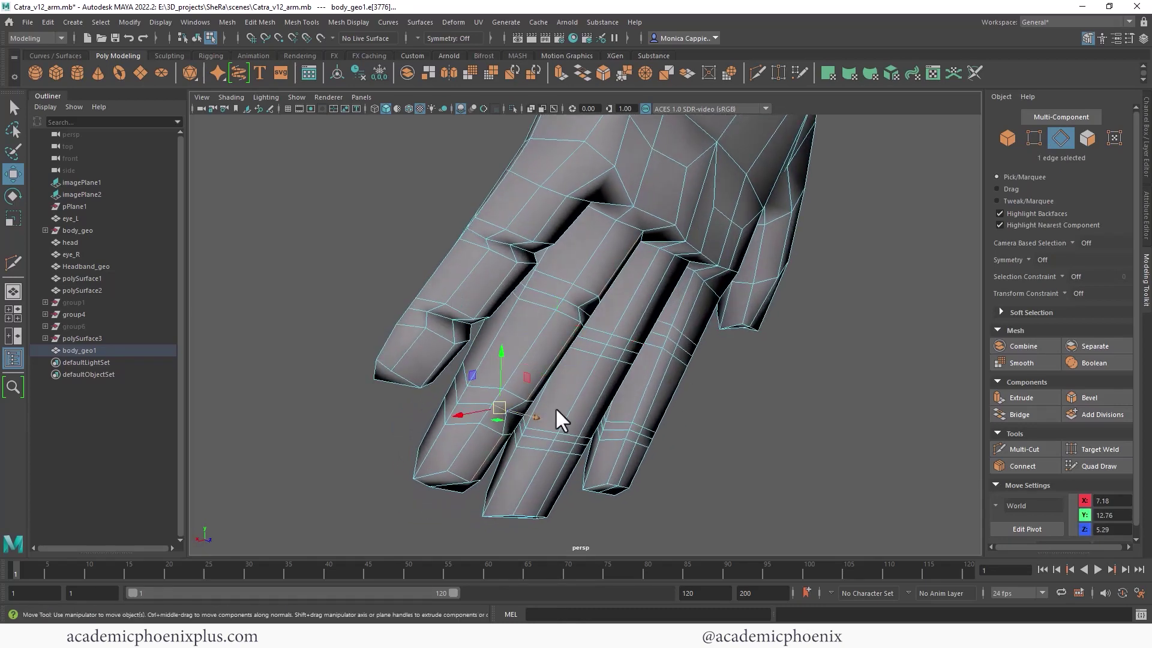
alt+drag(556, 406, 490, 399)
shift+click(575, 313)
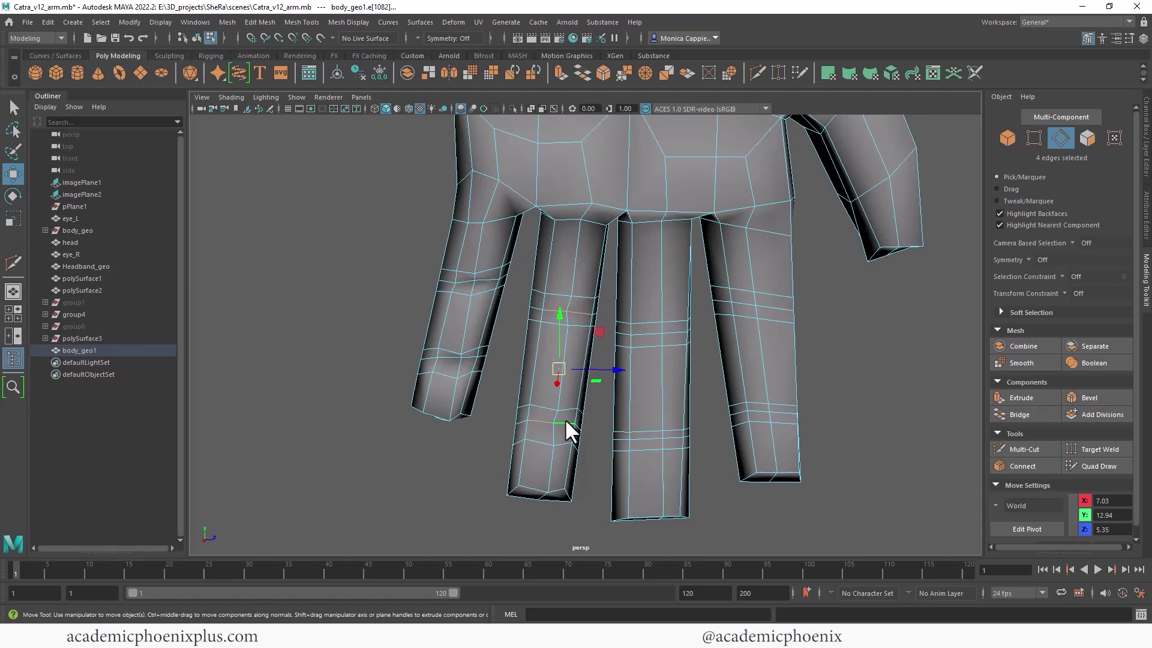
alt+drag(564, 419, 489, 361)
drag(528, 303, 659, 333)
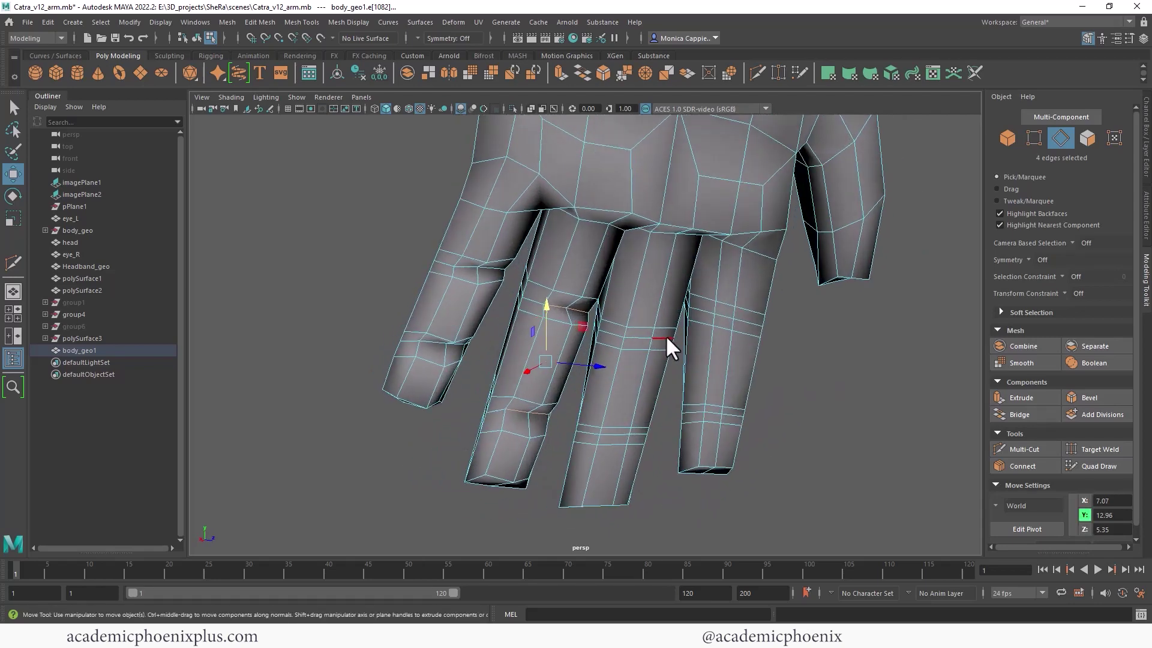
Select the middle palm-side edges of both middle finger joints and move them into the finger to form creases
click(666, 337)
key(q)
shift+click(644, 431)
alt+drag(636, 414, 570, 392)
key(w)
mouse_move(568, 449)
alt+mouse_down()
mouse_move(542, 456)
mouse_move(553, 459)
alt+mouse_up()
Select the lengthwise palm-side edges of the middle finger's three segments and move them outward to round the finger pads
click(624, 462)
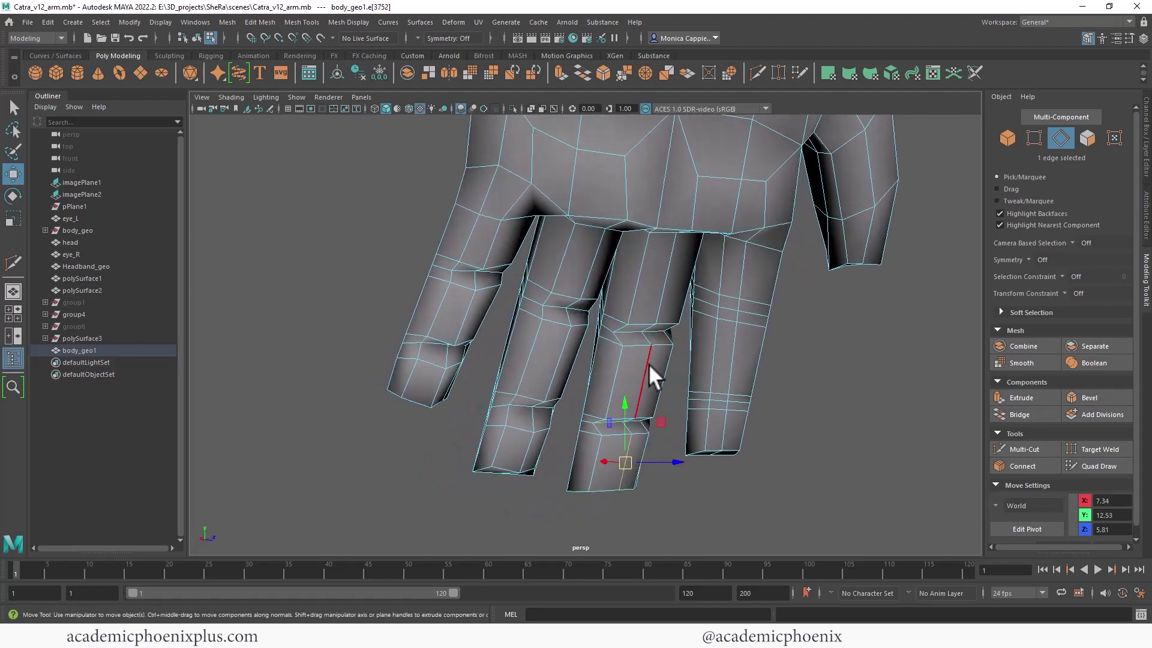
shift+click(648, 365)
shift+click(672, 294)
alt+drag(741, 301, 698, 343)
drag(571, 358, 671, 393)
click(729, 394)
In the unsmoothed display, select the two middle palm-side edges of the index finger's lower joint and move them into the finger in X
key(1)
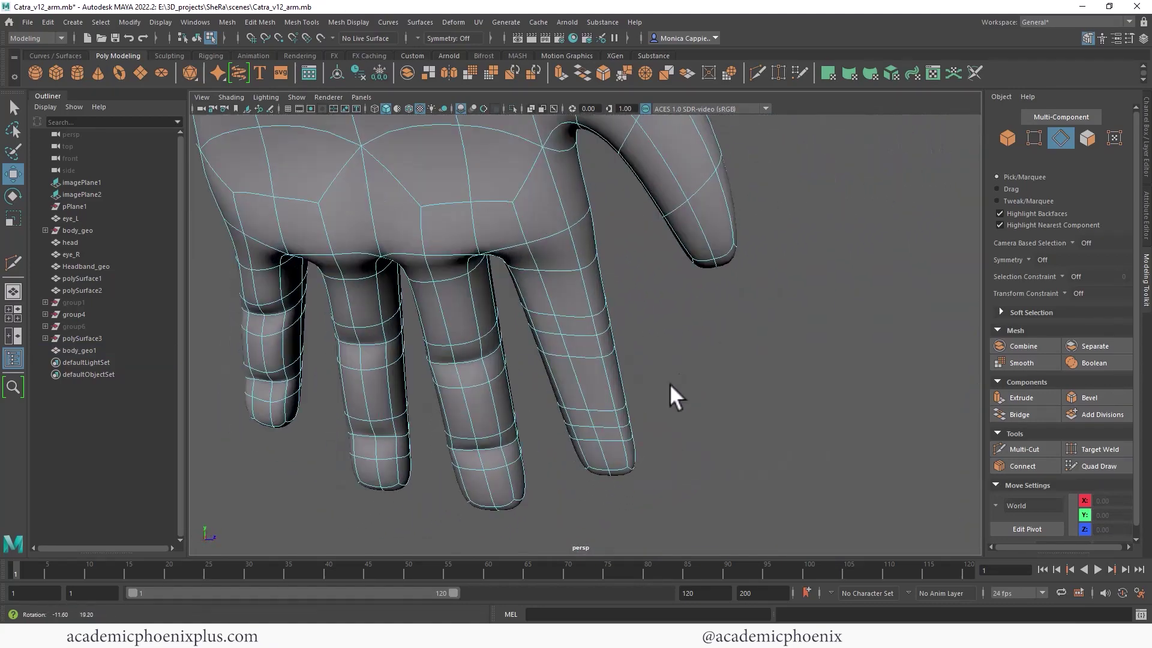
click(553, 333)
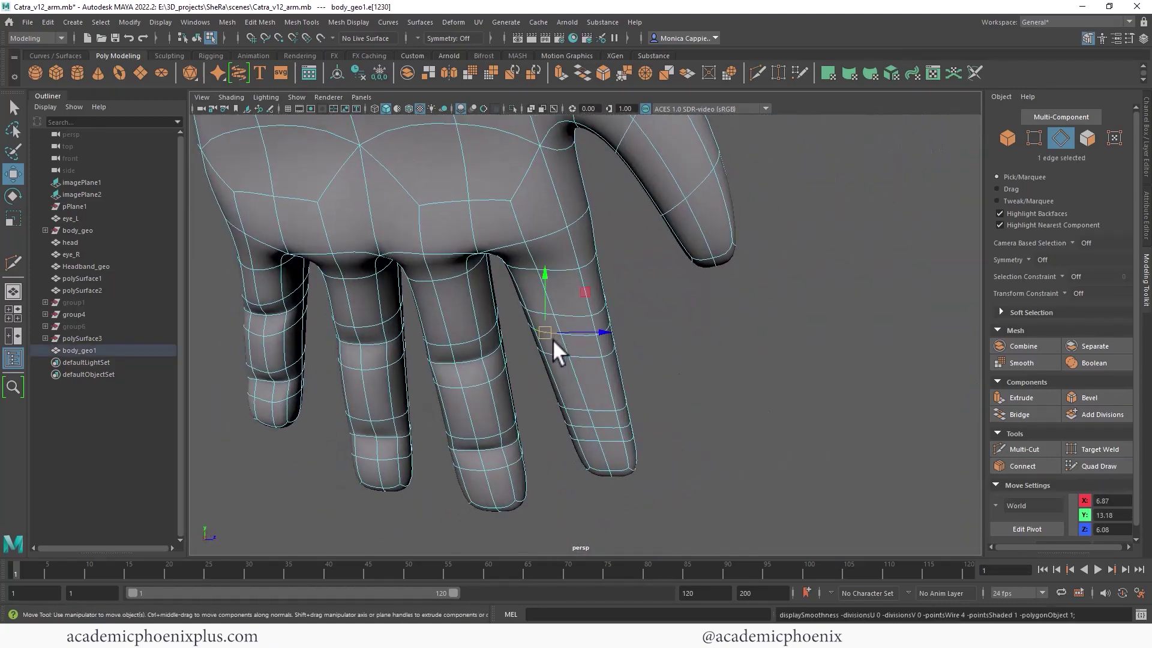
shift+click(585, 335)
alt+drag(586, 335, 634, 326)
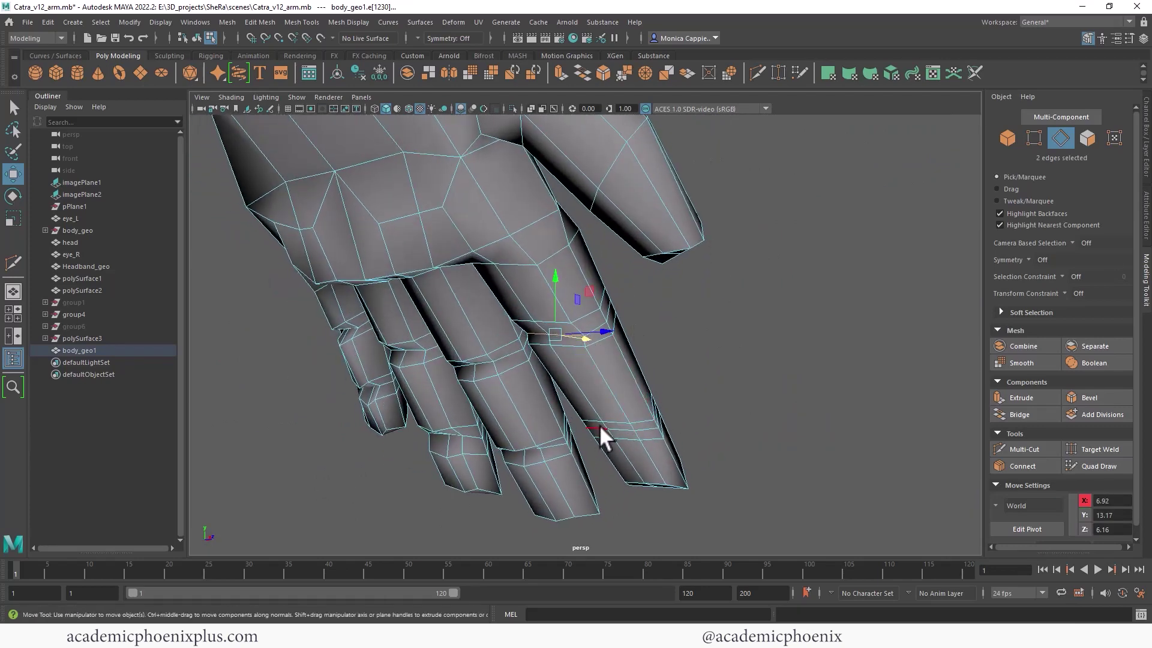
Select the middle palm-side edges of the index finger's joint nearest the tip and move them into the finger as a crease
click(624, 433)
click(707, 425)
click(626, 434)
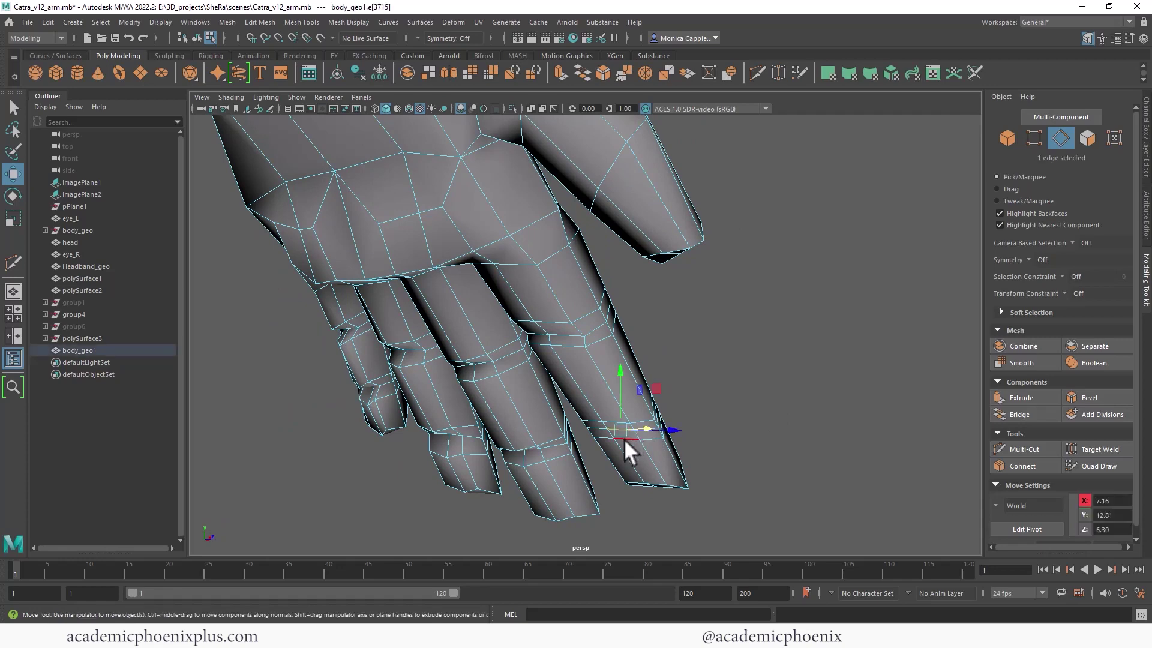
key(q)
alt+drag(599, 426, 645, 378)
key(w)
Select the lengthwise palm-side edges of the index finger's three segments, move them outward in X, and turn on the smooth preview
shift+click(505, 290)
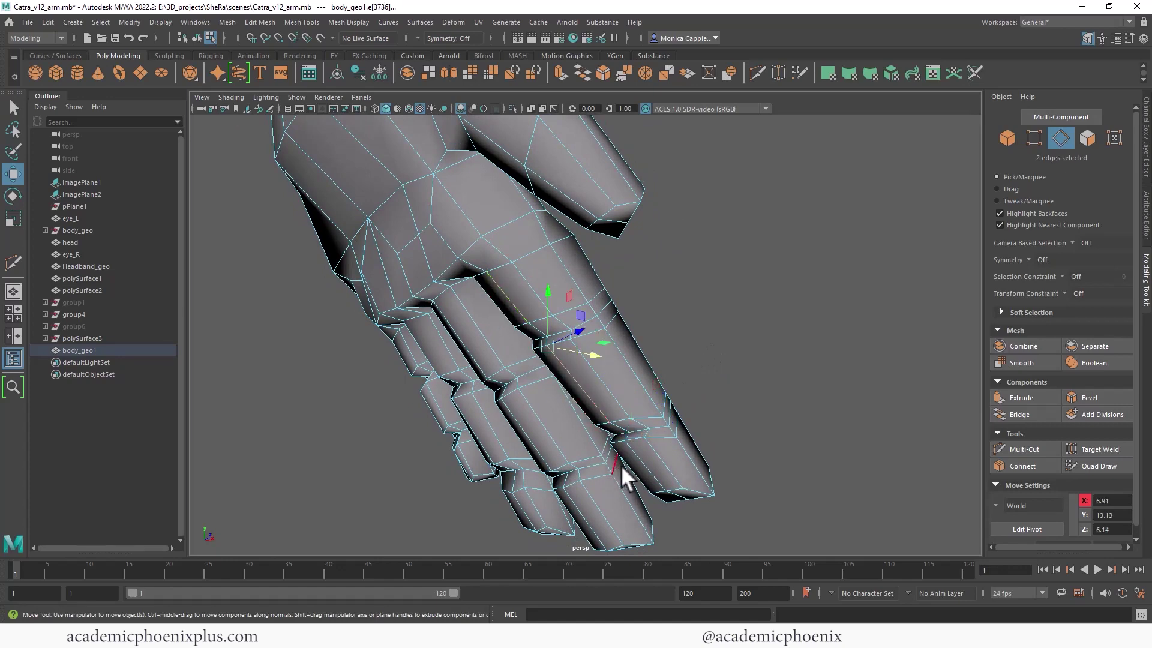
shift+click(624, 465)
alt+drag(674, 448, 642, 443)
drag(631, 382, 693, 383)
mouse_move(570, 384)
mouse_down()
mouse_move(589, 375)
mouse_move(552, 369)
mouse_move(563, 381)
mouse_up()
key(3)
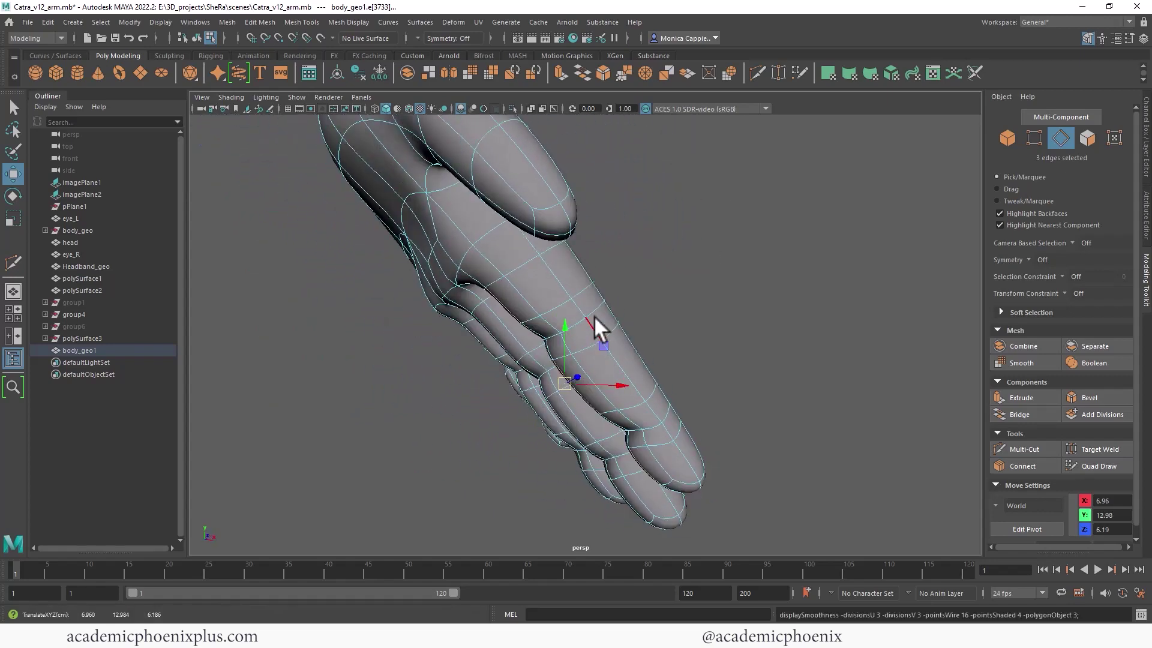
Switch to vertex selection, select the end vertices of individual fingers in turn, and scale them uniformly to refine the fingertips
right_drag(590, 298, 653, 276)
alt+drag(707, 285, 631, 325)
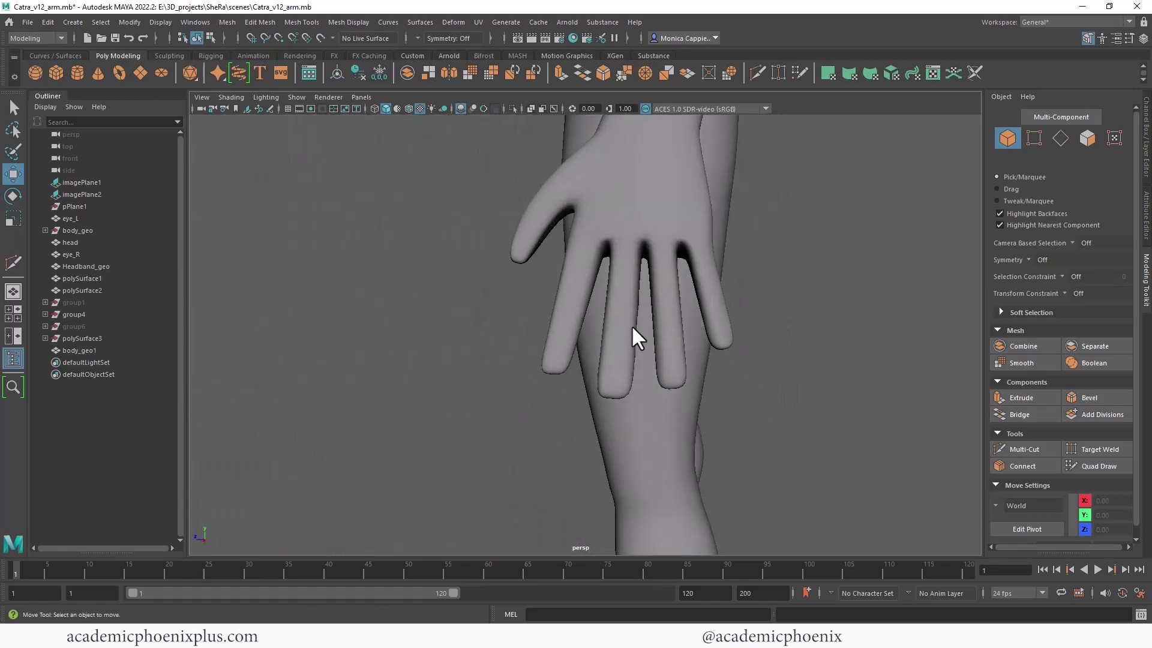
right_drag(619, 305, 620, 347)
alt+drag(632, 377, 656, 331)
key(r)
click(613, 362)
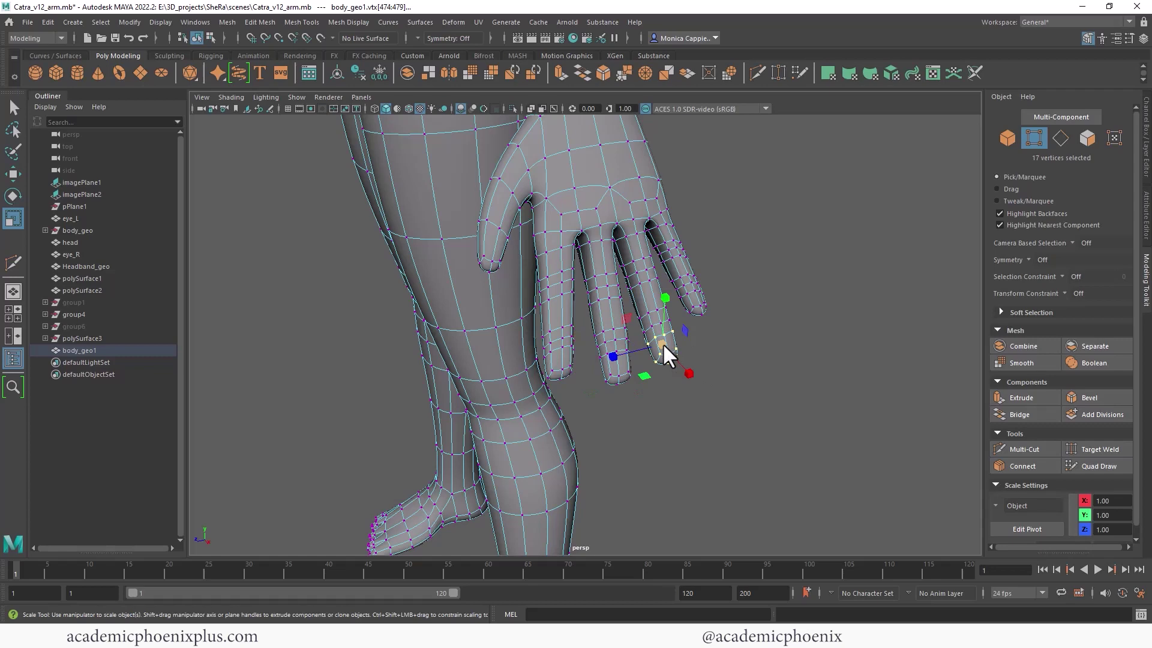
alt+drag(580, 367, 595, 381)
drag(534, 348, 572, 362)
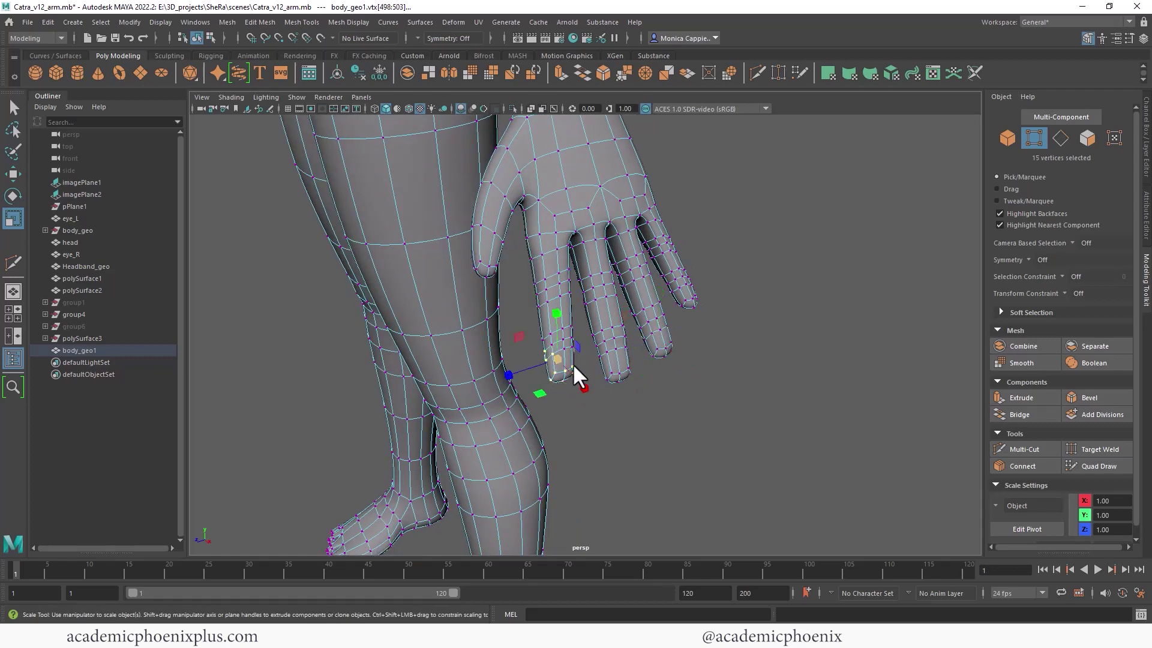
click(560, 357)
alt+drag(740, 333, 726, 319)
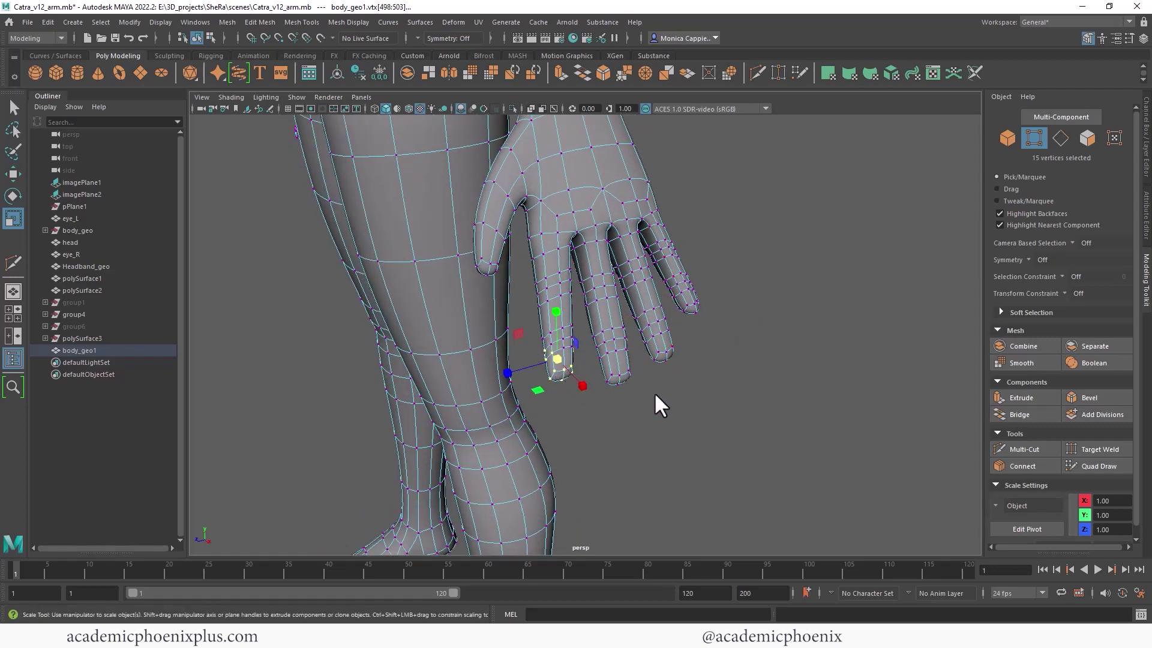
alt+drag(655, 394, 634, 399)
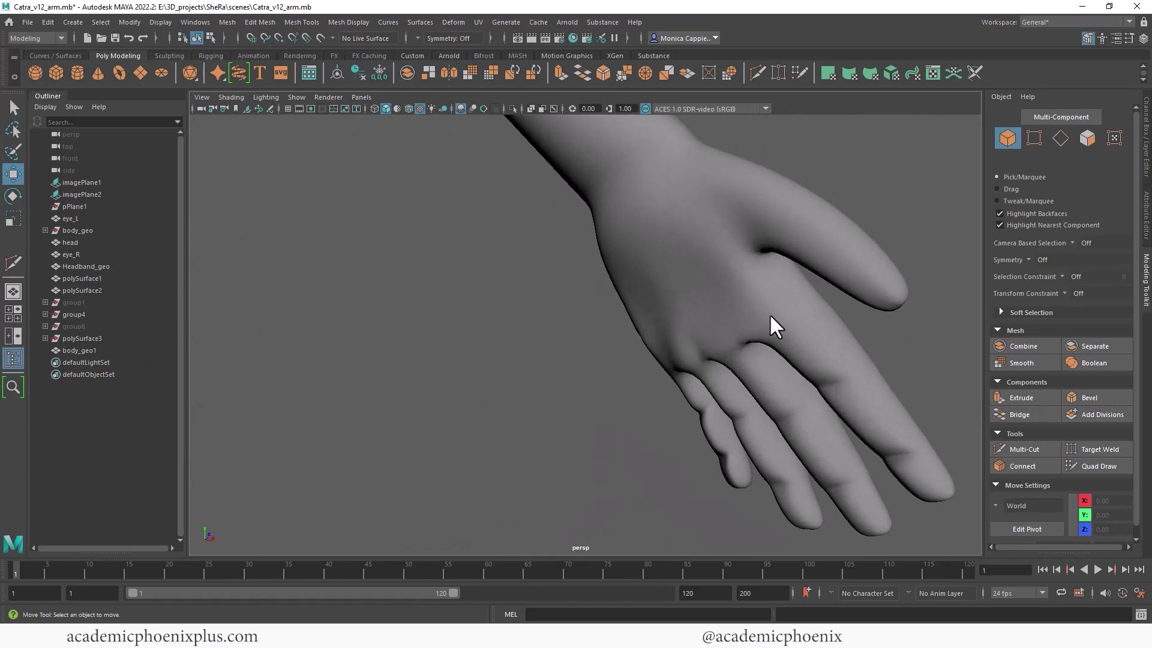
Select the body mesh, relax the palm's edges below the finger bases with Quad Draw, and return to smooth preview
click(769, 313)
key(1)
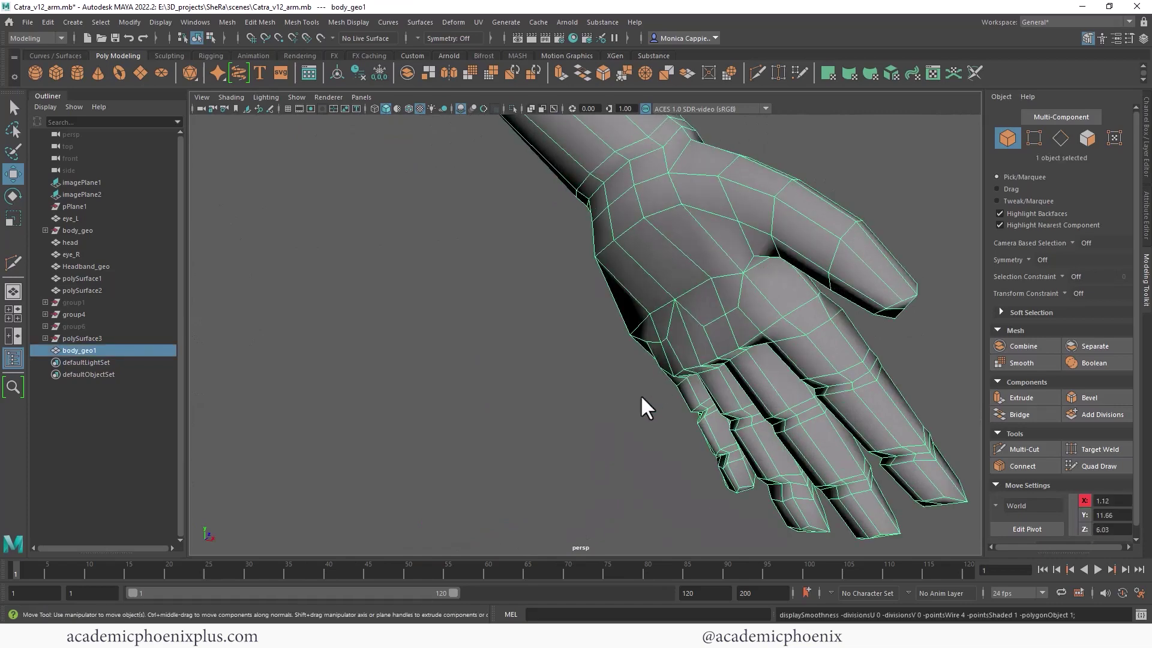
alt+drag(639, 394, 558, 384)
alt+middle_drag(557, 384, 603, 283)
alt+drag(603, 283, 623, 291)
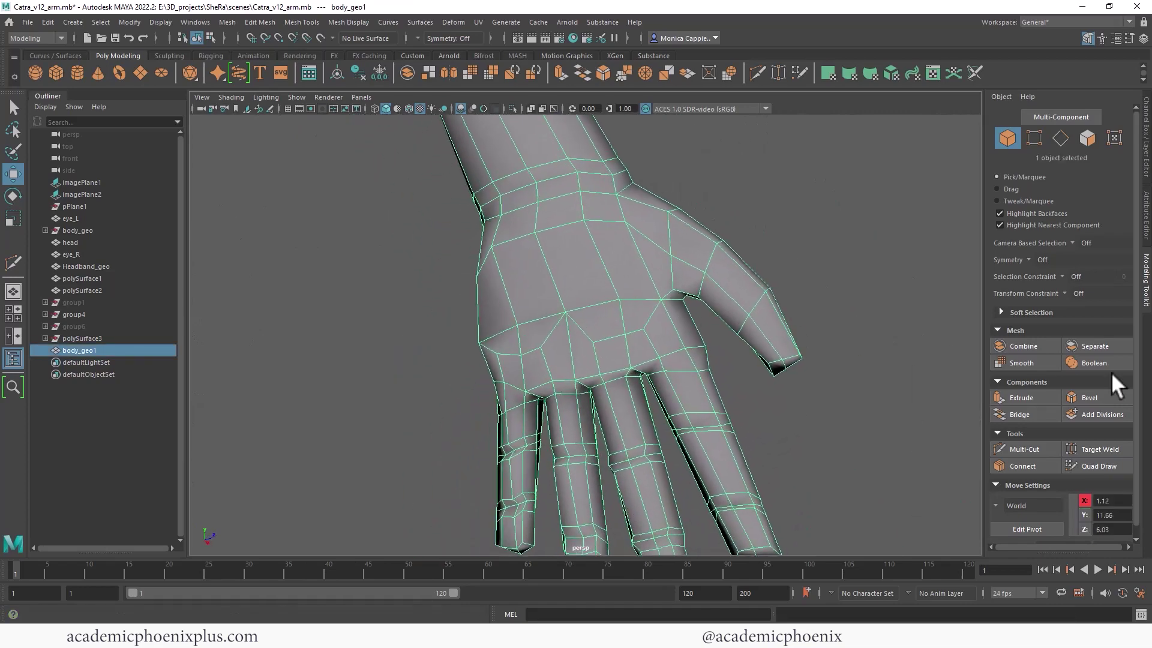
click(1093, 466)
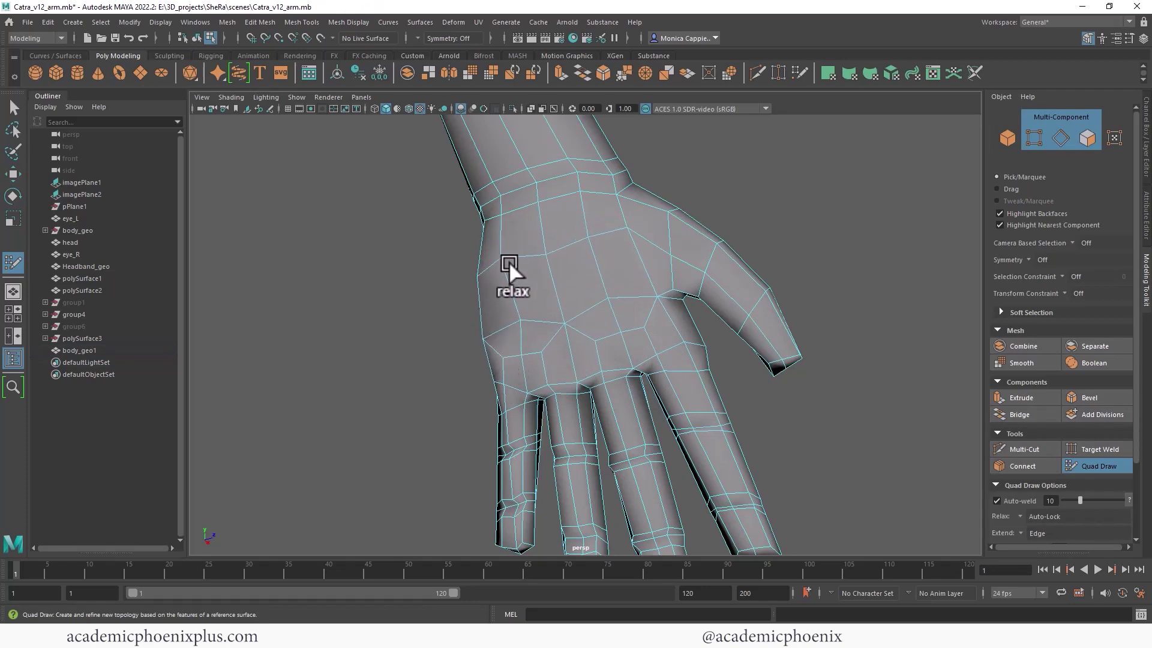
alt+drag(698, 304, 752, 248)
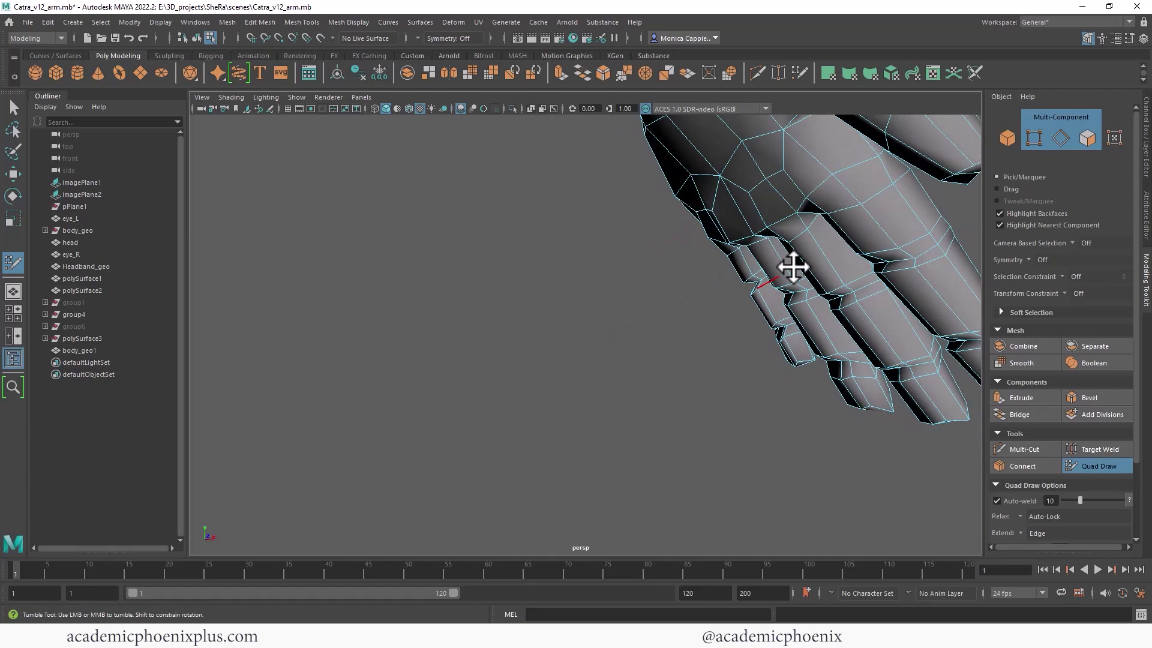
key(3)
right_drag(862, 205, 899, 183)
alt+right_drag(706, 321, 648, 321)
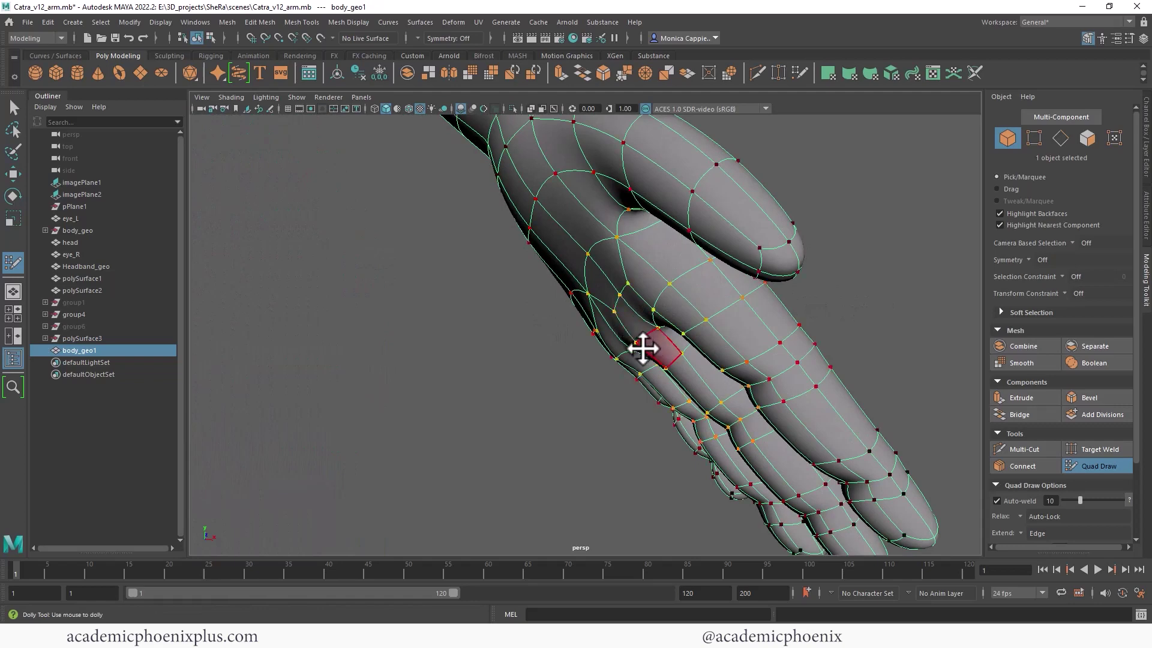
alt+drag(642, 348, 555, 350)
right_drag(503, 333, 606, 246)
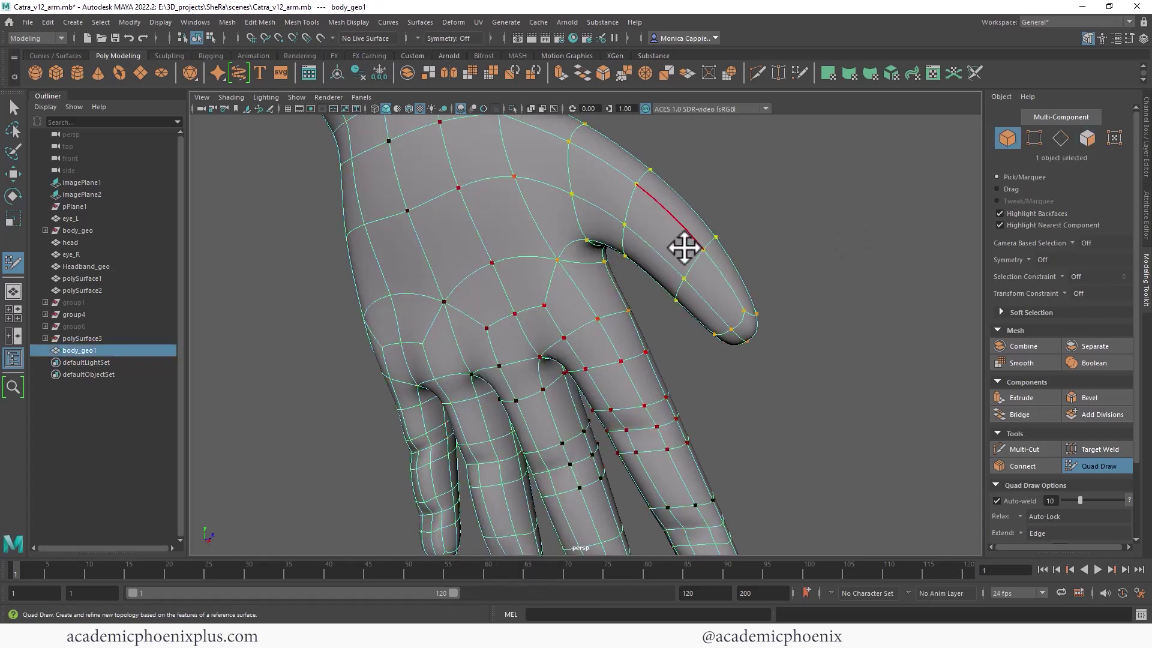
key(q)
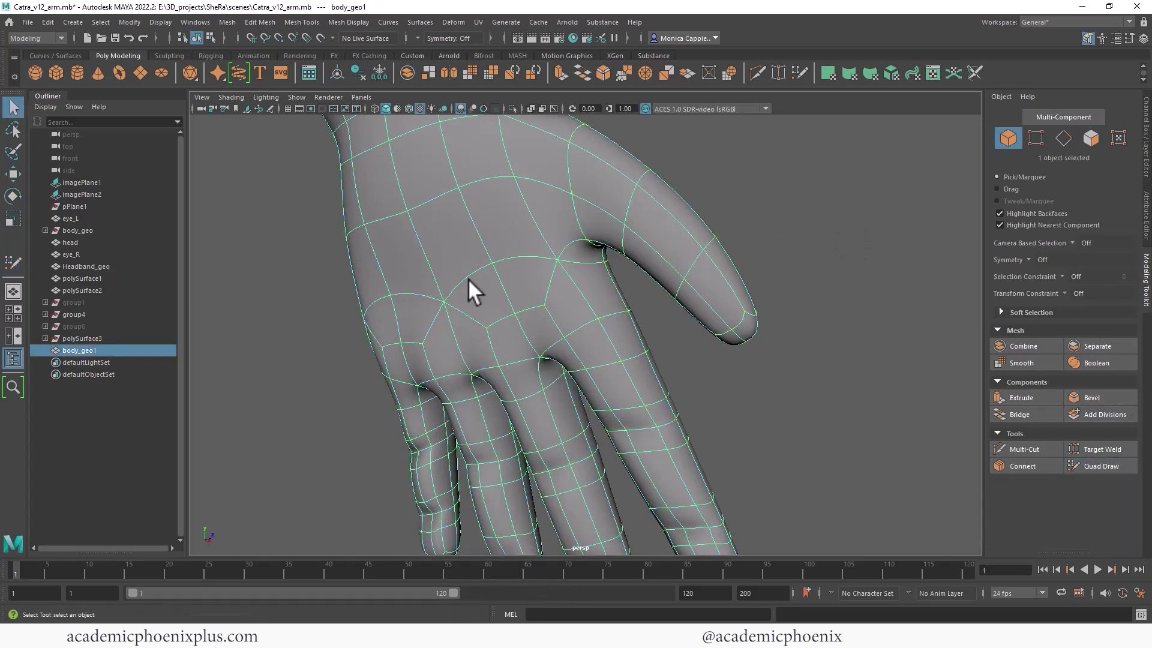
Select the palm faces at the base of the fingers and, with soft selection on, move them in X to shape the palm
right_drag(490, 279, 499, 307)
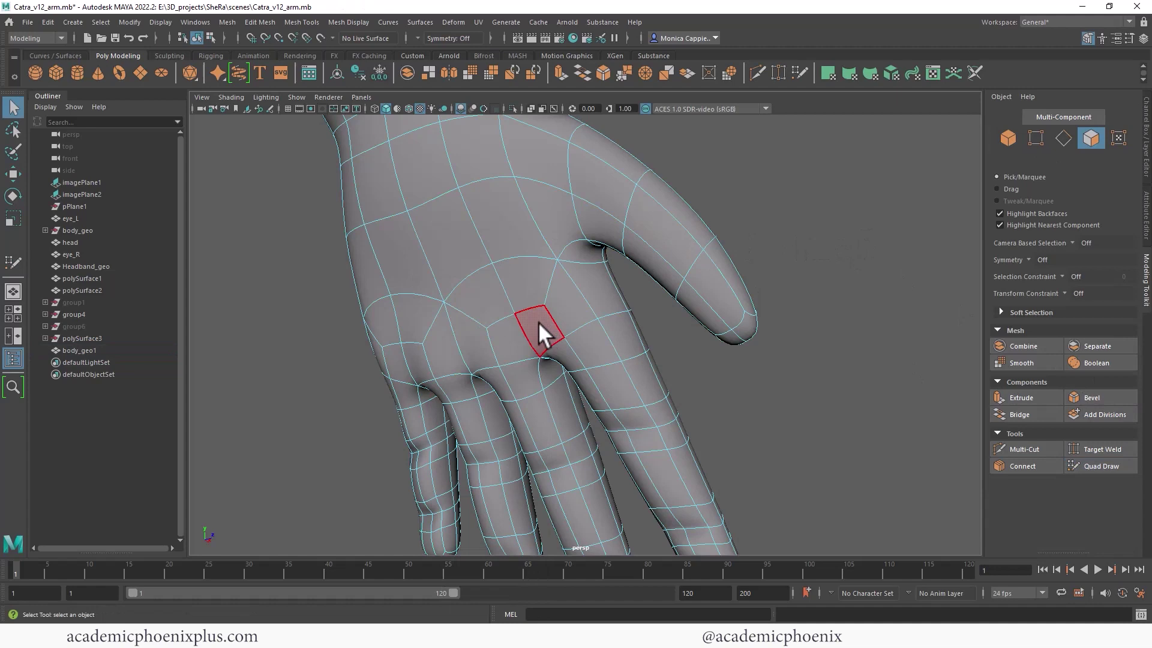
drag(538, 324, 582, 330)
shift+click(438, 355)
key(b)
key(b)
key(w)
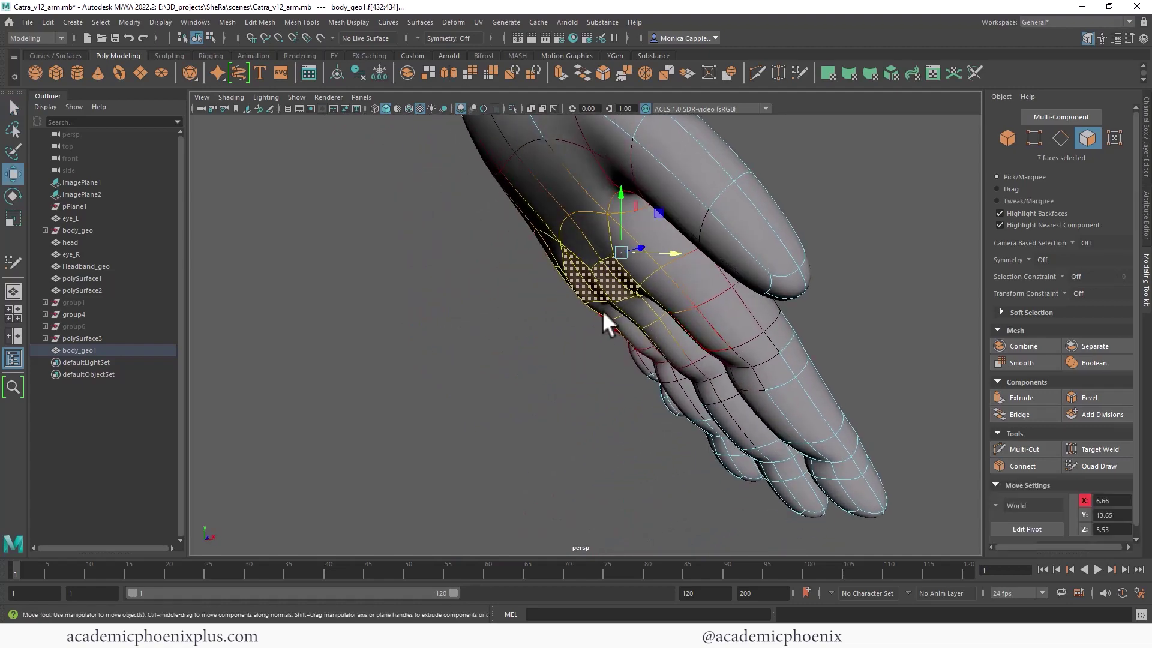
alt+drag(622, 246, 695, 303)
alt+drag(769, 270, 708, 255)
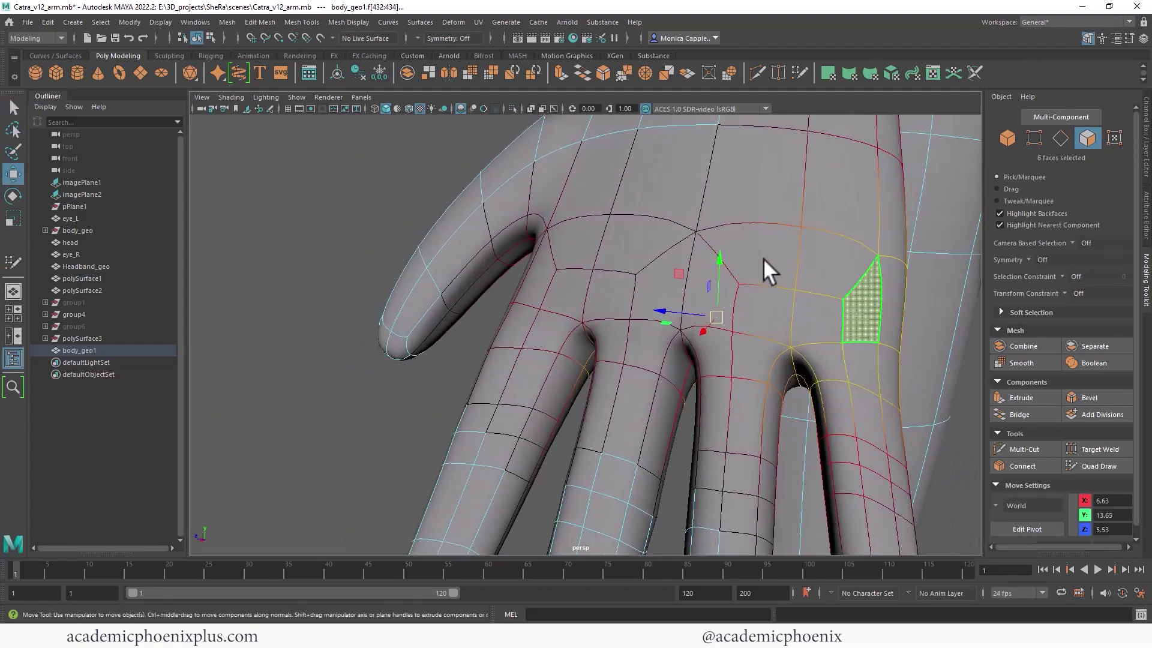
Remove the stray faces on the back of the hand from the selection and adjust the position of the remaining palm faces
ctrl+click(844, 315)
ctrl+click(845, 316)
alt+drag(844, 315, 509, 344)
click(541, 344)
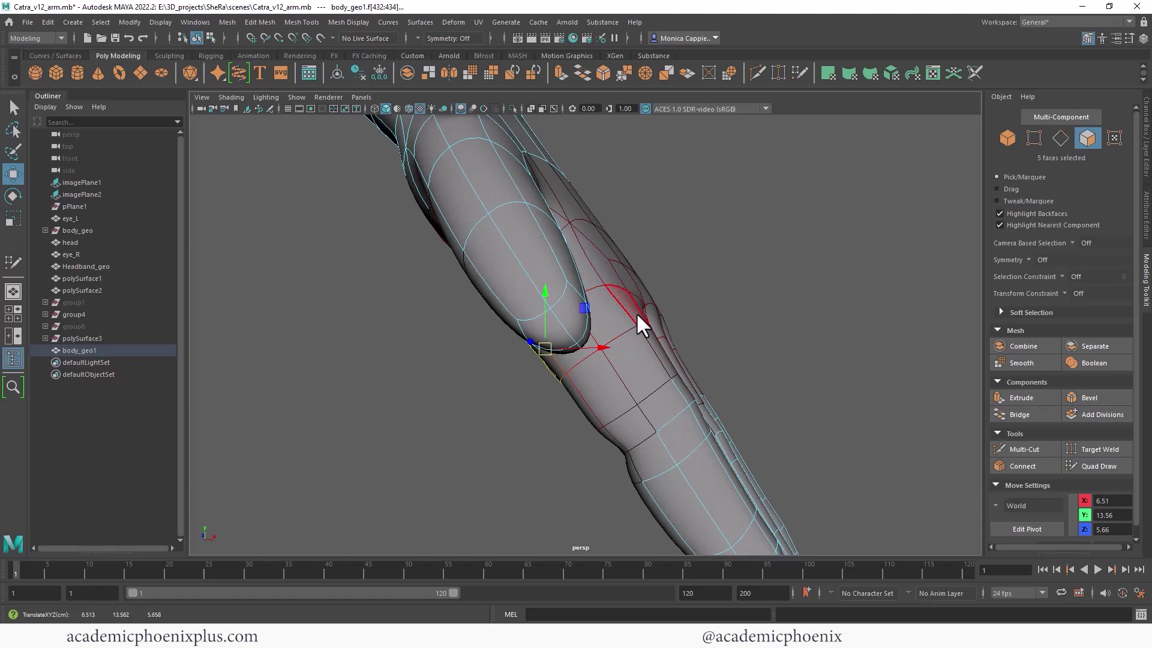
Return to object mode, deselect the body, review the finished hand on the whole figure, and save the scene
right_drag(637, 317, 714, 277)
click(794, 298)
alt+right_drag(794, 298, 686, 275)
alt+drag(686, 276, 594, 282)
alt+right_drag(595, 283, 533, 302)
alt+middle_drag(533, 303, 641, 350)
alt+drag(642, 350, 692, 328)
alt+right_drag(693, 328, 420, 282)
alt+middle_drag(643, 243, 753, 335)
alt+drag(753, 335, 575, 330)
alt+middle_drag(576, 330, 523, 272)
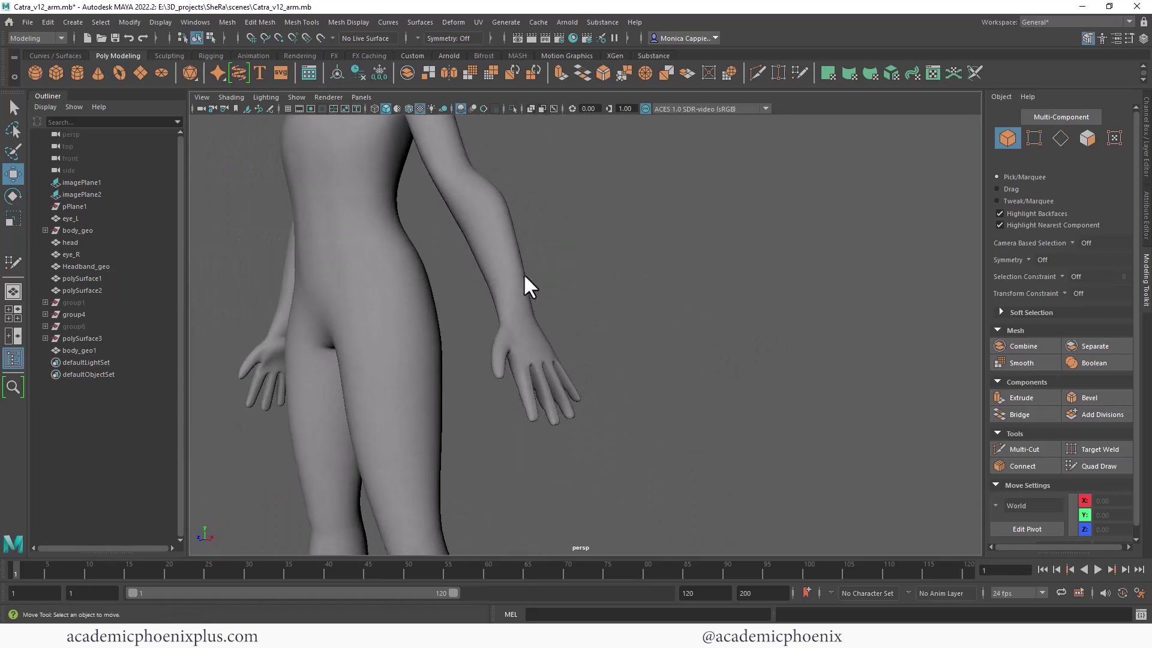
key(ctrl+s)
Create a polygon cylinder beside the feet and set its Rotate Z to 90
alt+right_drag(532, 275, 470, 290)
alt+middle_drag(596, 359, 612, 304)
mouse_move(612, 303)
alt+mouse_down()
mouse_move(583, 325)
mouse_move(591, 304)
alt+mouse_up()
click(77, 73)
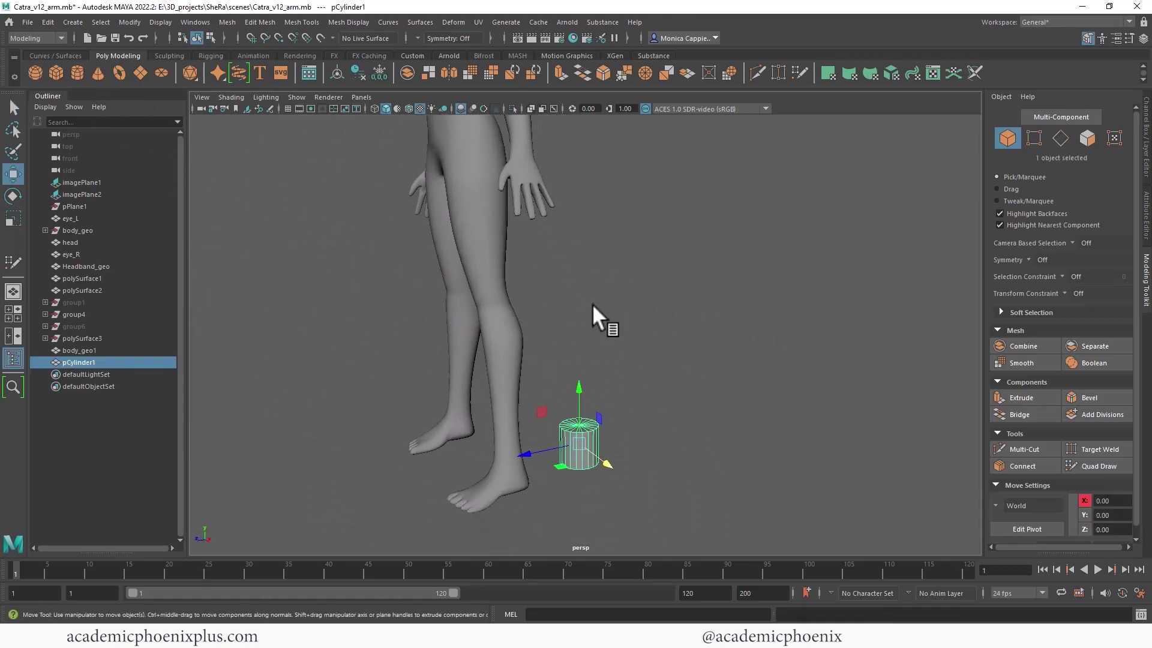
key(e)
click(1144, 177)
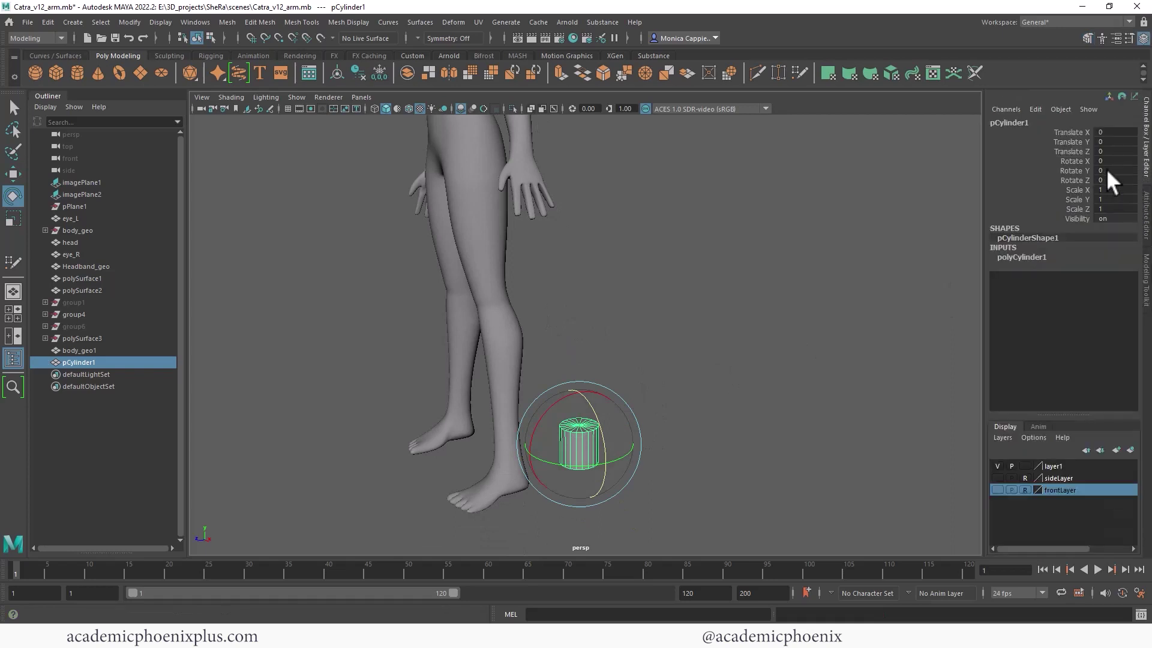
drag(595, 422, 605, 438)
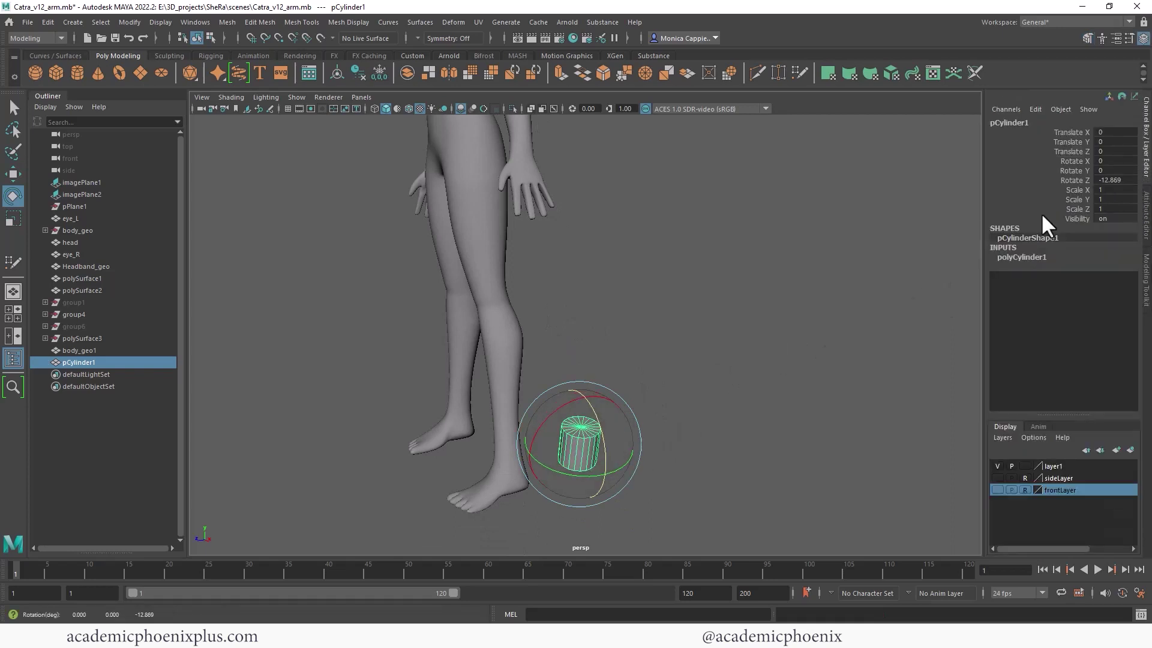
click(1109, 179)
text(90)
key(Return)
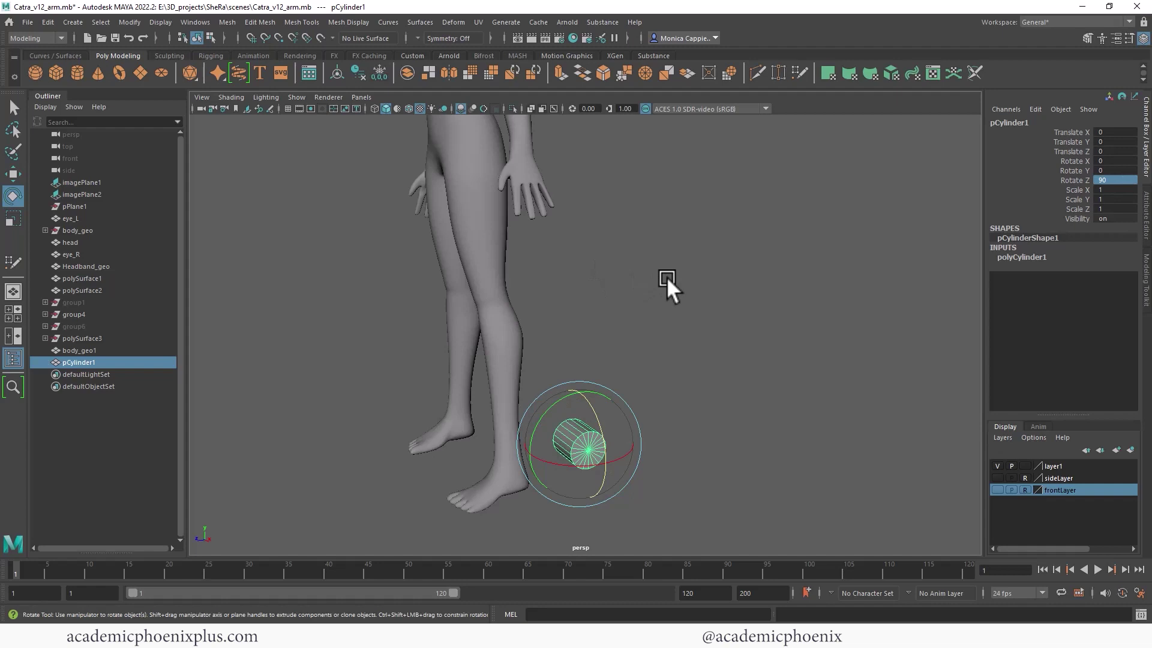
Set the cylinder's Subdivisions Axis to 12 and its Subdivisions Caps to 0
click(1038, 258)
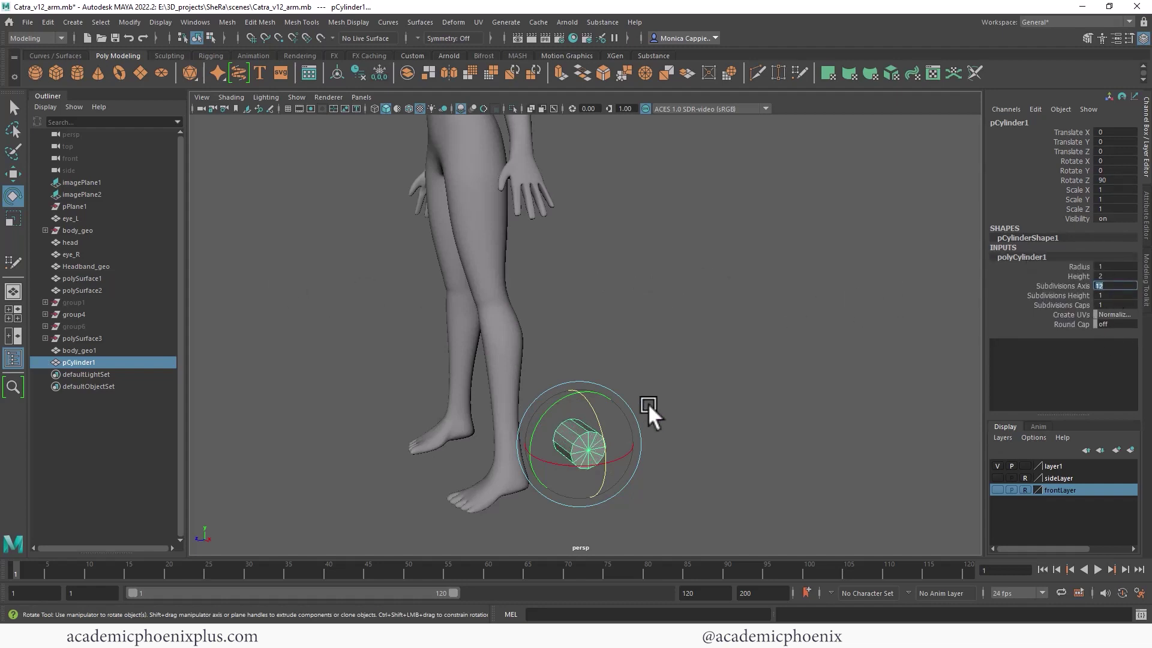
alt+middle_drag(647, 403, 754, 294)
alt+right_drag(754, 294, 852, 294)
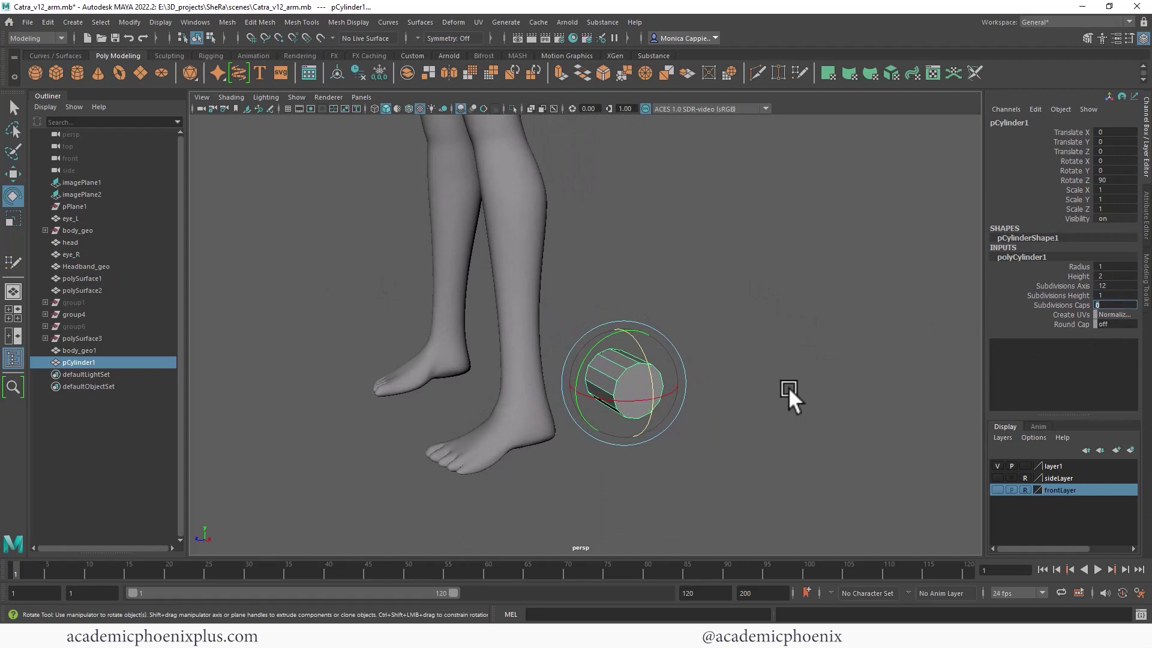
alt+right_drag(621, 352, 833, 383)
alt+middle_drag(832, 383, 773, 461)
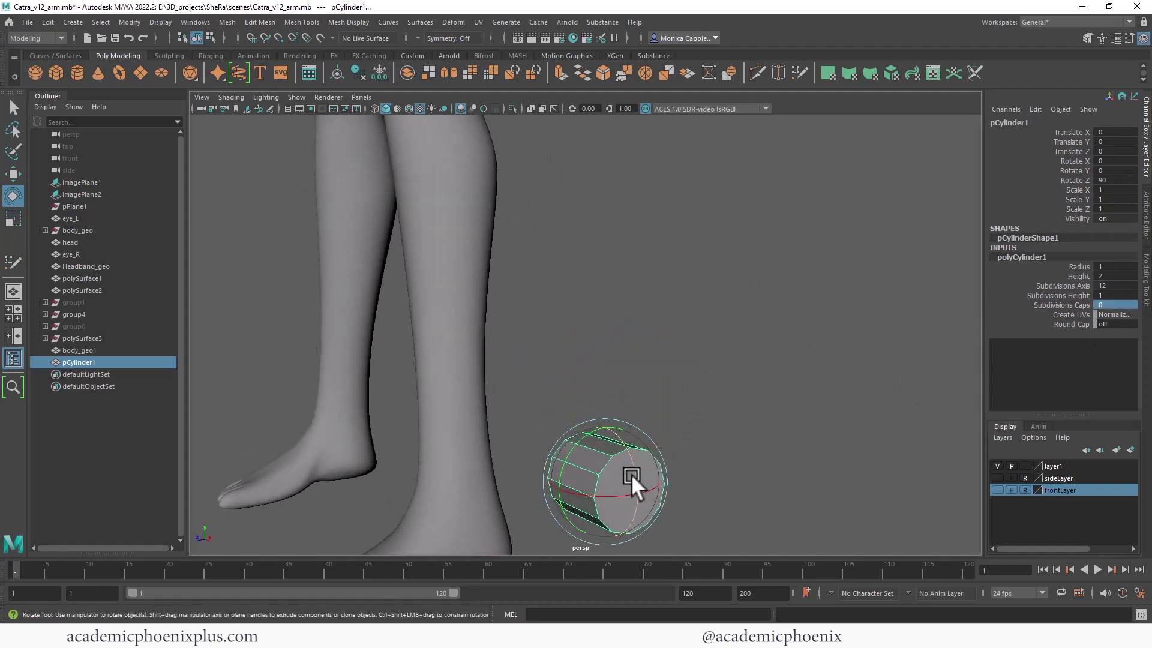
Set the cylinder's Subdivisions Height to 4
key(f)
alt+drag(638, 419, 635, 404)
right_drag(565, 387, 569, 337)
right_drag(701, 337, 757, 289)
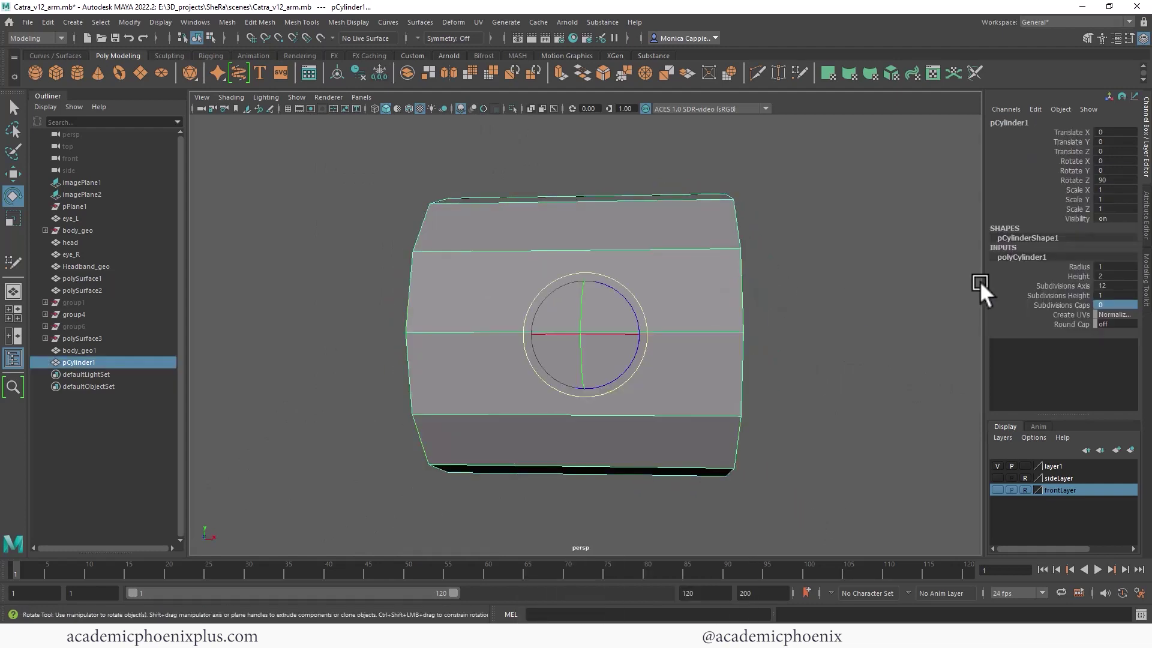
click(1058, 295)
mouse_move(851, 303)
middle_down()
mouse_move(879, 303)
mouse_move(867, 305)
middle_up()
Select the faces of the cylinder's lower half and delete them
right_drag(643, 370, 745, 394)
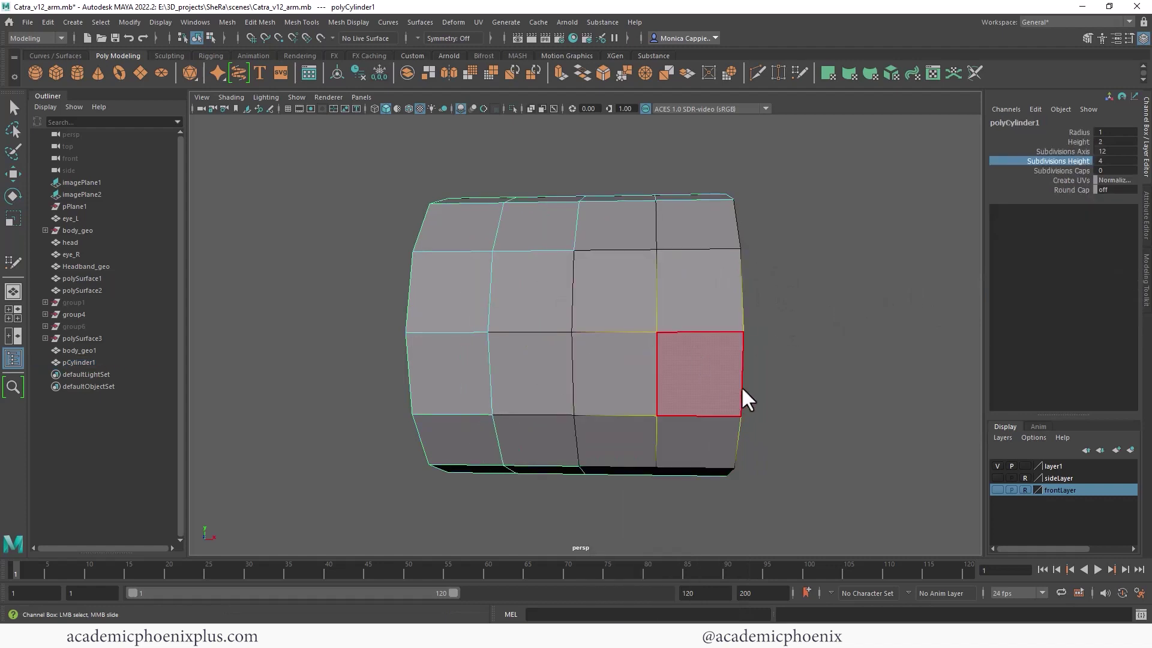
drag(760, 514, 348, 374)
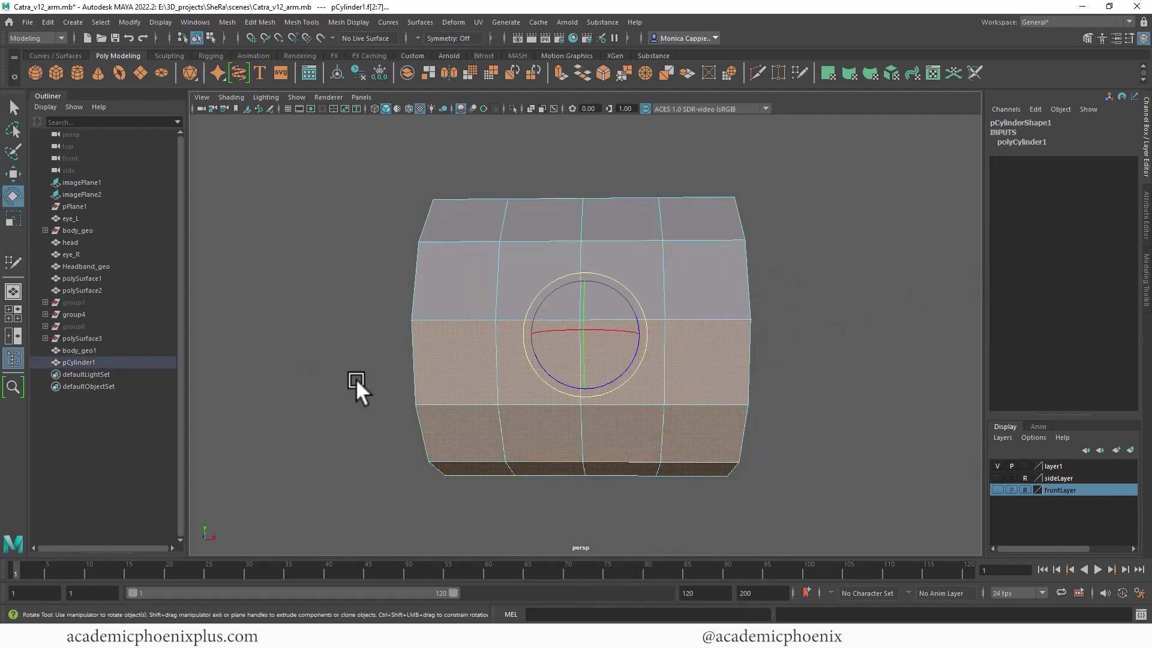
key(Delete)
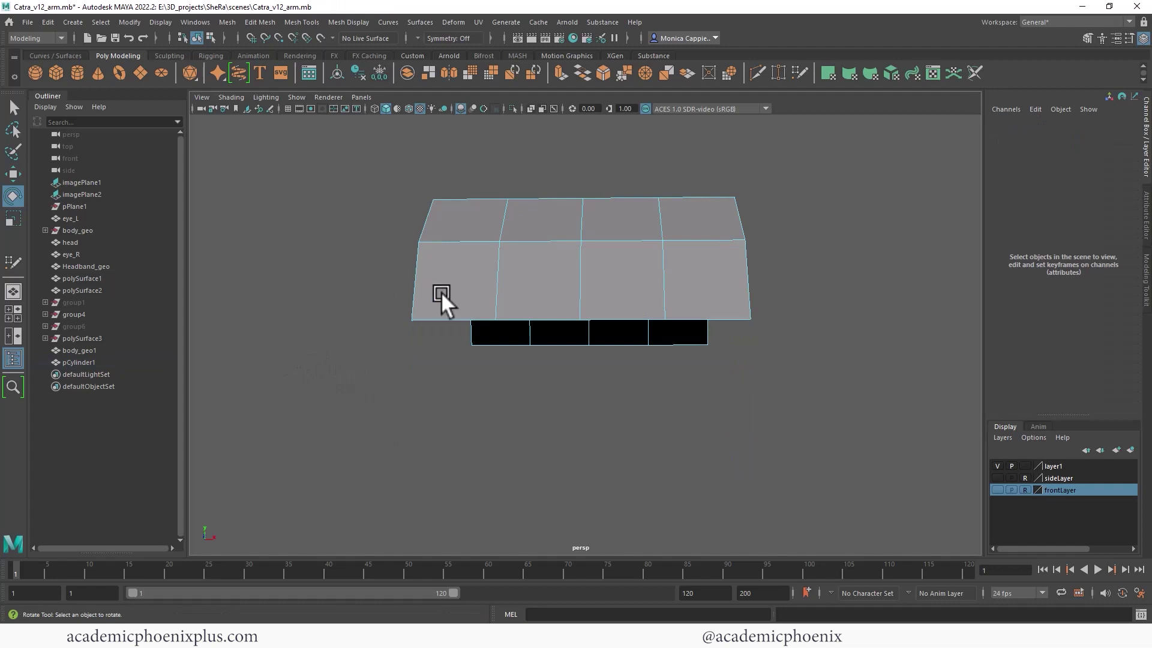
Flatten the half cylinder as a whole object by scaling its X axis to 0.744
alt+drag(441, 291, 545, 320)
key(r)
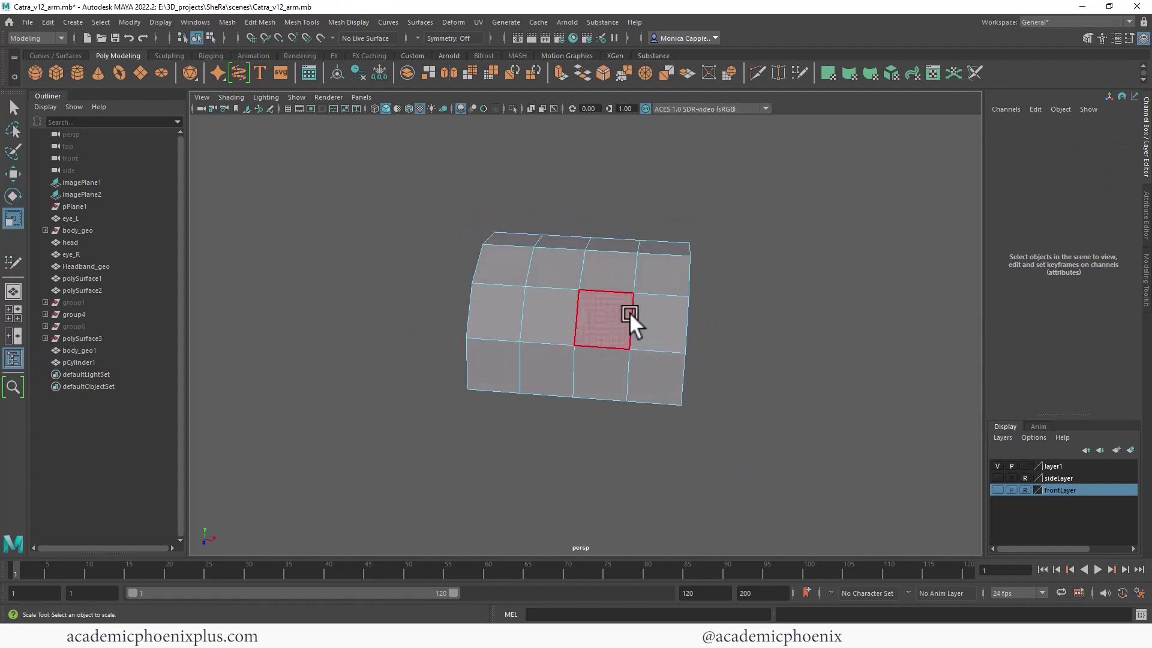
key(F8)
drag(581, 281, 661, 301)
Taper one end of the half cylinder into a claw-like point by scaling its end edge inward with soft selection
right_drag(660, 301, 678, 286)
click(688, 302)
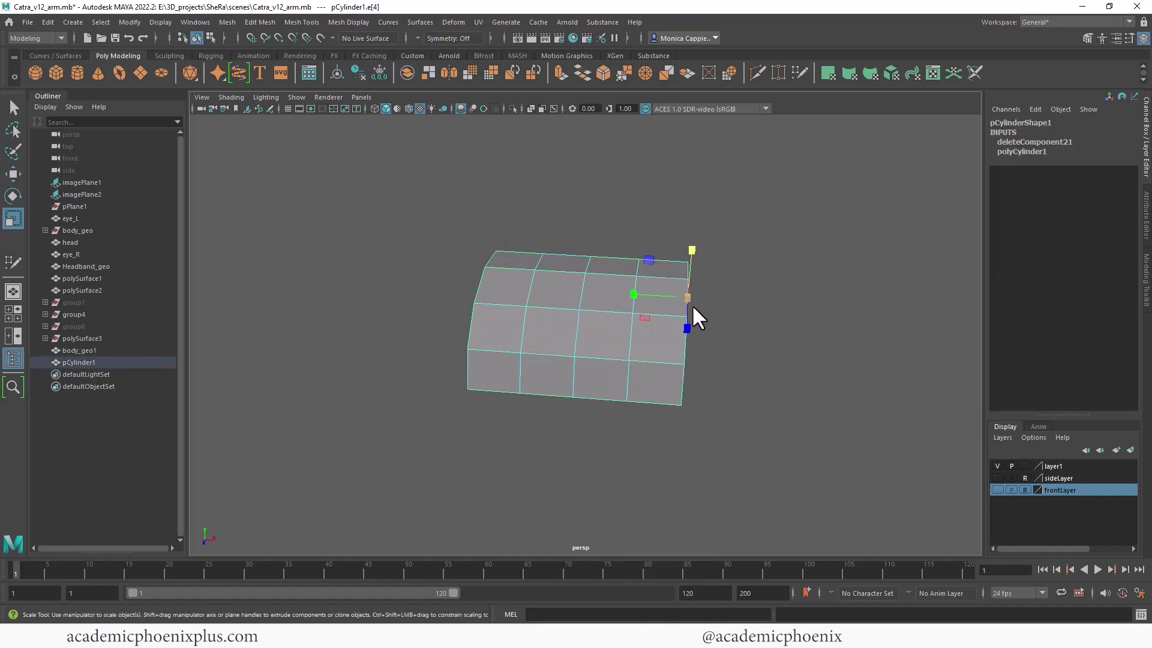
key(e)
key(r)
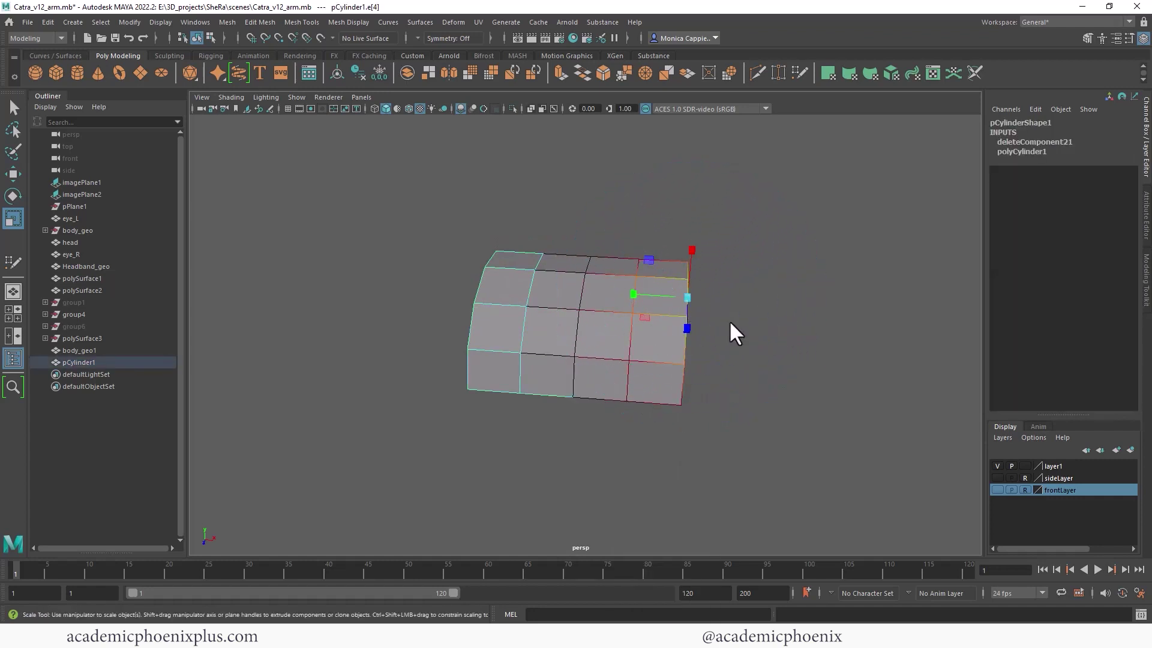
key(w)
alt+drag(745, 308, 677, 344)
drag(652, 385, 669, 396)
key(r)
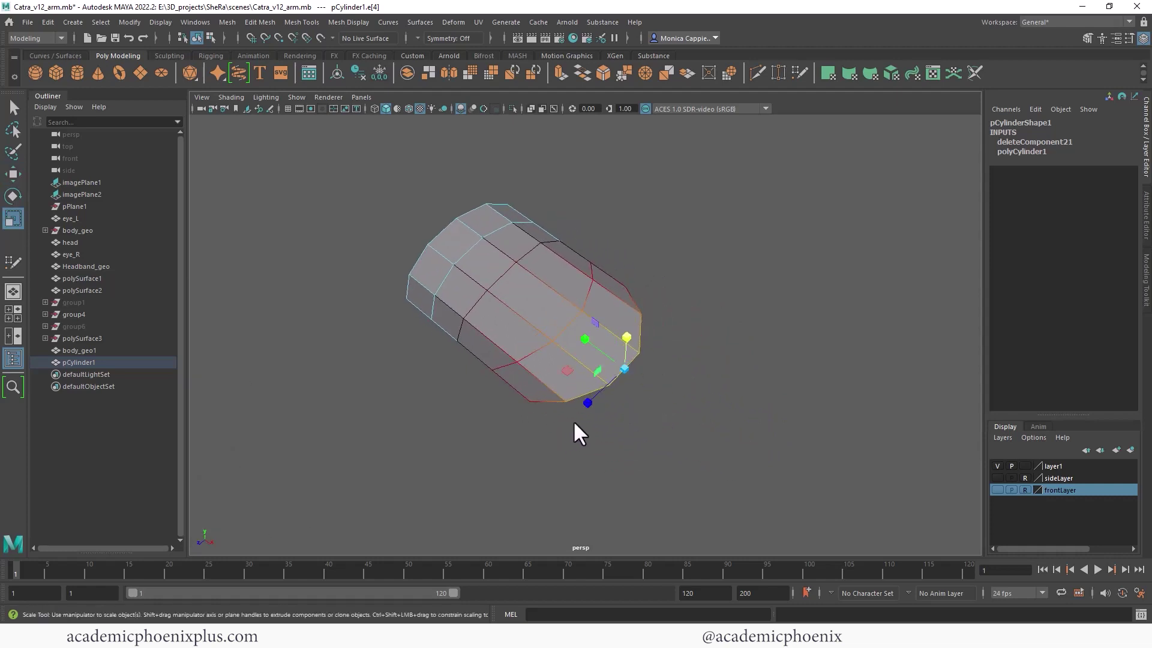
drag(589, 403, 674, 379)
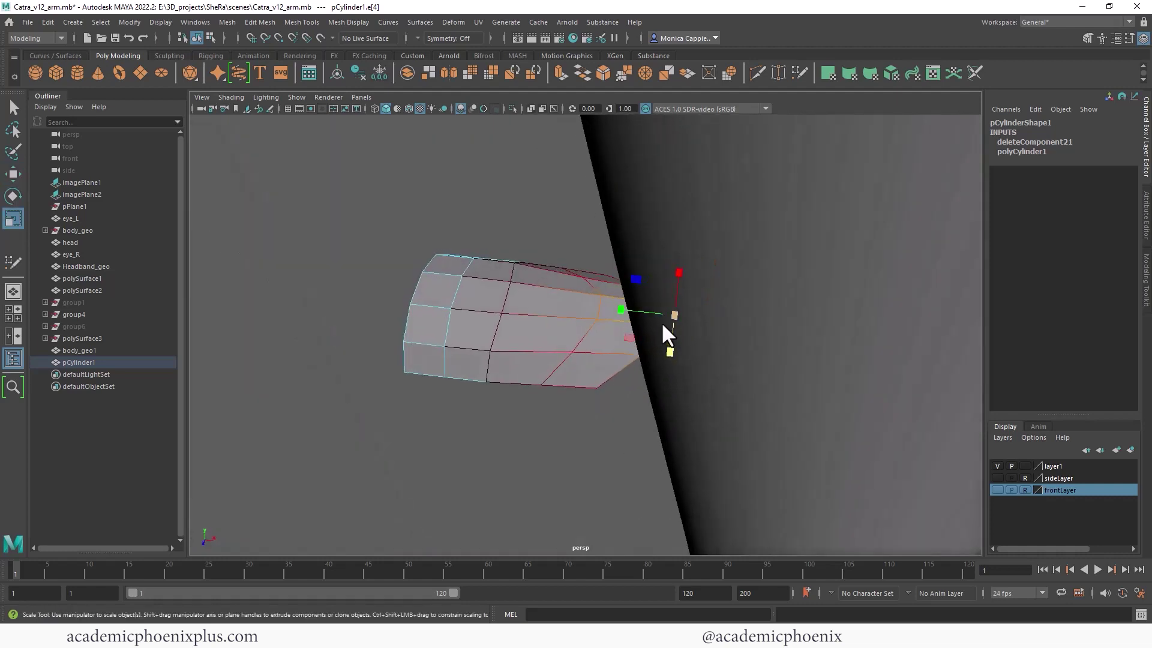
Select the middle edges at the nail's wide open end and scale them across its width with soft selection
key(w)
alt+drag(724, 324, 663, 384)
shift+drag(506, 365, 520, 376)
key(r)
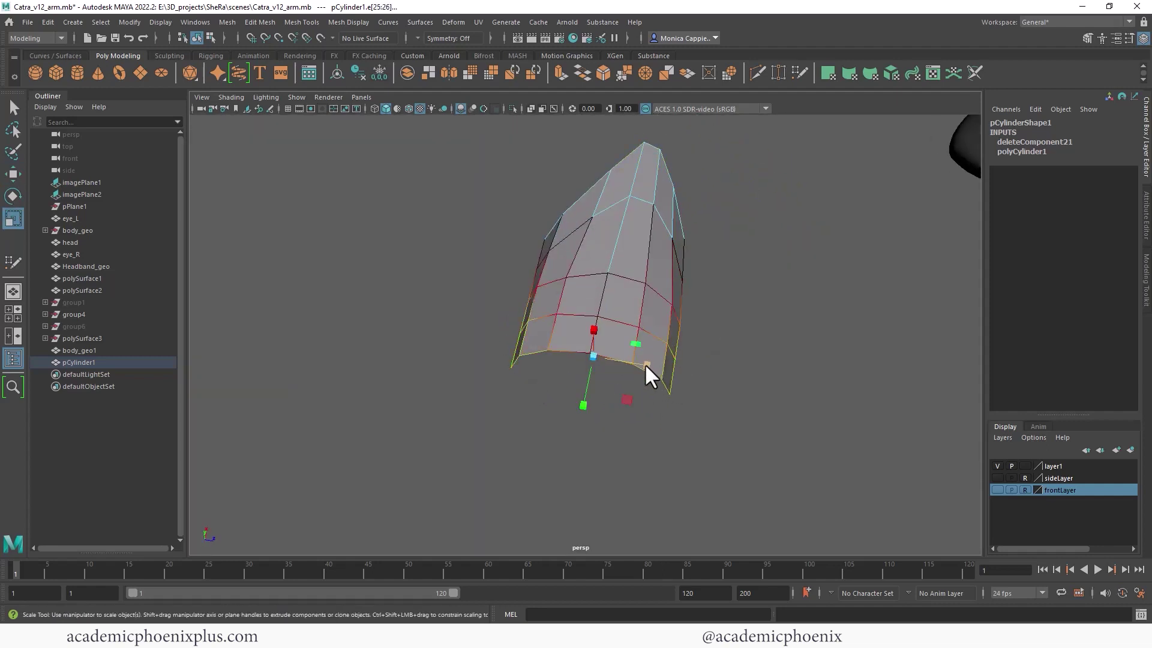
drag(645, 363, 677, 346)
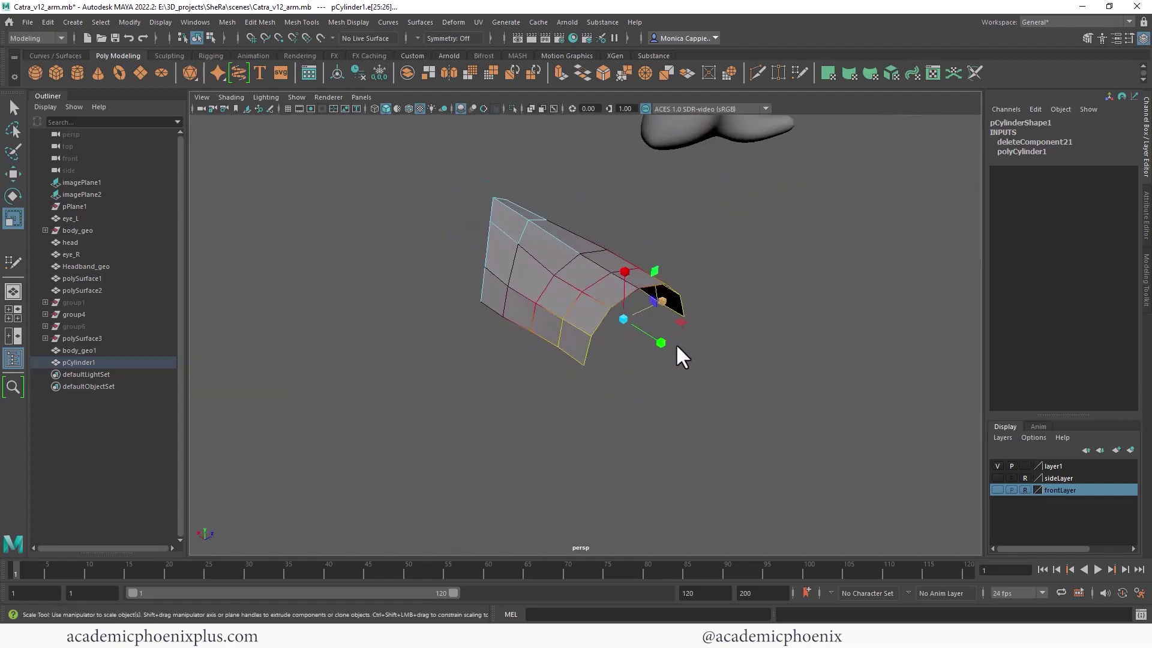
Select the two middle edges at the nail's pointed end and shift the tip sideways to centre it
alt+drag(667, 306, 656, 407)
drag(558, 484, 558, 484)
alt+drag(557, 483, 658, 443)
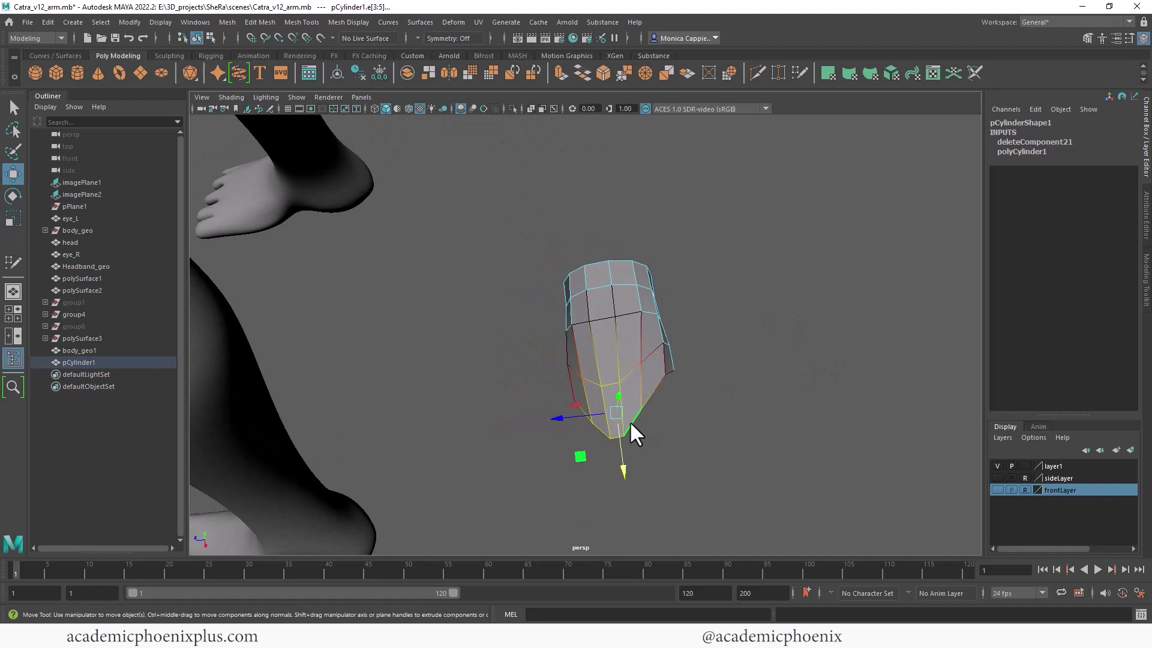
ctrl+click(640, 409)
drag(609, 413, 619, 409)
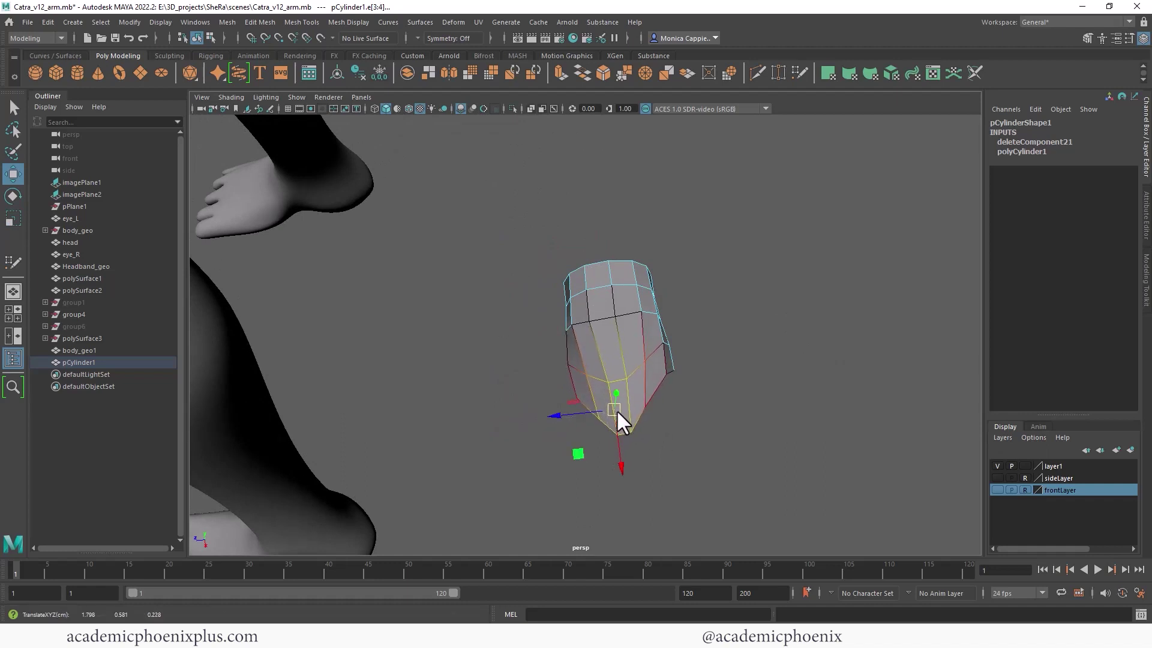
click(671, 381)
alt+drag(704, 376, 517, 342)
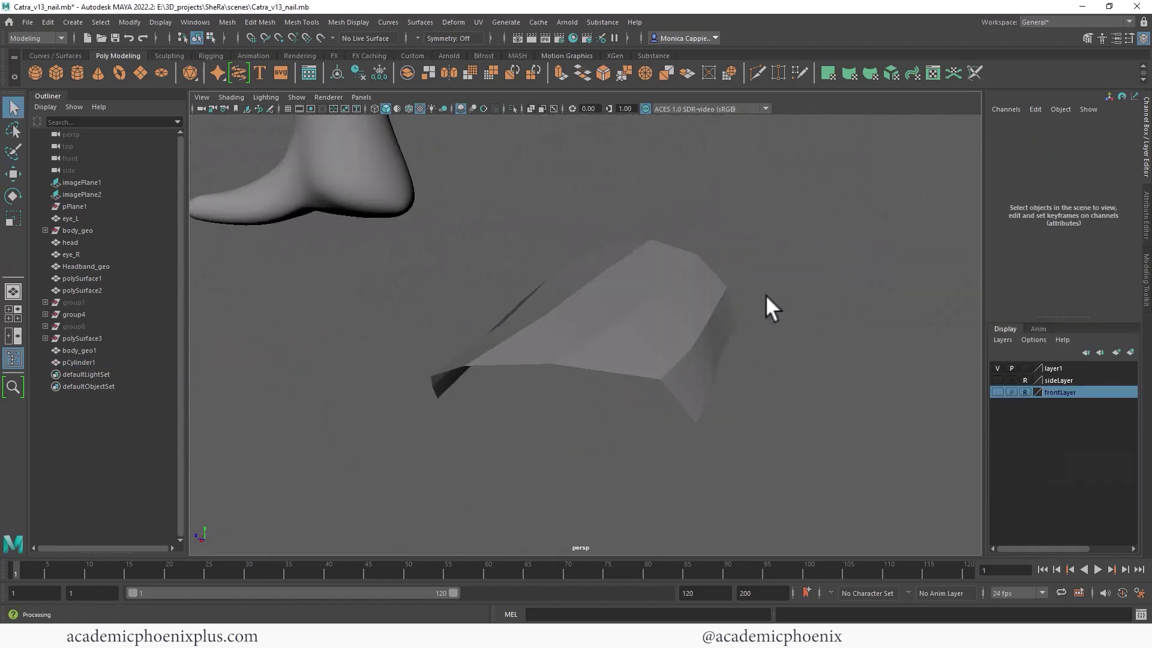
Adjust the height of the nail's middle and tip edges with soft selection so its profile curves toward the point
key(q)
alt+drag(765, 294, 640, 320)
click(639, 319)
right_drag(653, 308, 658, 285)
click(690, 281)
alt+drag(707, 276, 631, 200)
shift+click(648, 277)
key(b)
key(w)
click(527, 276)
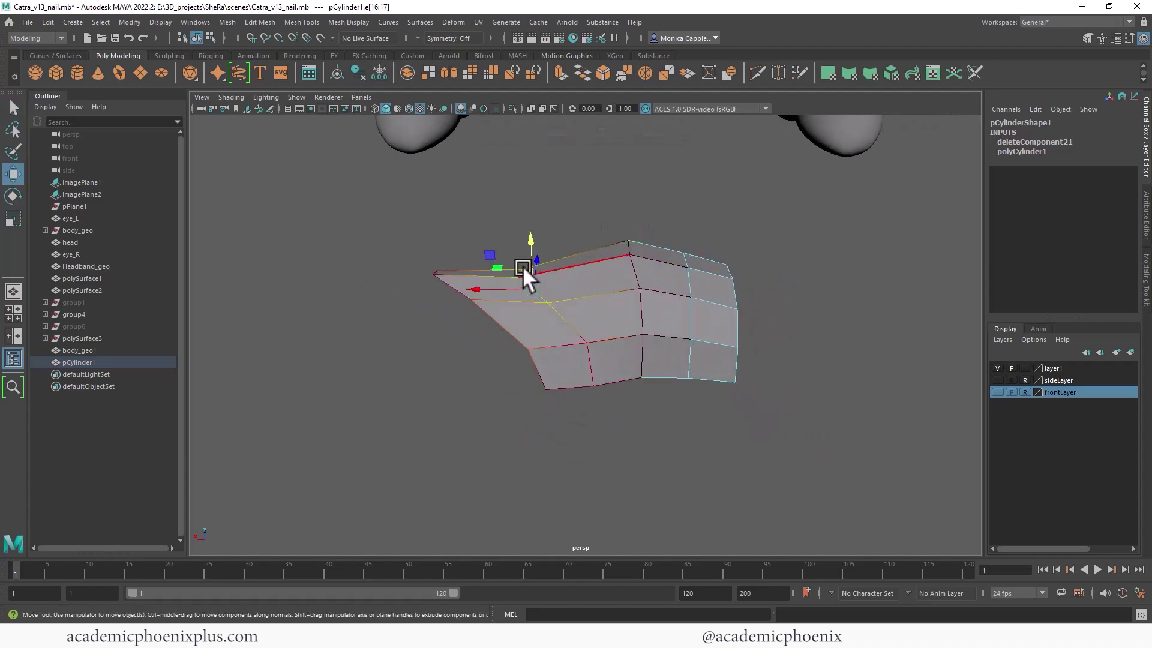
drag(527, 242, 446, 243)
click(458, 289)
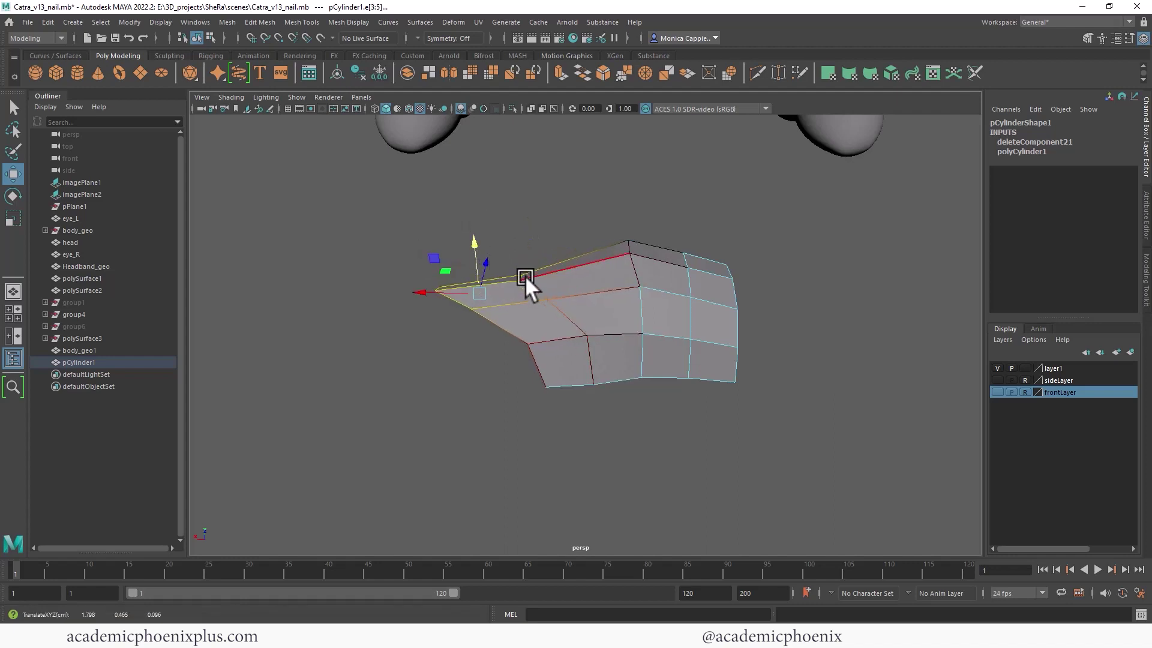
click(423, 321)
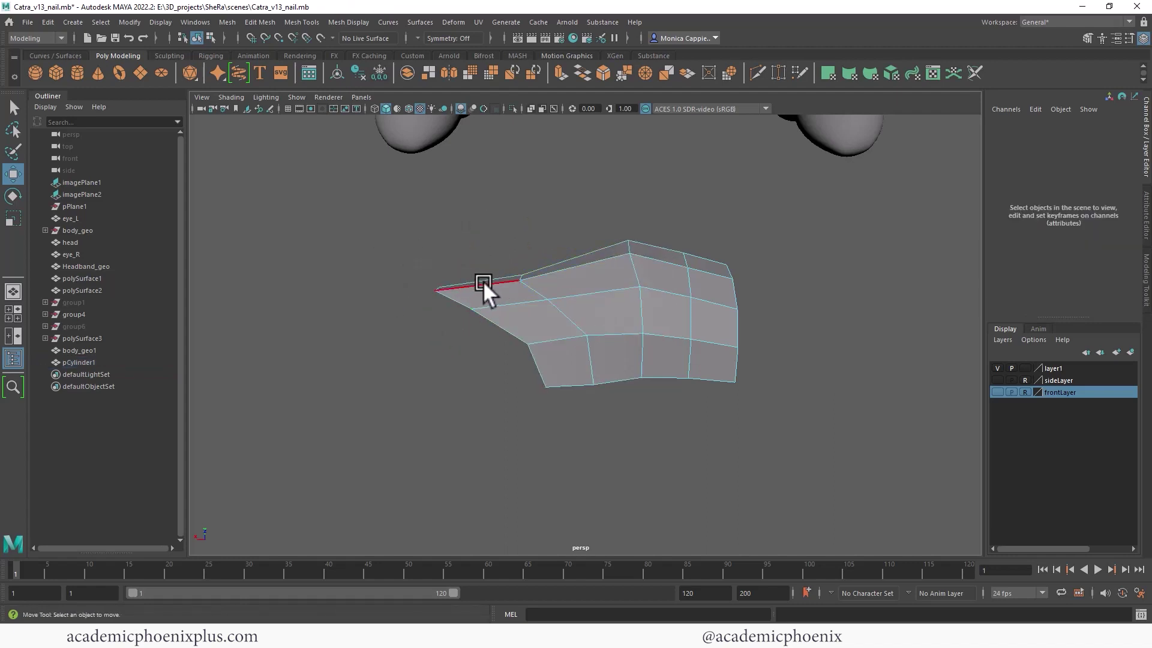
Select the vertices at the nail's pointed tip and adjust their height
right_drag(481, 281, 376, 258)
drag(376, 257, 488, 341)
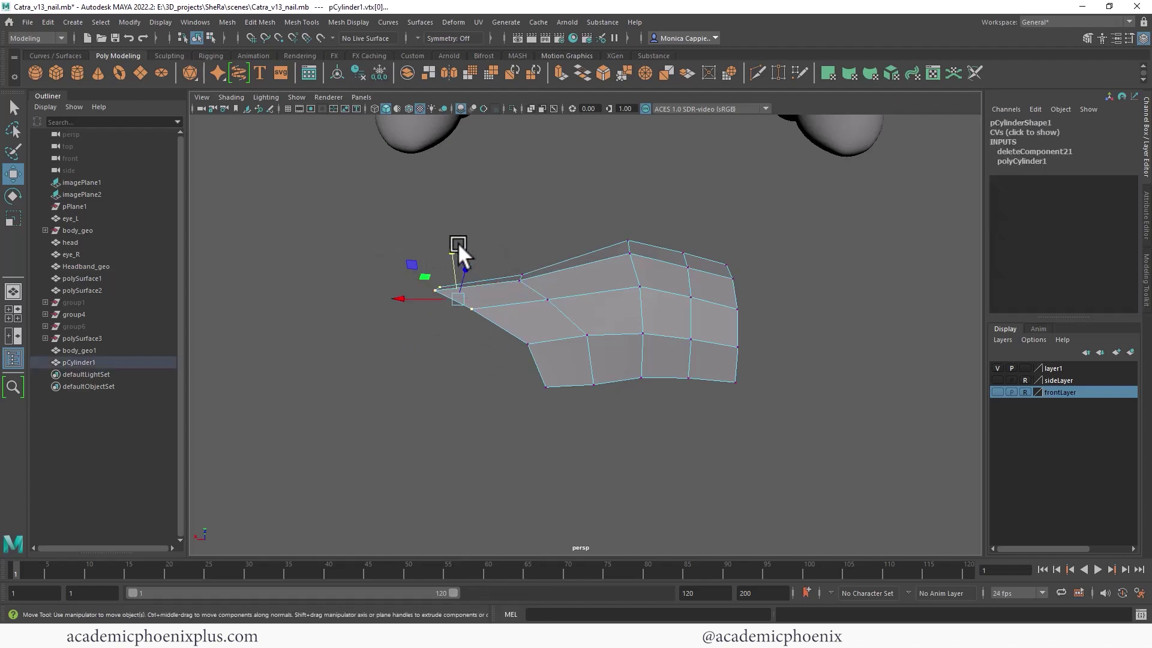
drag(459, 243, 703, 243)
alt+drag(644, 302, 664, 324)
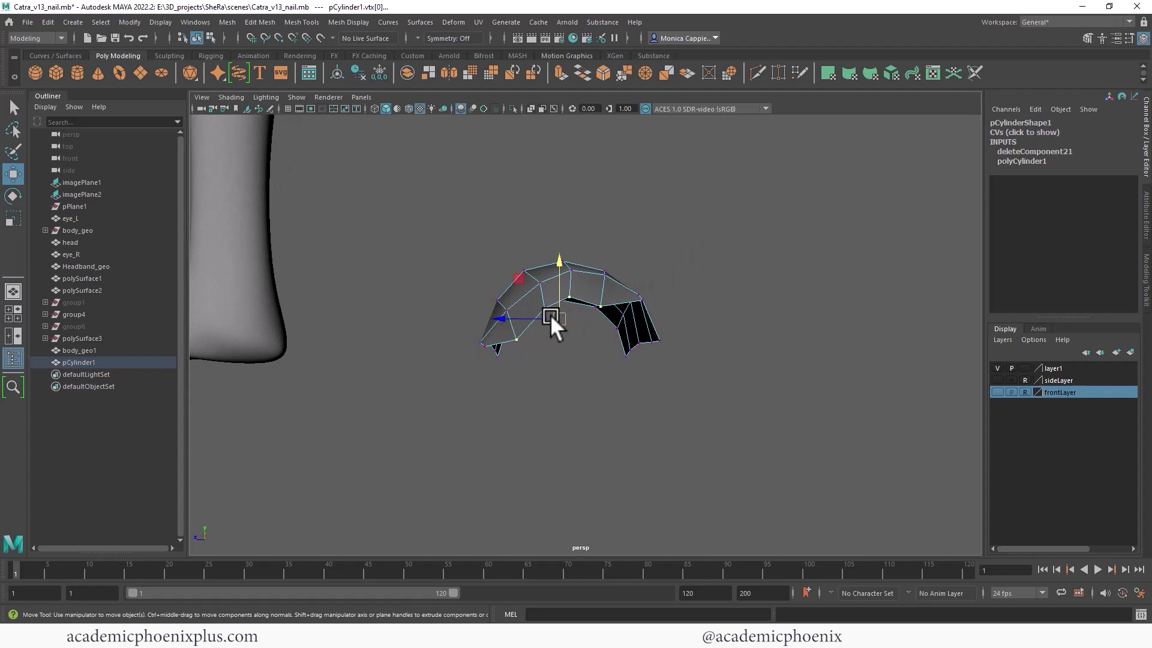
Reposition individual vertices around the nail's tip and upper ridge to even out its arch
click(508, 307)
drag(510, 261, 570, 264)
click(539, 281)
click(570, 272)
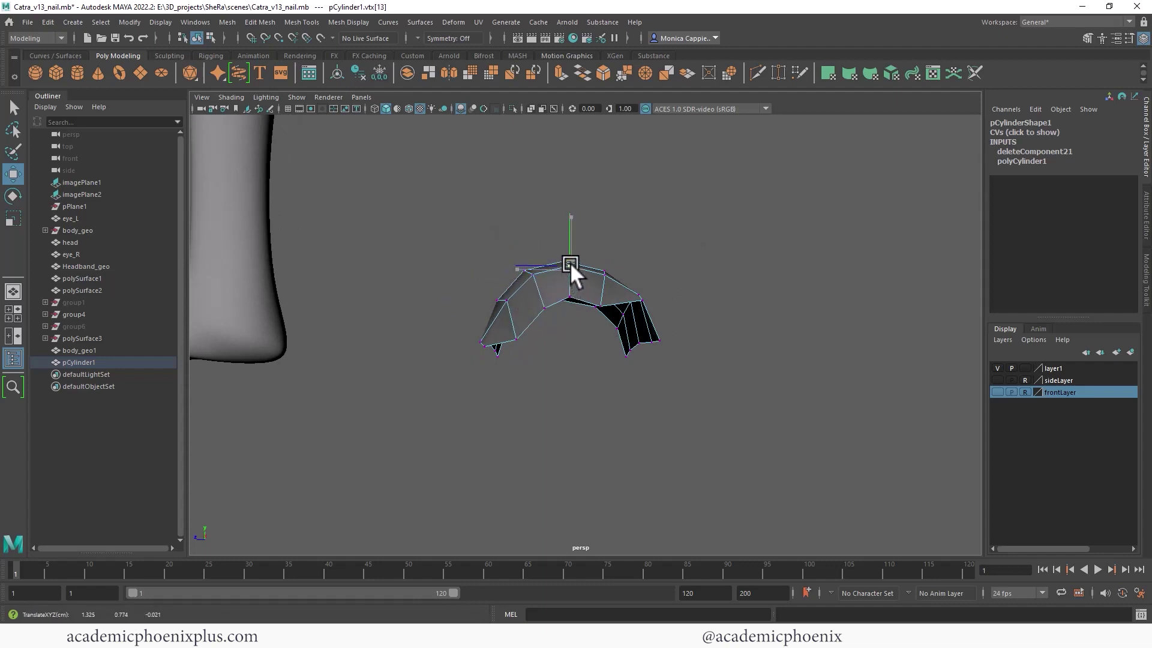
alt+drag(633, 298, 596, 292)
click(610, 308)
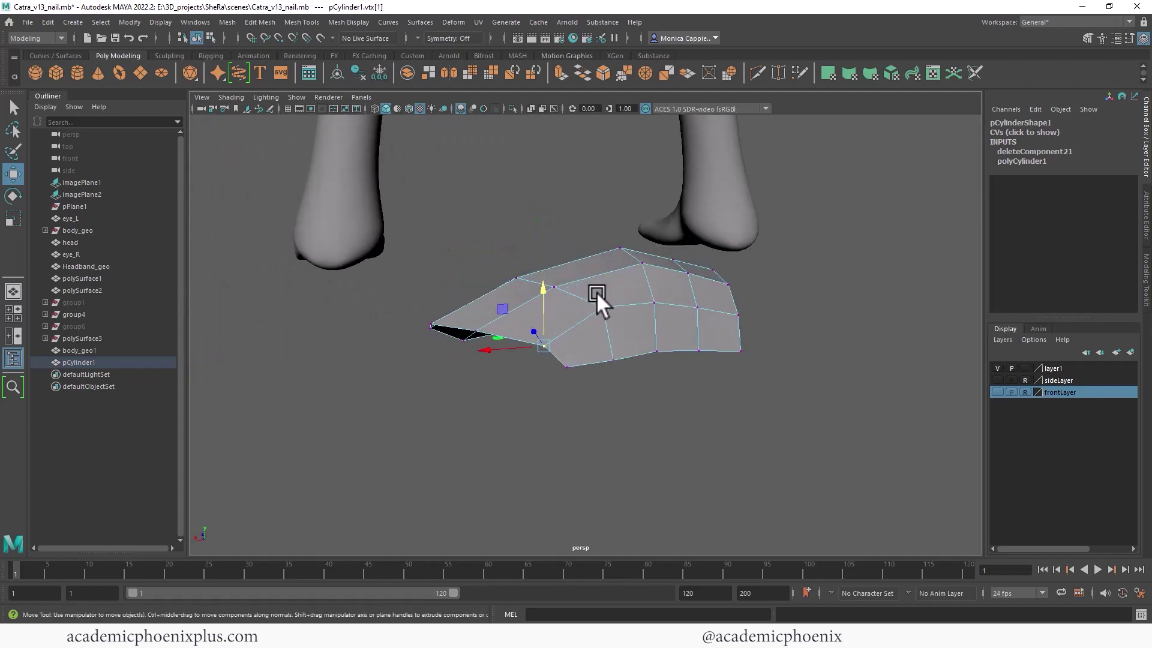
Select all the nail's faces and extrude them to give the shell a thin thickness
right_drag(661, 287, 720, 270)
alt+drag(785, 301, 759, 299)
right_click(705, 300)
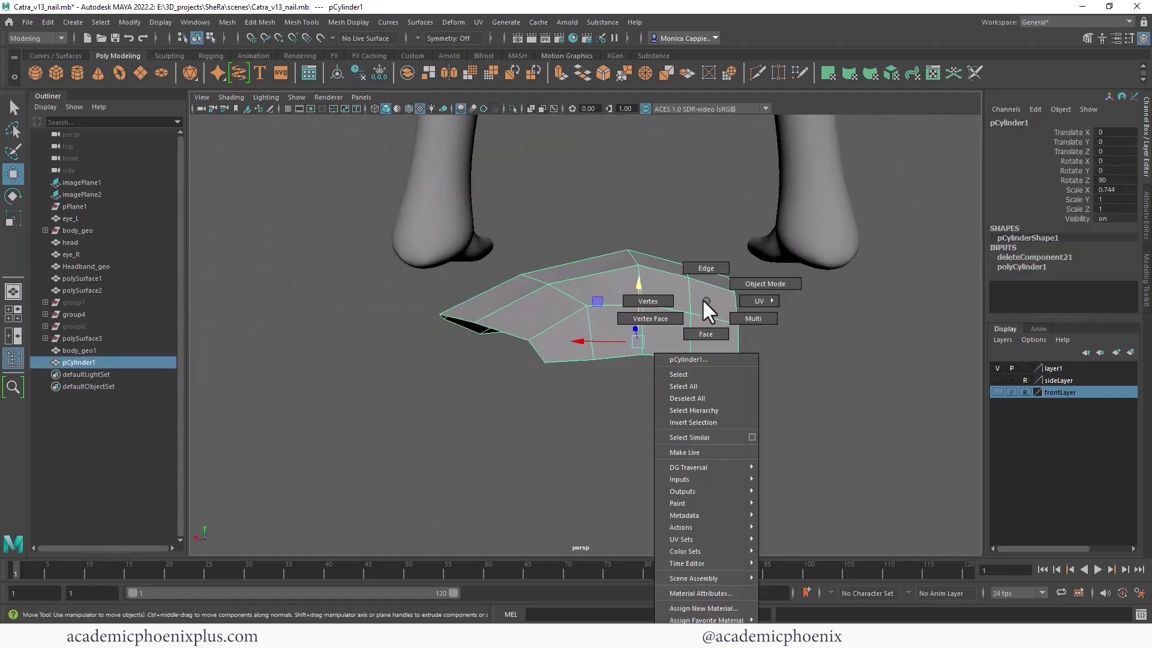
right_drag(701, 297, 684, 321)
drag(406, 231, 828, 372)
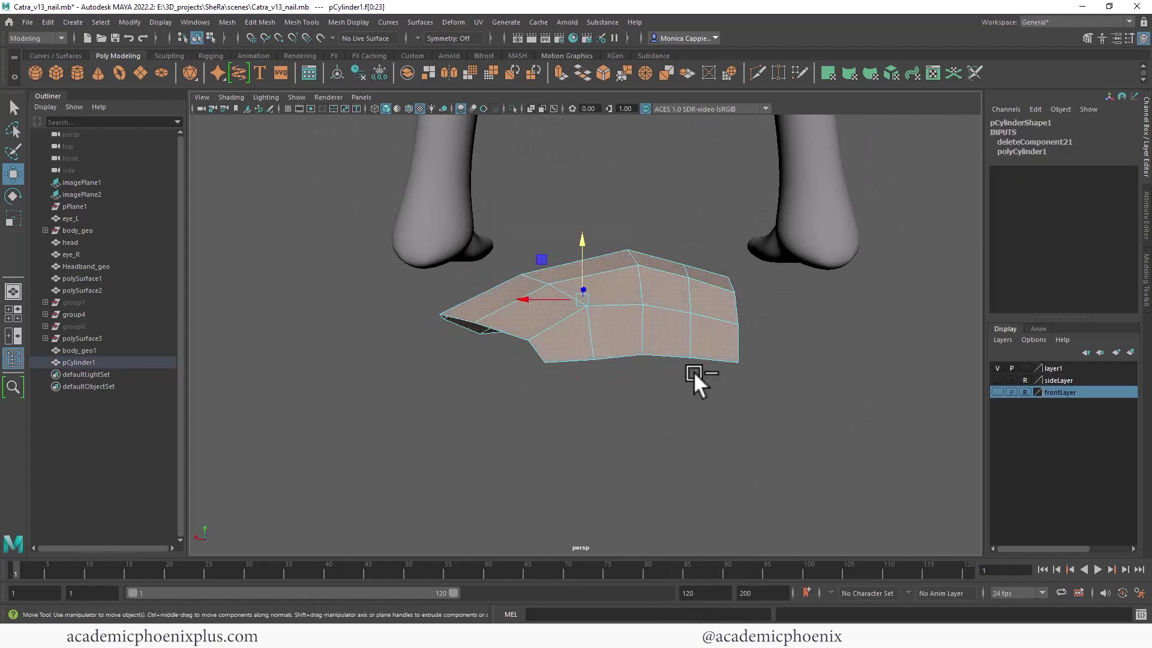
key(ctrl+e)
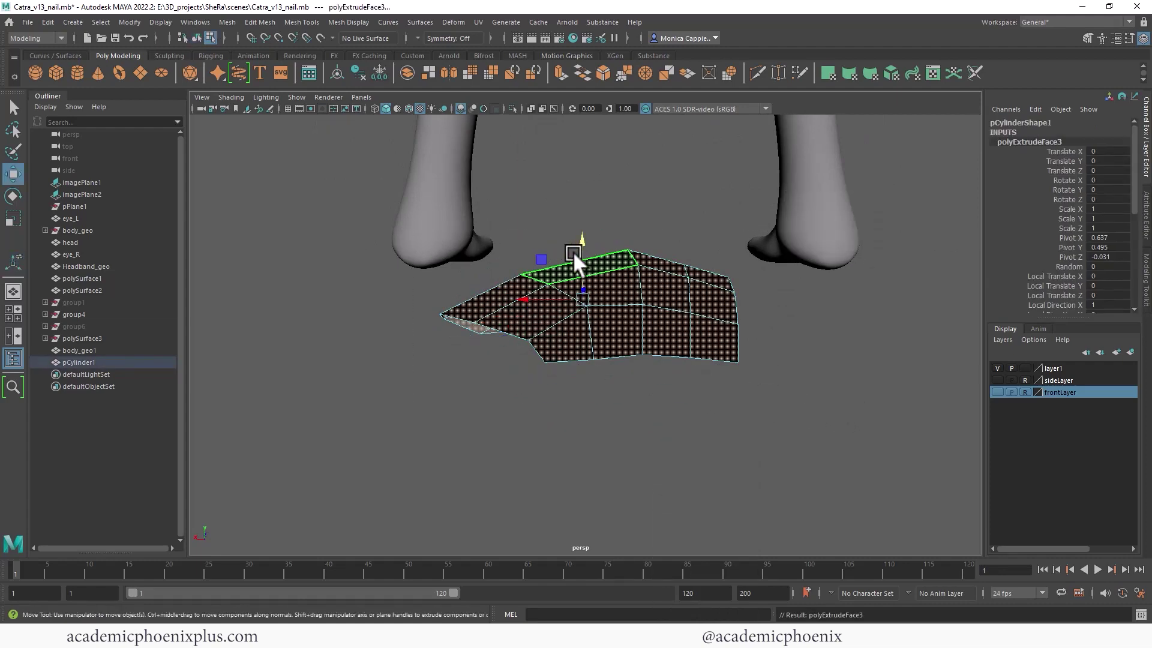
drag(581, 240, 552, 292)
Pull the middle vertices of the nail's base edge outward with soft selection to round the base, and return to object mode
right_drag(524, 299, 449, 286)
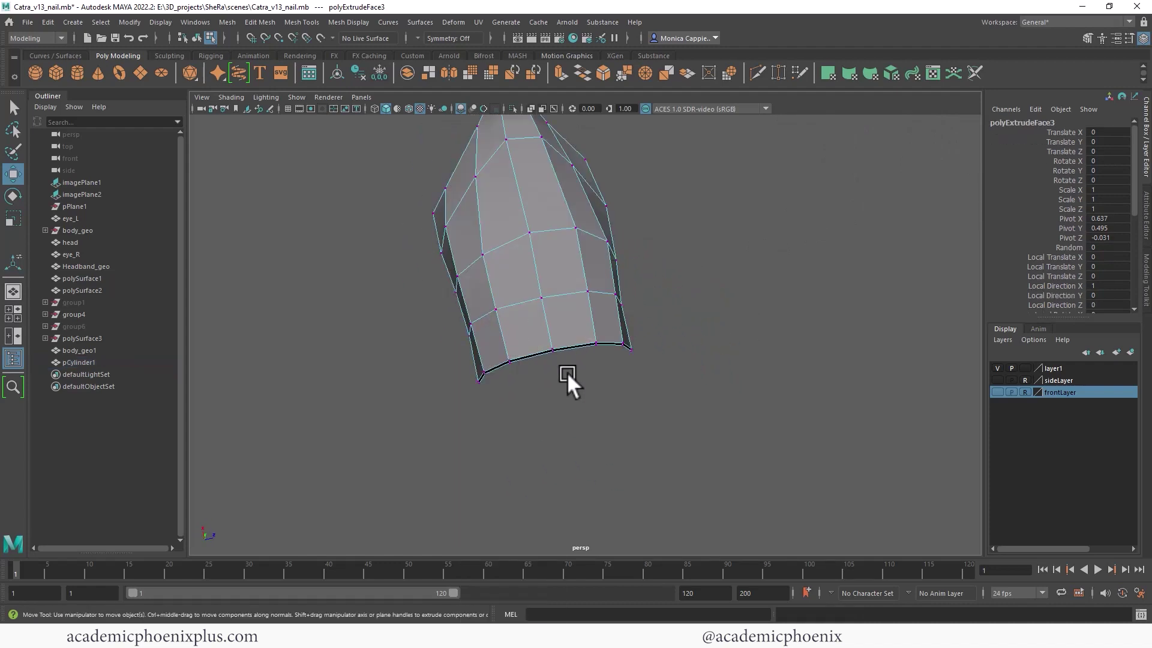
drag(564, 374, 529, 332)
key(b)
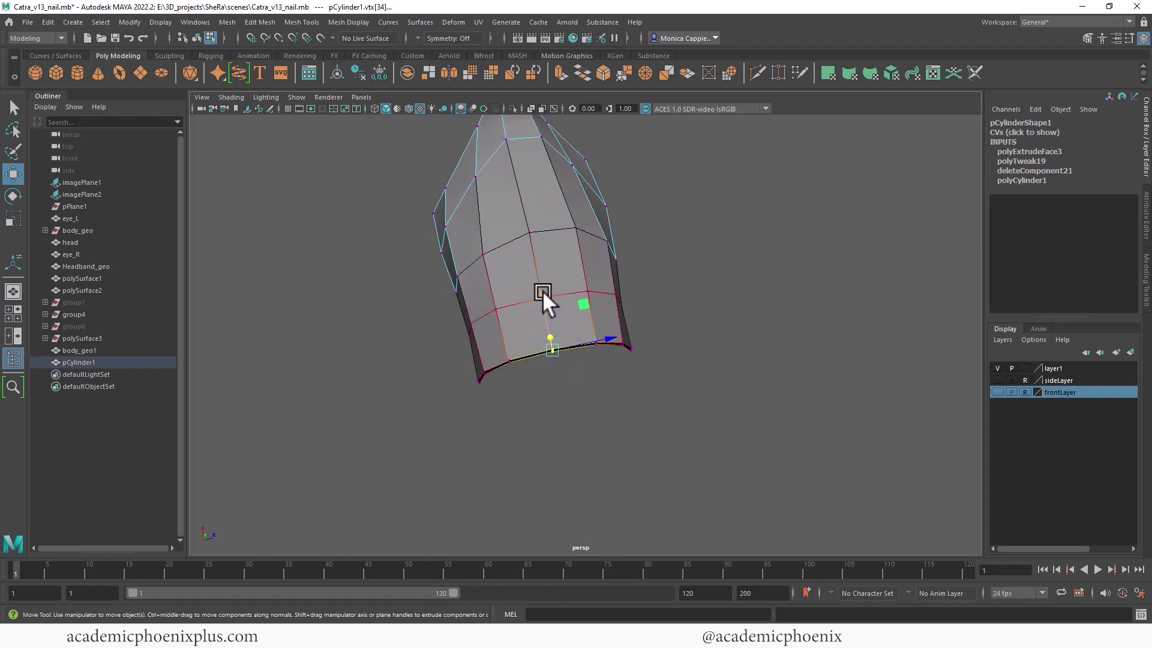
middle_drag(542, 291, 556, 339)
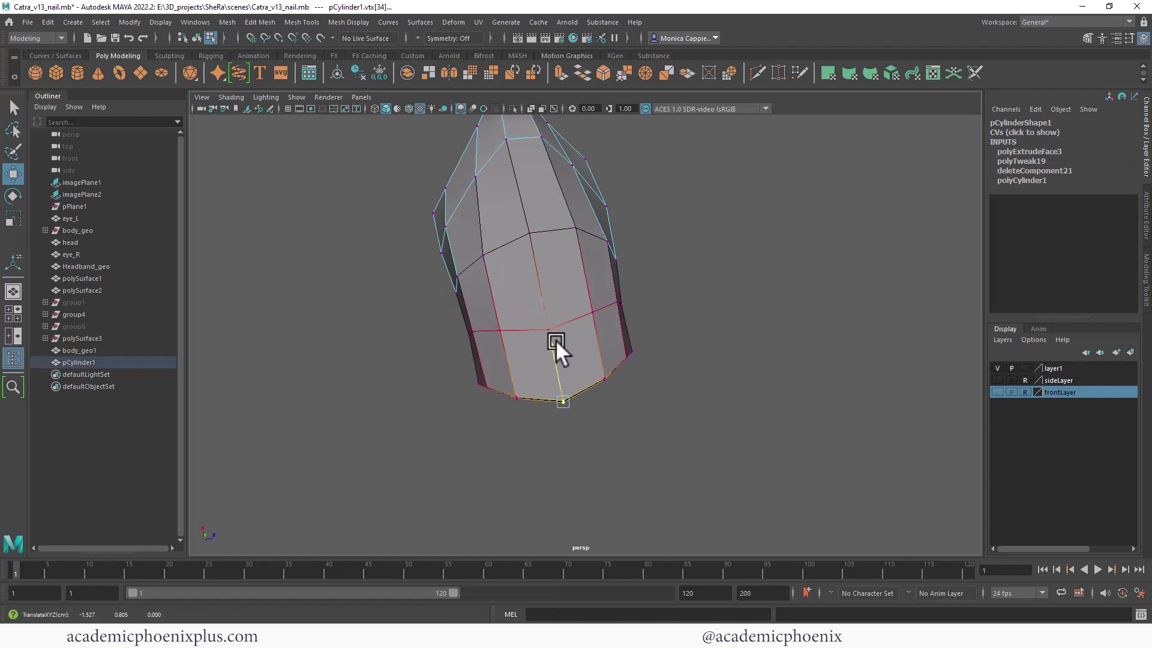
right_drag(581, 304, 639, 273)
alt+drag(642, 288, 627, 314)
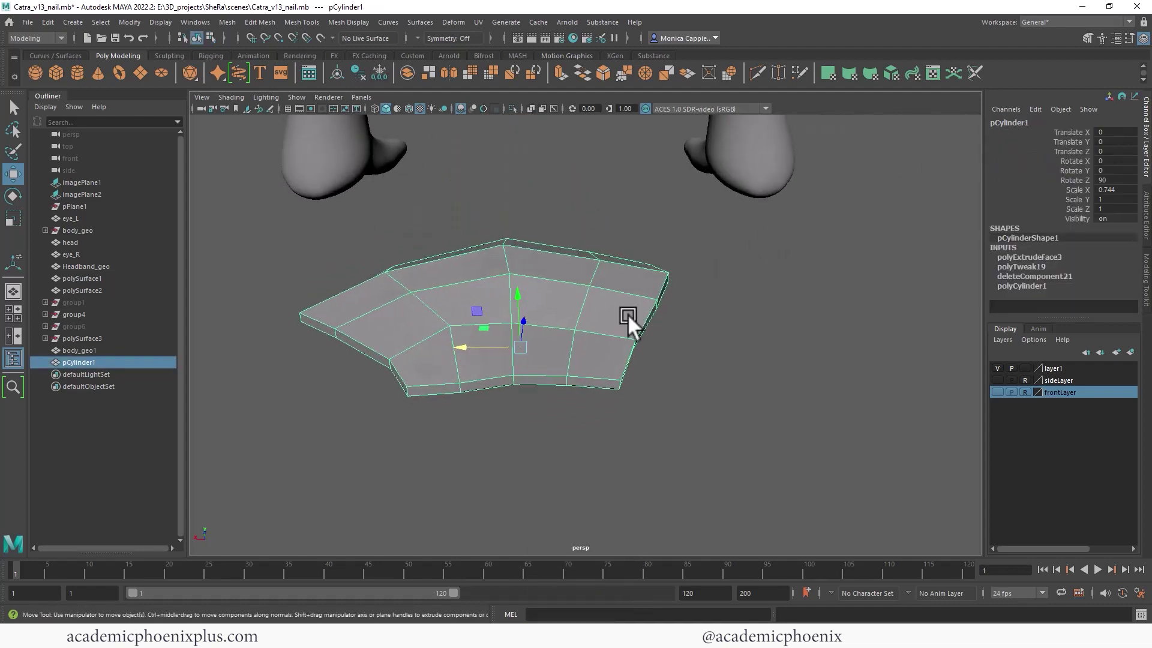
Examine the nail in smooth preview from several angles and return to the unsmoothed display
key(3)
click(765, 329)
alt+drag(766, 331, 551, 308)
click(595, 342)
key(1)
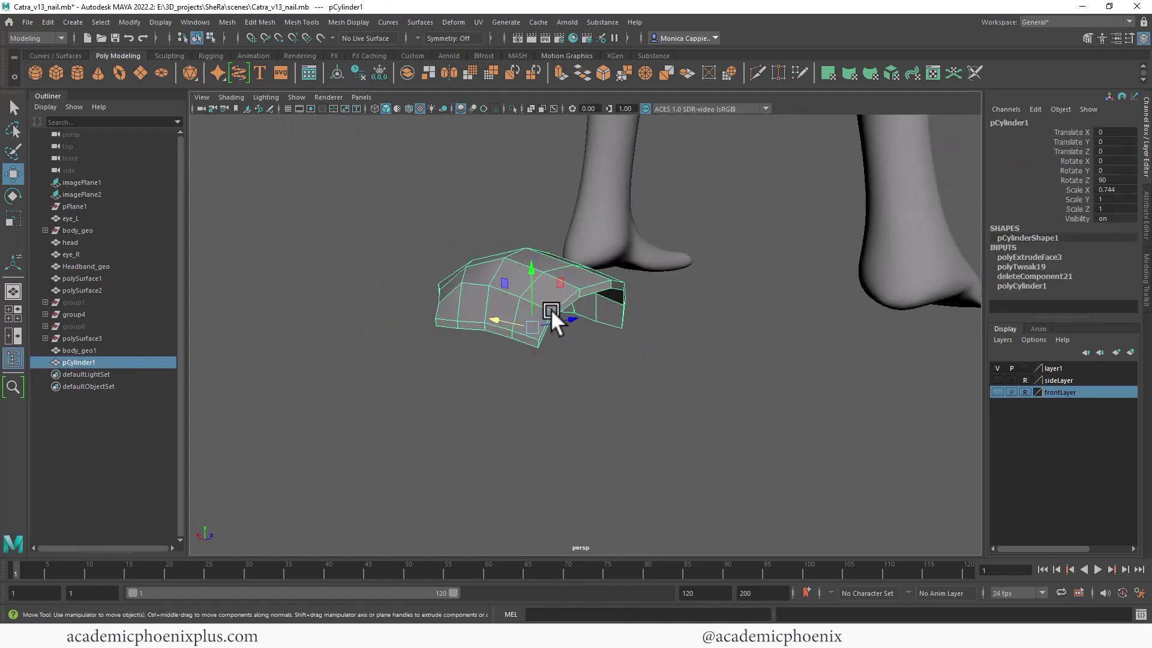
Move the lower corner vertices at the nail's base upward to round the corner, and return to object mode
right_drag(547, 313, 560, 327)
alt+drag(560, 326, 629, 337)
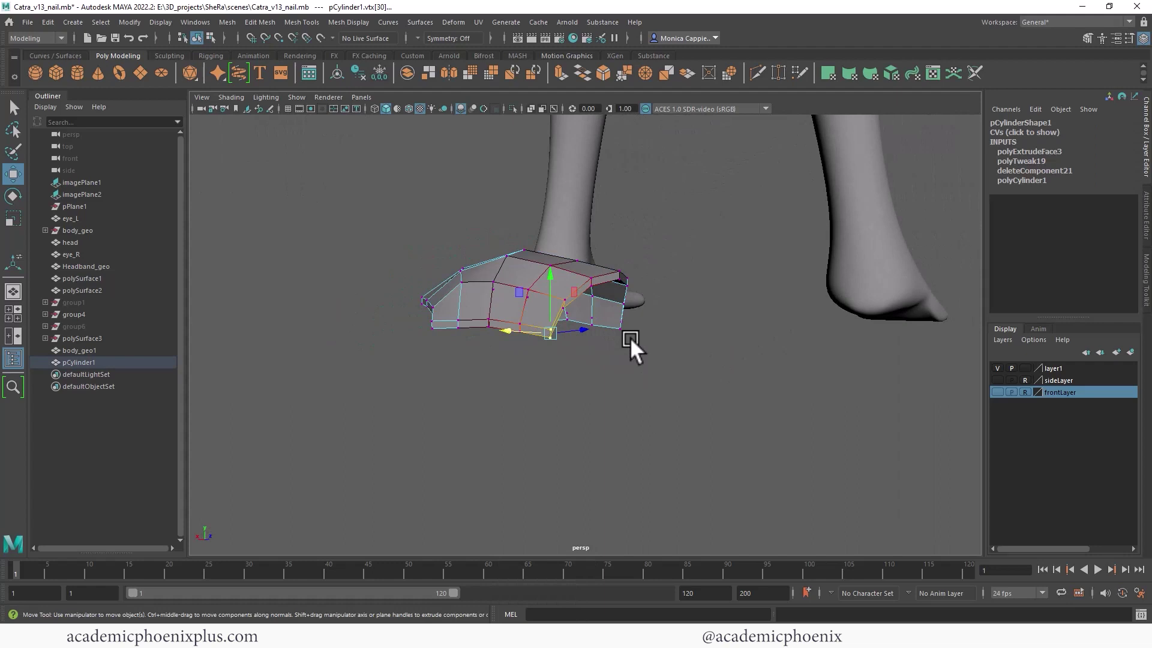
drag(592, 282, 541, 309)
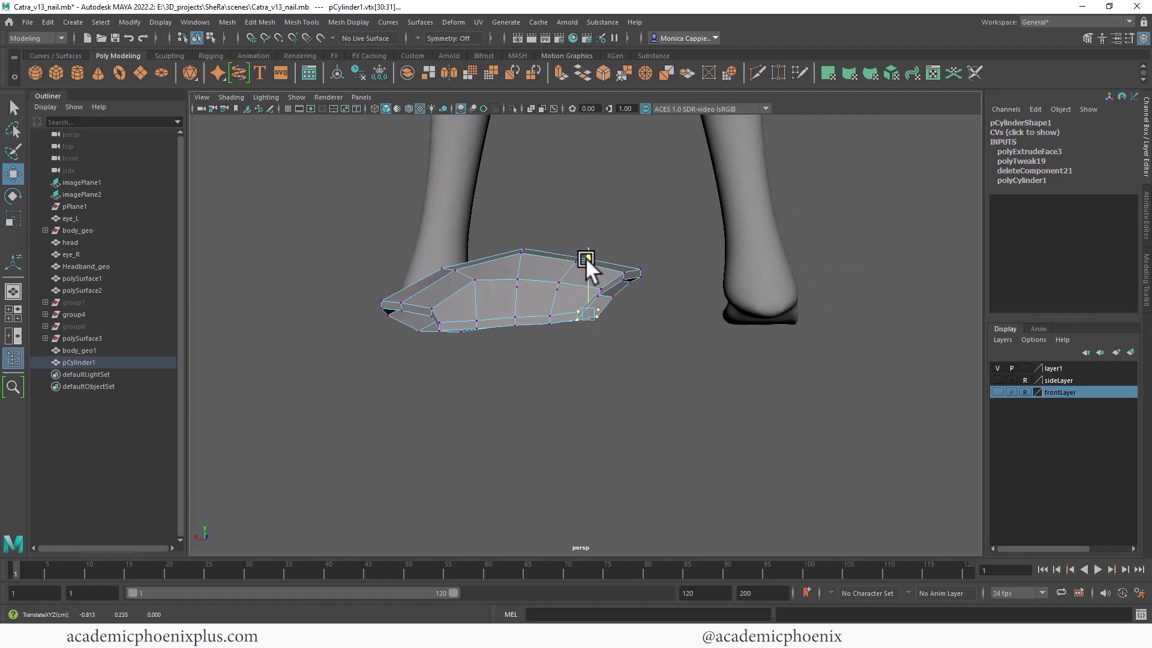
right_drag(565, 288, 623, 277)
Reposition the nail's pivot point to the upper edge of its base
alt+drag(623, 277, 600, 344)
key(d)
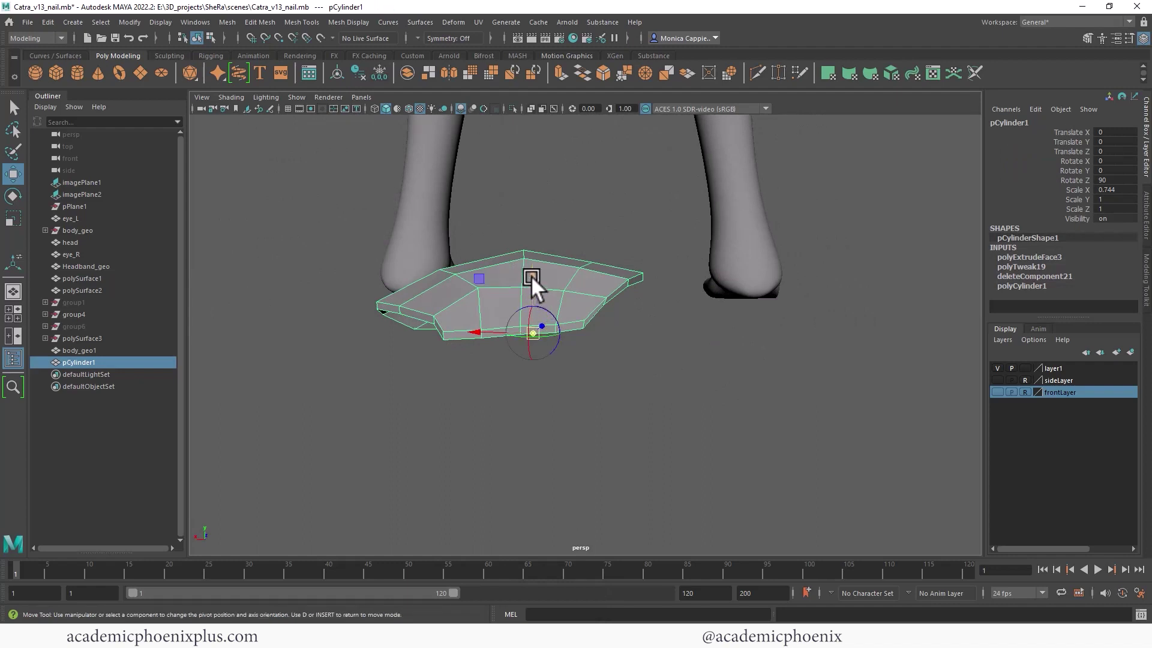
drag(531, 277, 531, 209)
drag(480, 263, 571, 263)
drag(616, 208, 616, 214)
key(d)
Snap the nail by its pivot to a vertex at the tip of the middle finger
alt+right_drag(639, 238, 500, 238)
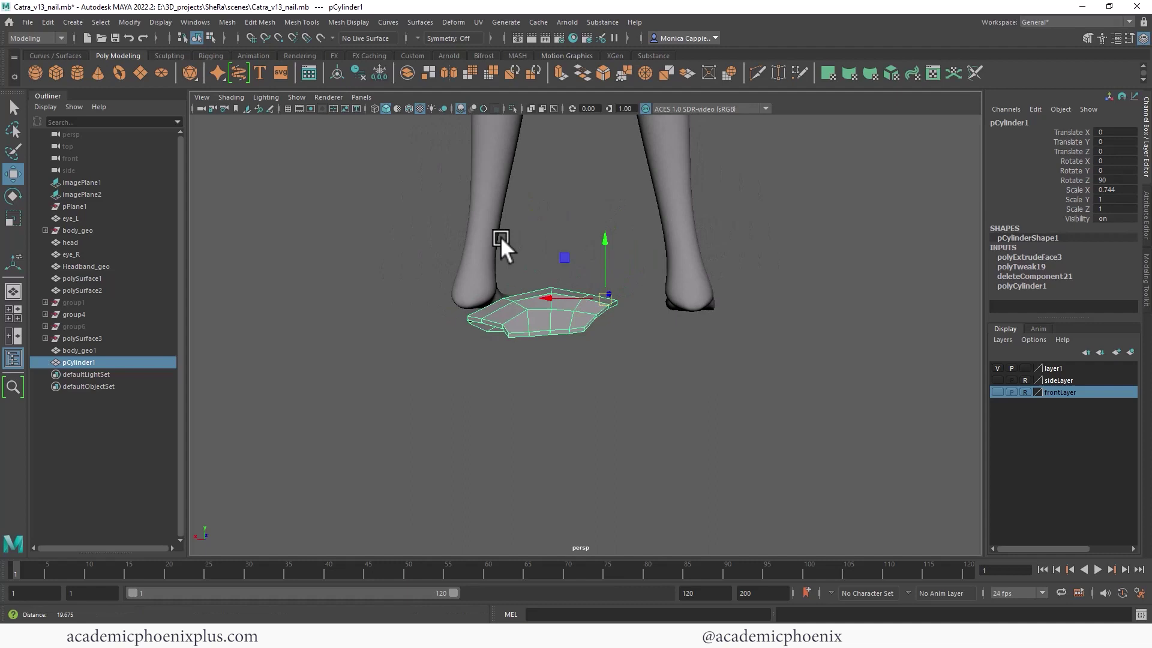
alt+drag(500, 236, 595, 235)
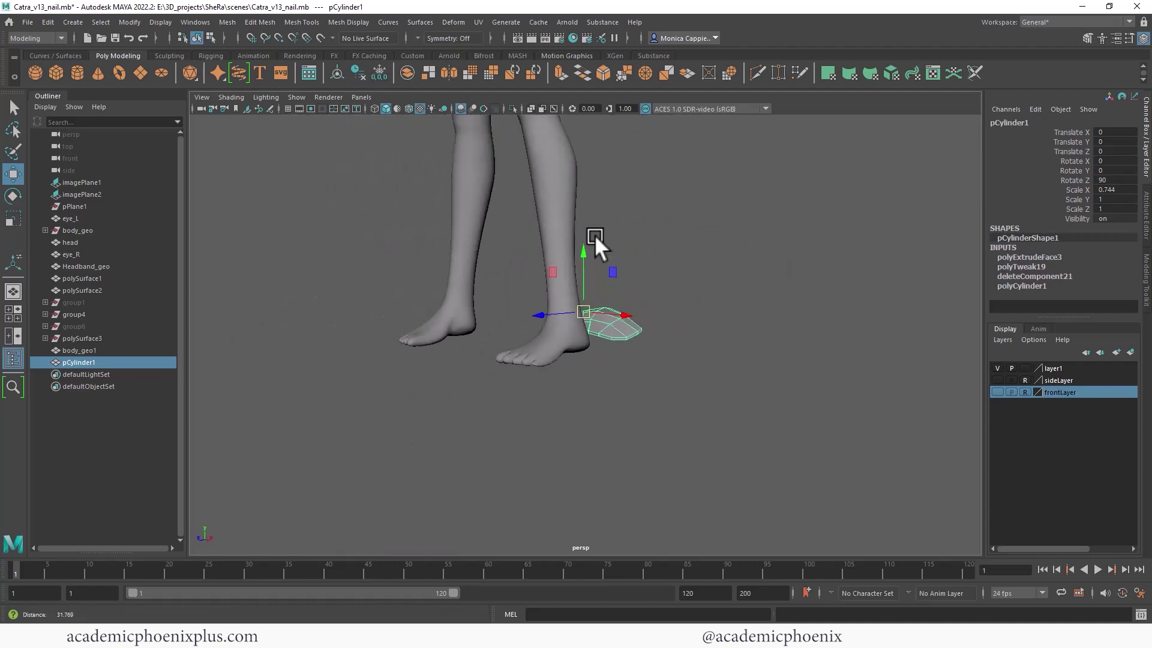
alt+right_drag(595, 235, 480, 243)
alt+drag(480, 243, 588, 262)
alt+right_drag(588, 262, 829, 332)
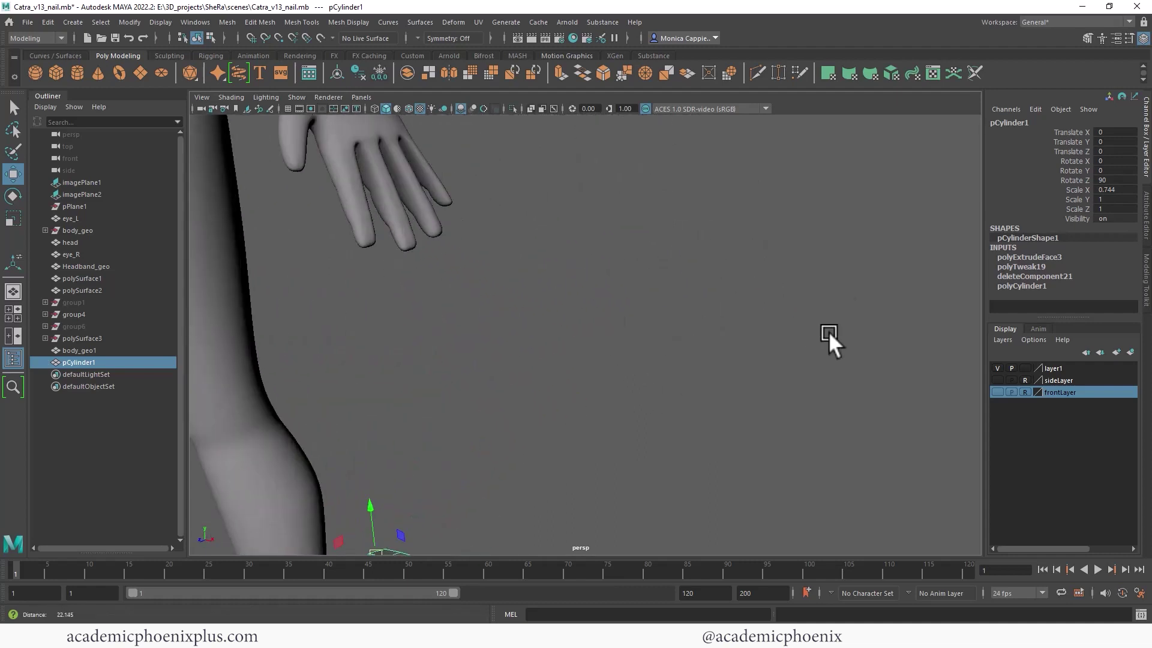
alt+middle_drag(540, 291, 607, 297)
alt+right_drag(607, 297, 671, 321)
alt+middle_drag(690, 174, 624, 312)
key(v)
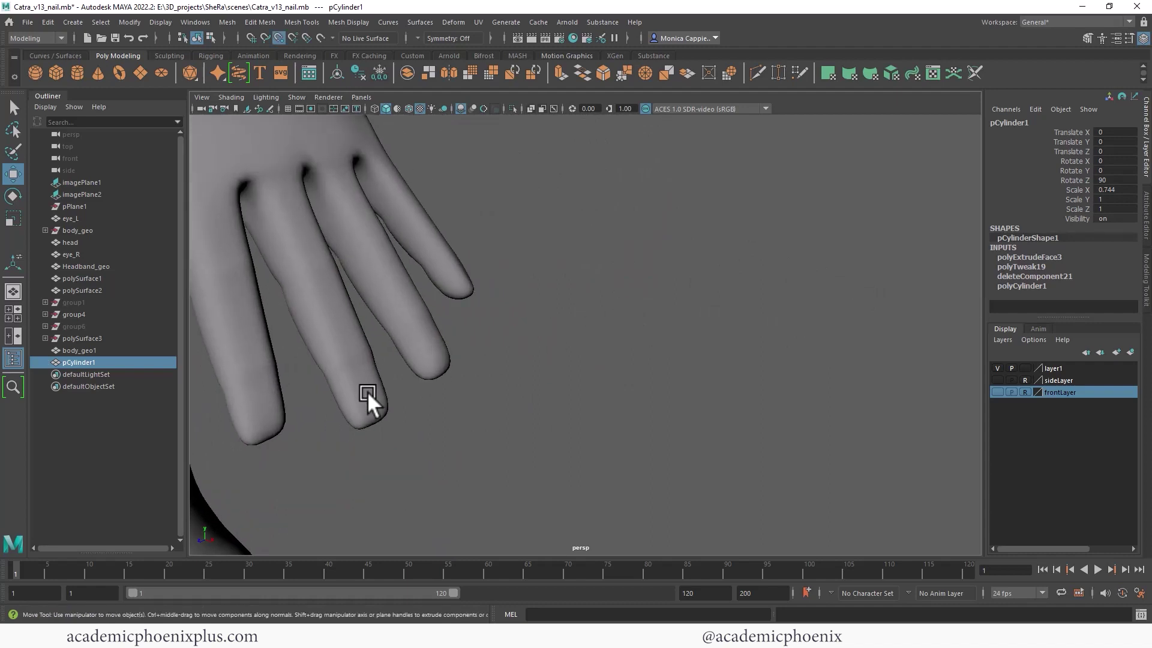
middle_click(367, 393)
Scale the nail down to 0.158, 0.213 and 0.213 in X, Y and Z, and rotate it to point along the middle finger
alt+right_drag(432, 373, 362, 319)
alt+middle_drag(361, 319, 339, 316)
key(r)
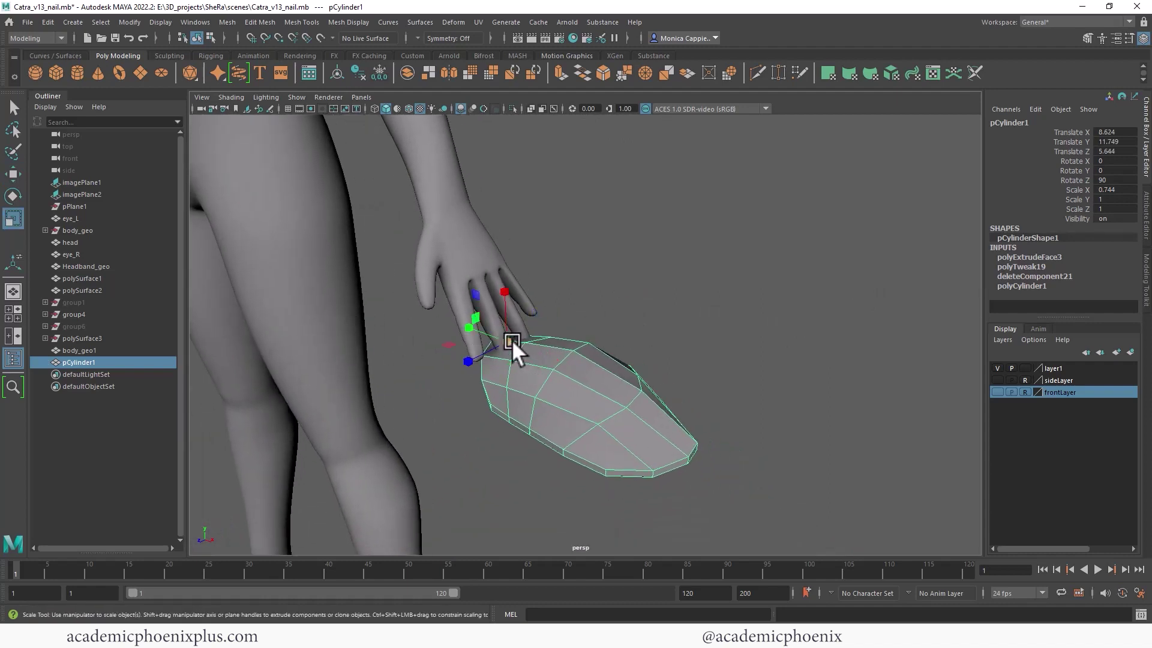
drag(513, 340, 346, 334)
key(e)
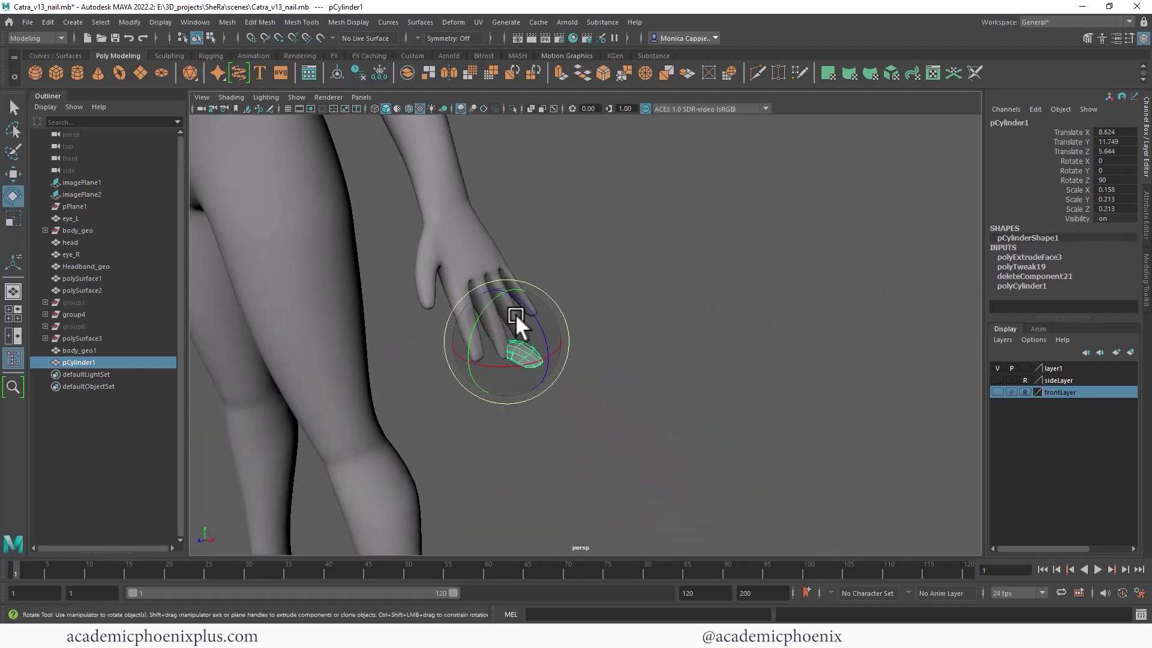
mouse_move(515, 314)
mouse_down()
mouse_move(534, 349)
mouse_move(506, 334)
mouse_move(527, 324)
mouse_up()
Shift the nail onto the middle fingertip and scale it to 0.099 in X and 0.133 in Y and Z
key(w)
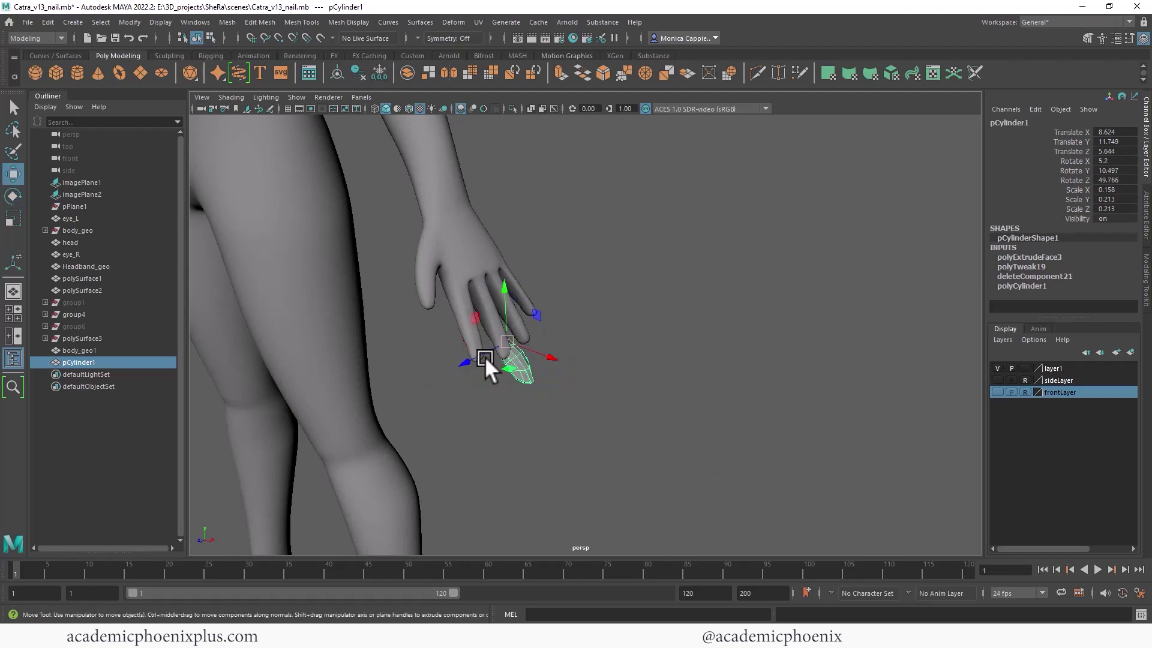
drag(466, 362, 459, 364)
drag(501, 292, 502, 285)
drag(541, 352, 491, 346)
key(r)
key(w)
drag(500, 288, 500, 291)
Check the nail's placement against the hand's wireframe and display the nail in smooth preview
alt+right_drag(533, 322, 705, 323)
click(431, 329)
alt+middle_drag(453, 358, 527, 313)
alt+middle_drag(626, 299, 589, 327)
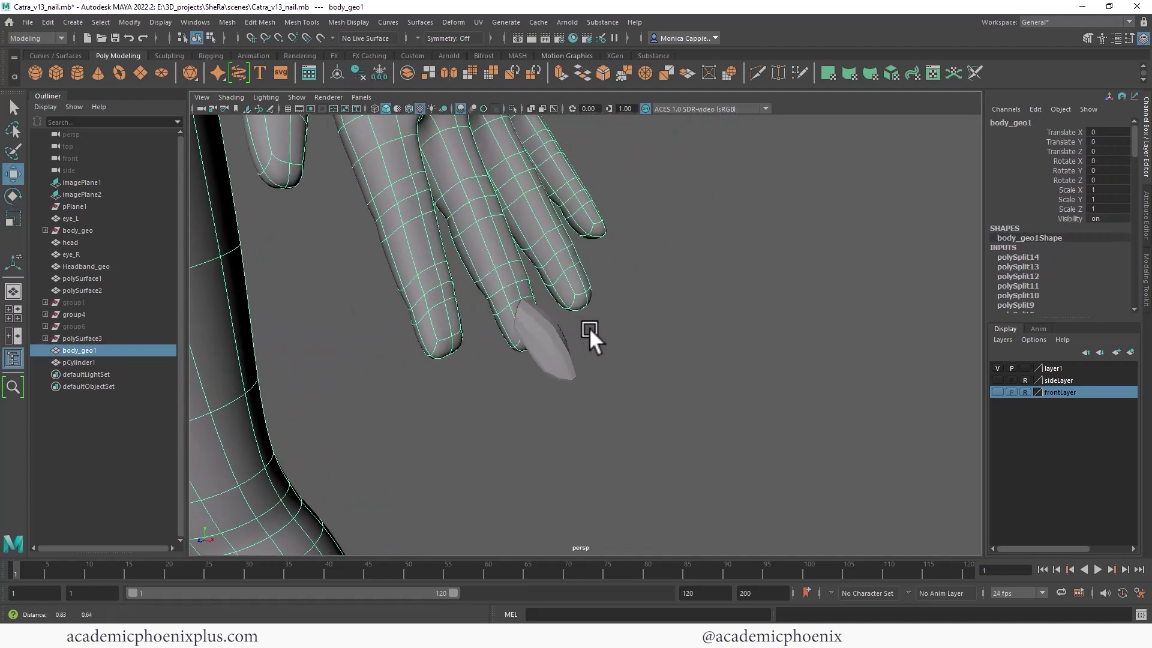
alt+right_drag(589, 328, 493, 355)
click(512, 354)
key(3)
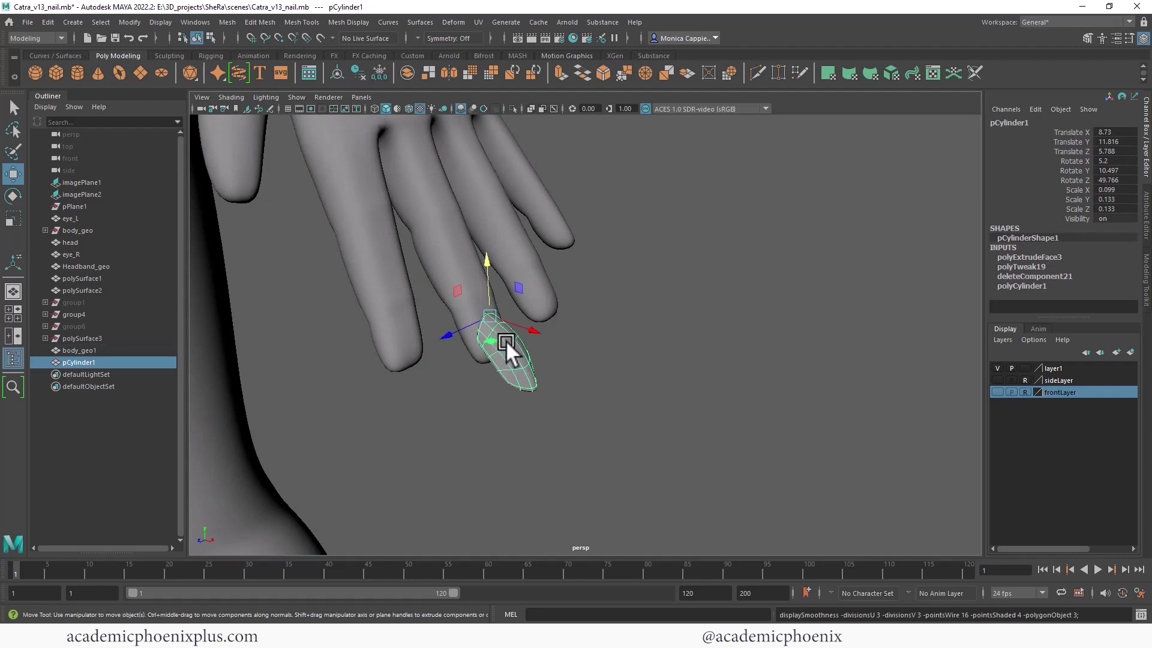
Rotate the nail to follow the middle finger's slope, with Rotate Z about 27.2, and lower it to Translate Y 11.788
key(e)
drag(502, 326, 535, 290)
alt+right_drag(535, 289, 638, 293)
alt+drag(638, 292, 539, 211)
key(w)
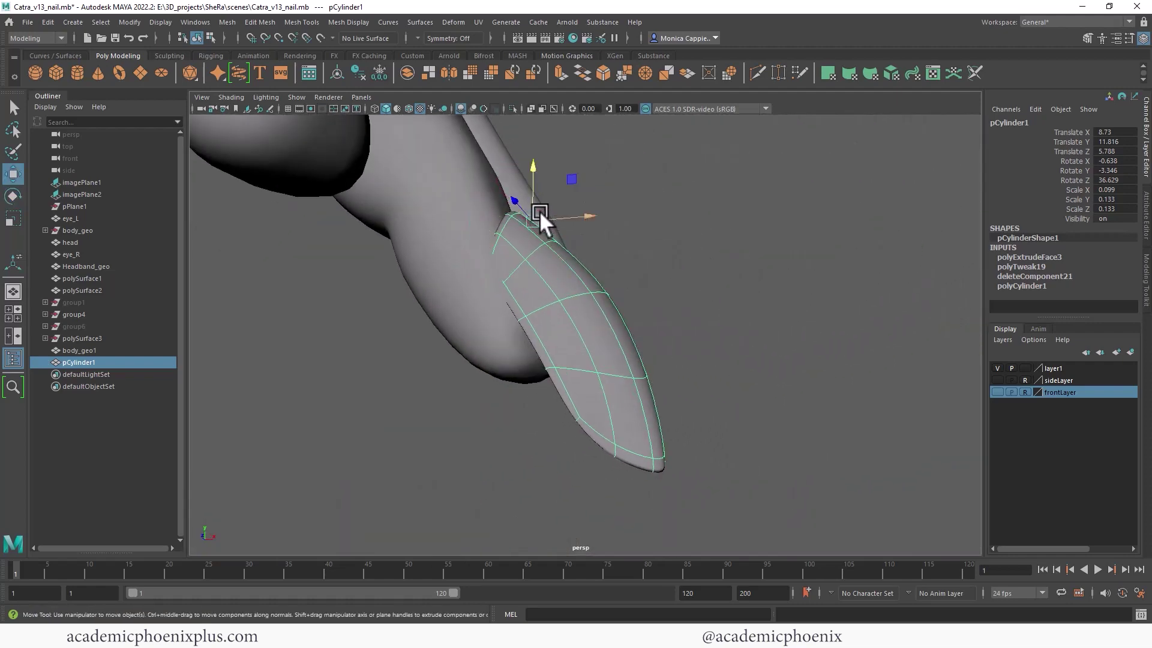
drag(535, 171, 518, 186)
key(e)
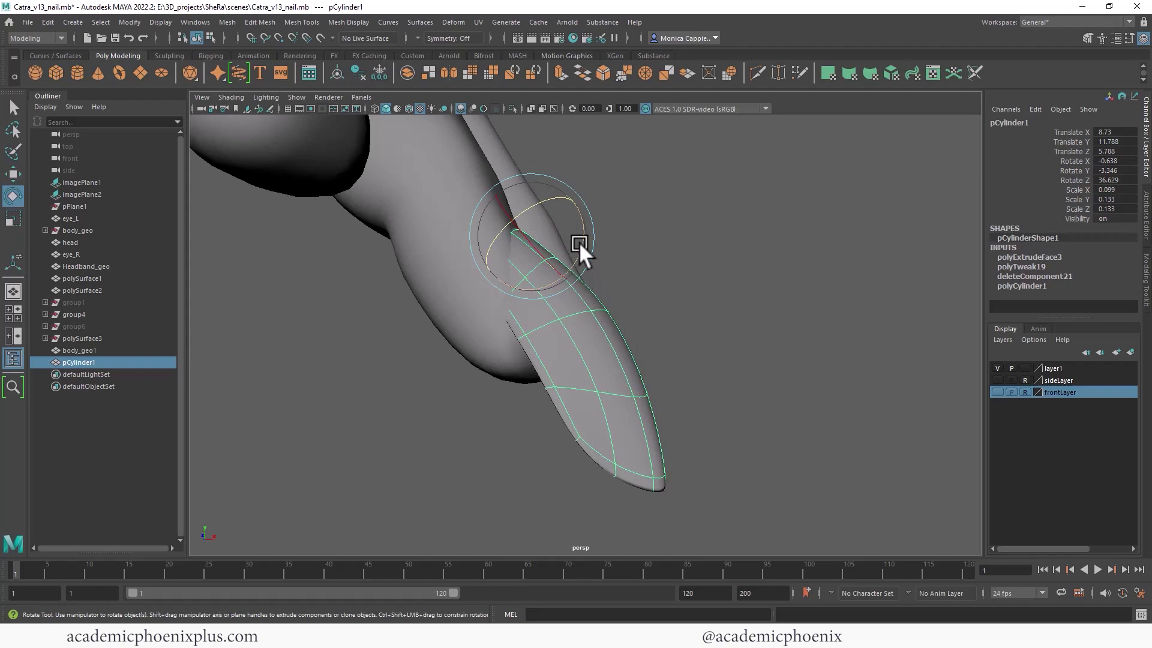
drag(578, 242, 577, 246)
alt+drag(658, 252, 560, 311)
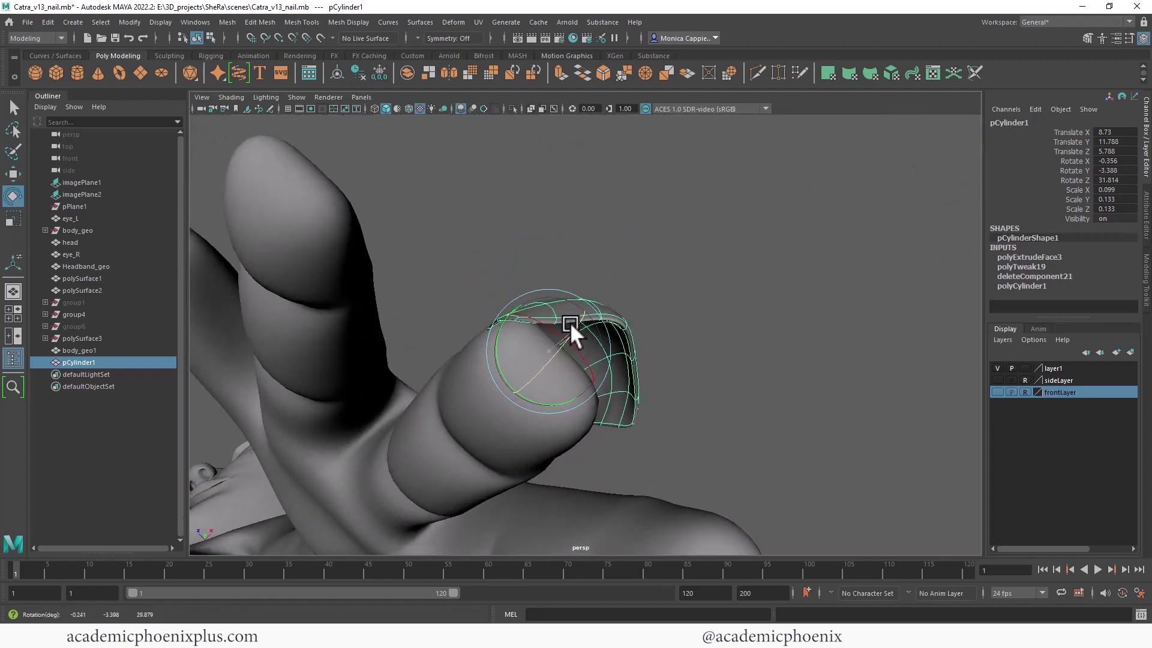
click(715, 280)
alt+drag(715, 279, 630, 322)
alt+right_drag(630, 322, 599, 373)
click(585, 363)
right_click(588, 365)
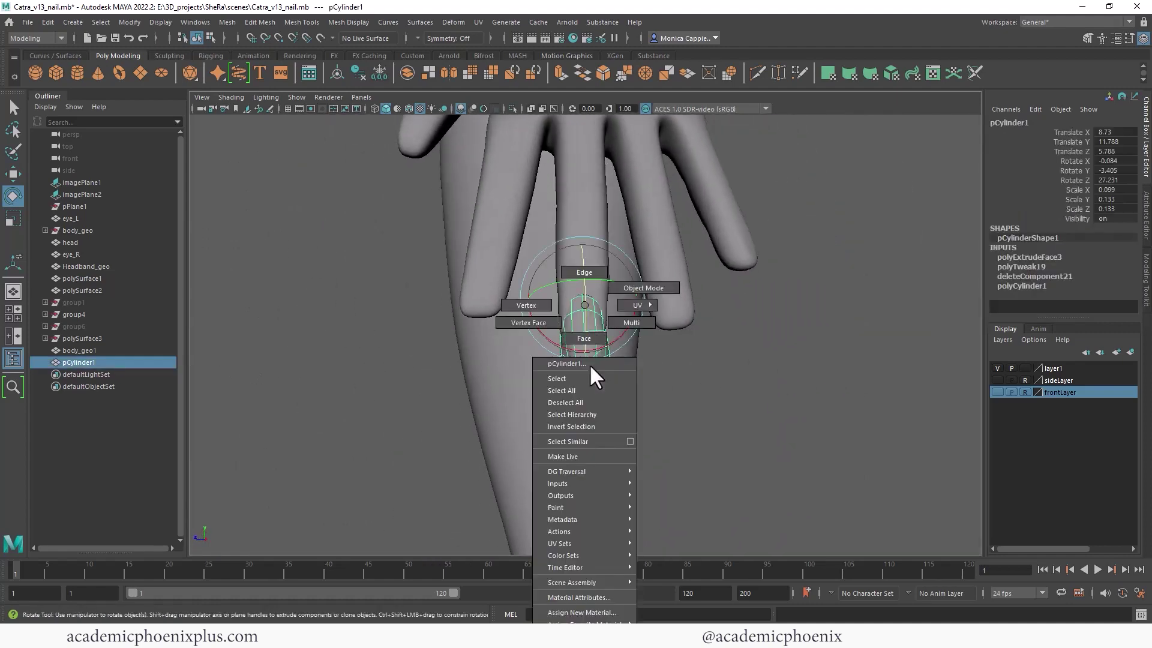
click(496, 317)
click(598, 380)
key(w)
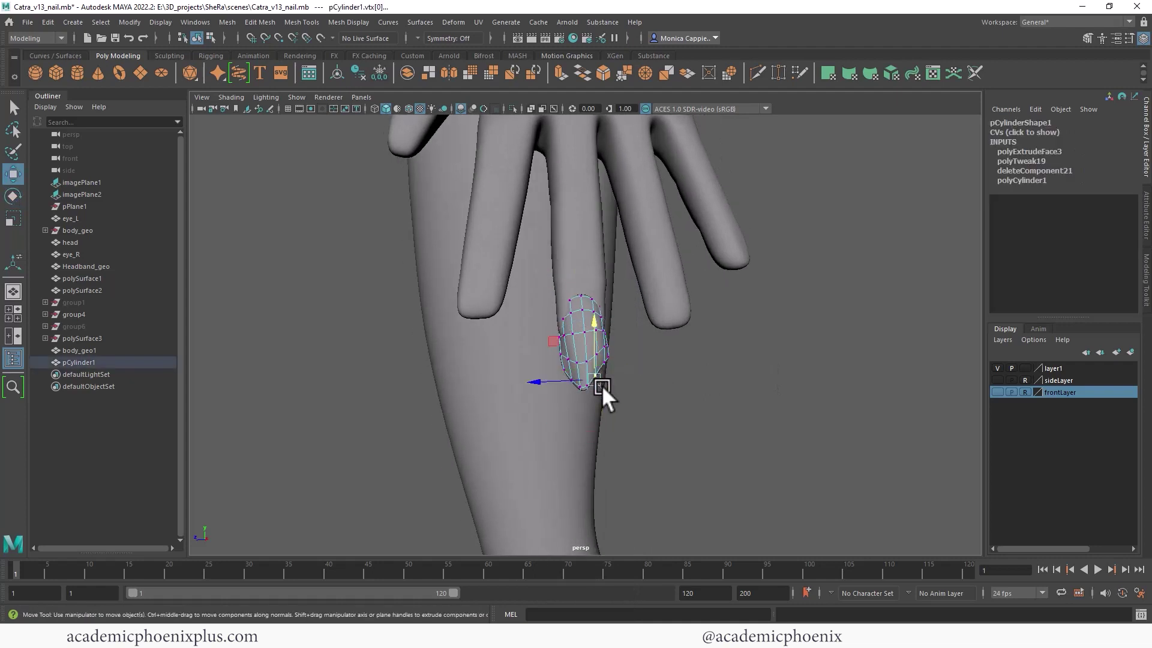
click(606, 363)
click(779, 341)
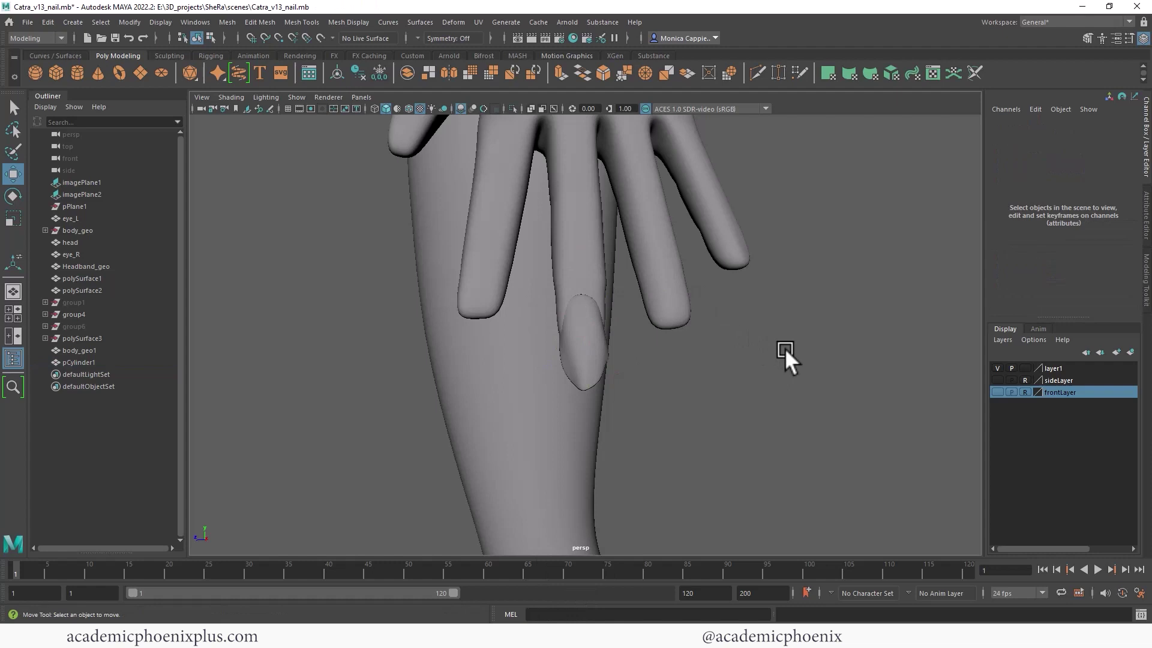
Narrow the nail to Scale Z 0.113 and lengthen it to Scale Y 0.142
alt+right_drag(784, 348, 582, 326)
alt+drag(581, 326, 542, 322)
click(586, 339)
key(r)
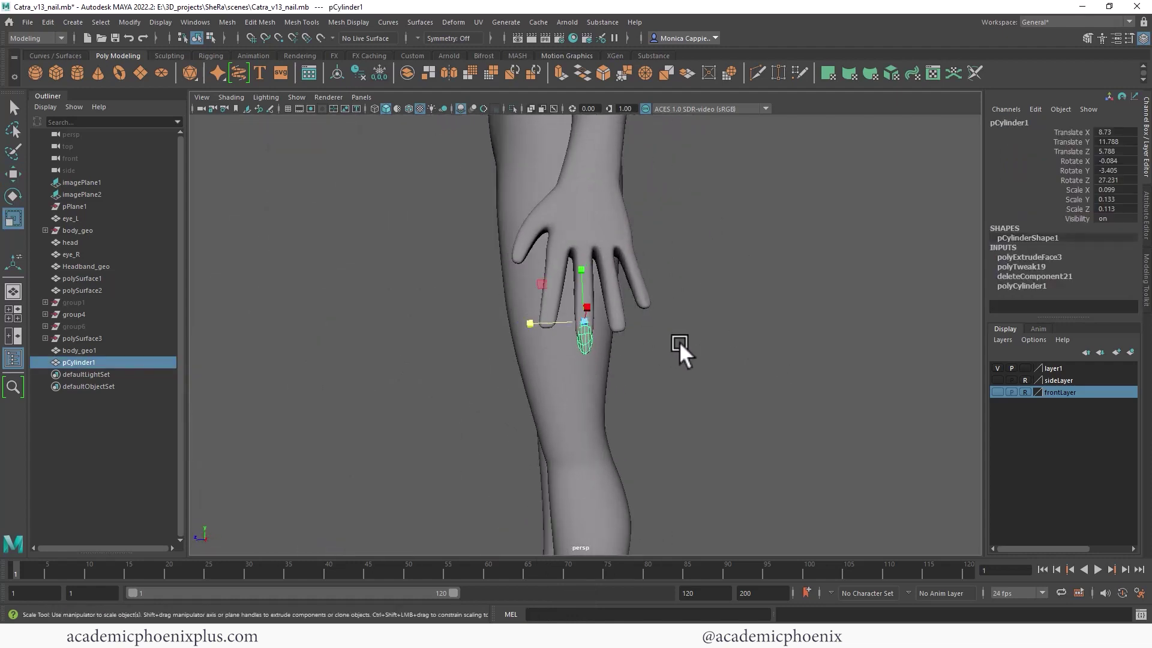
click(679, 342)
alt+drag(603, 352, 670, 355)
click(586, 342)
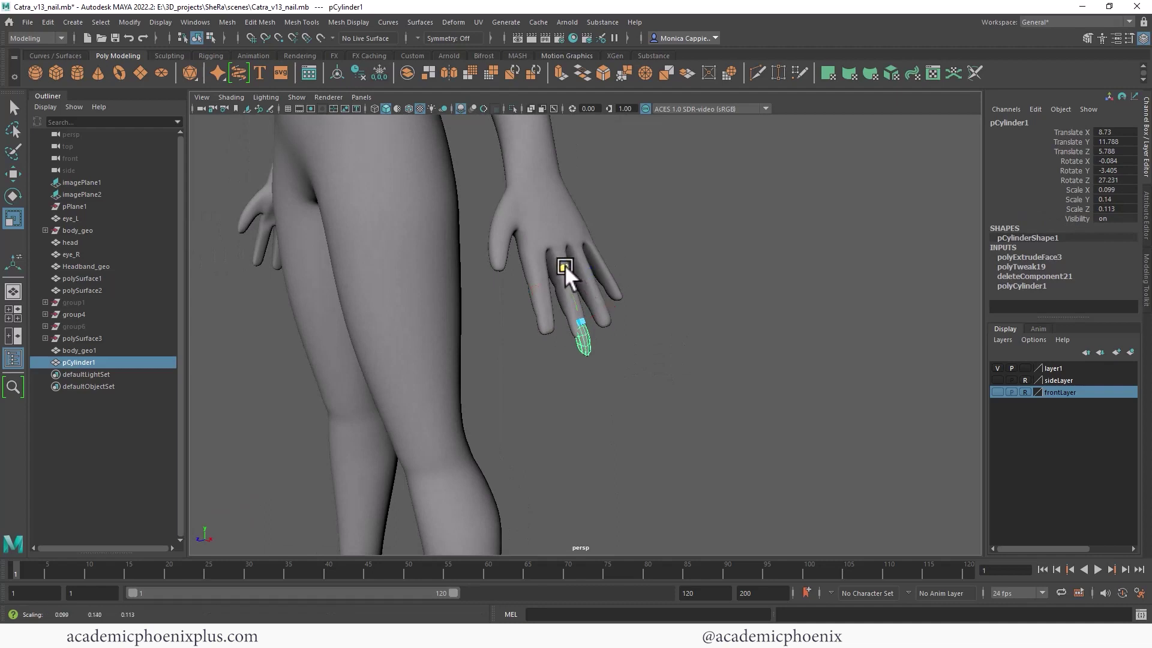
alt+drag(564, 264, 723, 275)
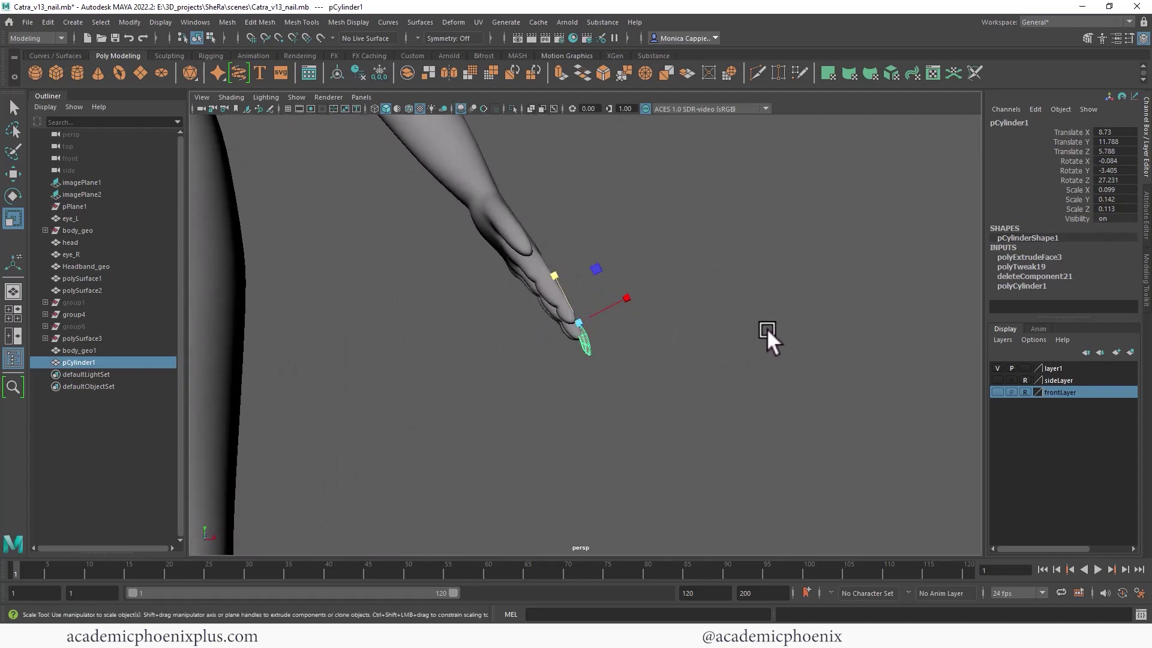
Make the sideLayer reference image visible behind the character and compare the nail with it
click(767, 329)
alt+right_drag(713, 320, 420, 289)
alt+drag(696, 324, 556, 355)
alt+right_drag(743, 348, 794, 343)
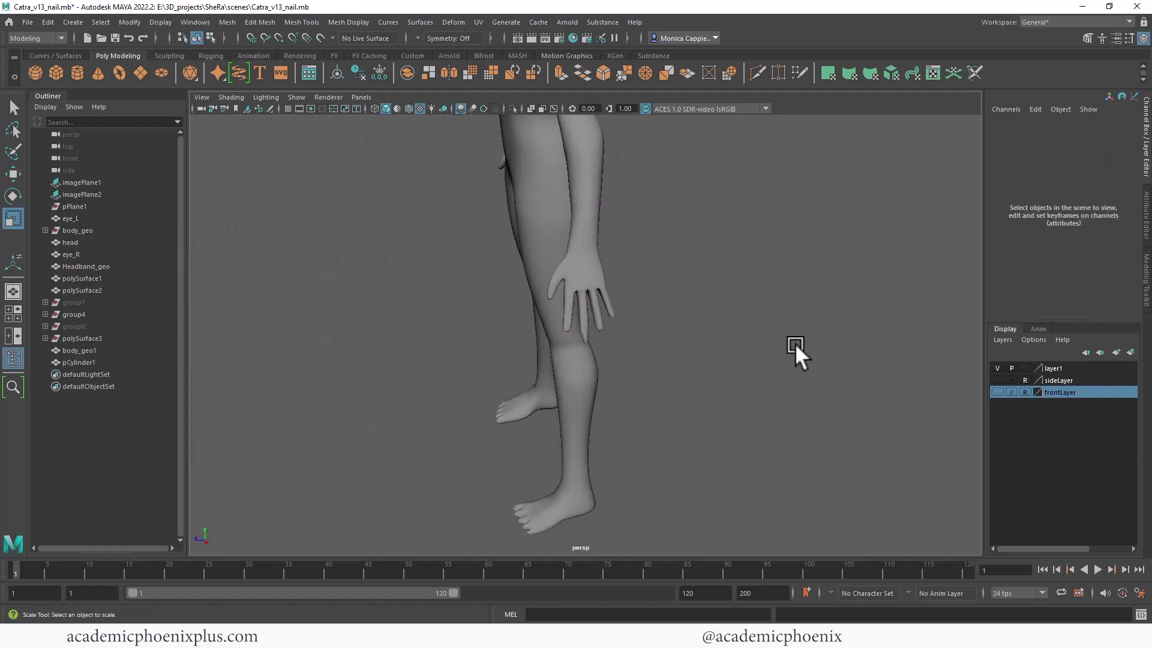
click(997, 380)
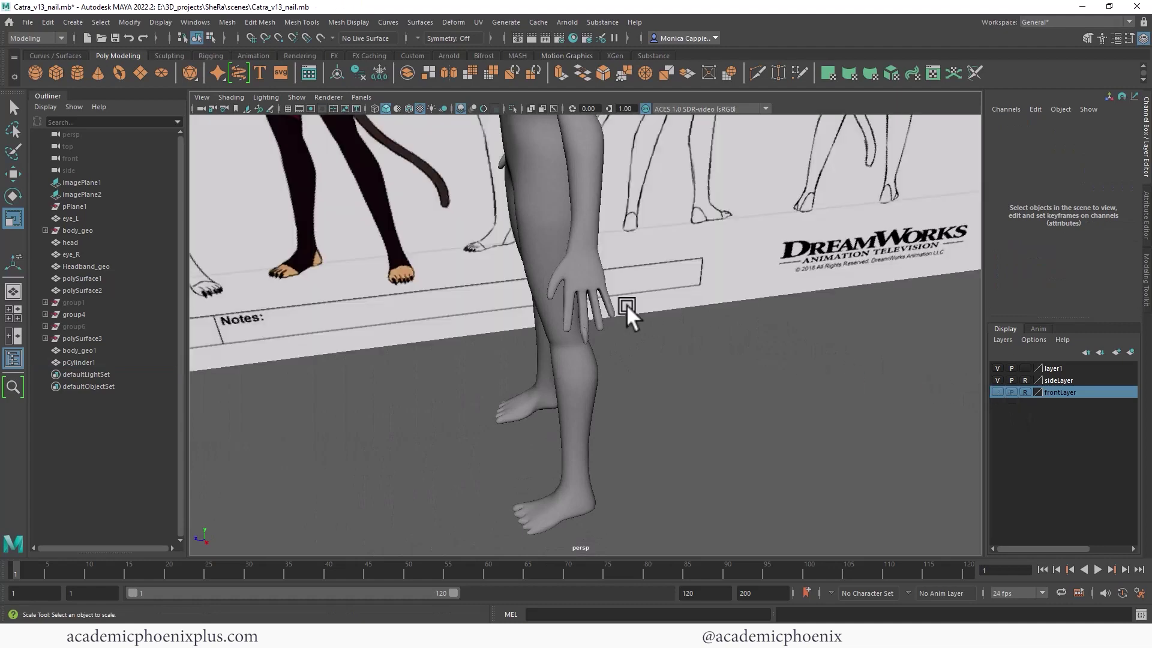
alt+drag(626, 304, 758, 279)
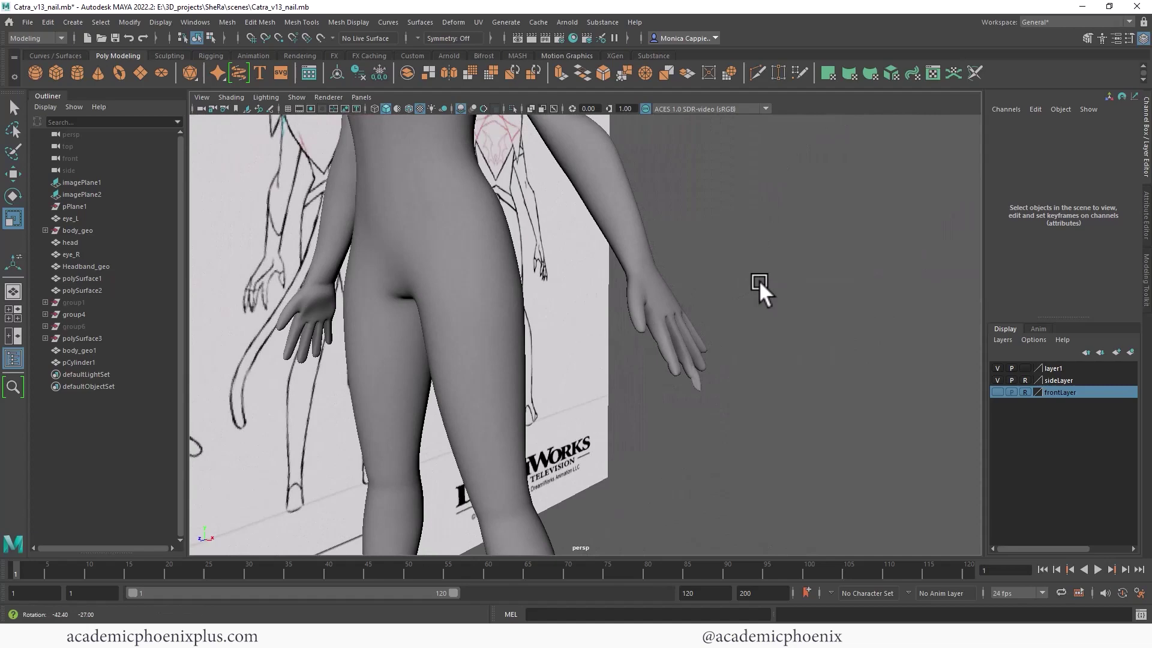
Move the nail's tip vertices inward toward the palm to curve its point, and return to object mode with smooth preview
alt+right_drag(758, 280, 797, 354)
alt+middle_drag(797, 354, 636, 276)
alt+right_drag(636, 275, 796, 306)
alt+drag(797, 306, 652, 331)
click(632, 321)
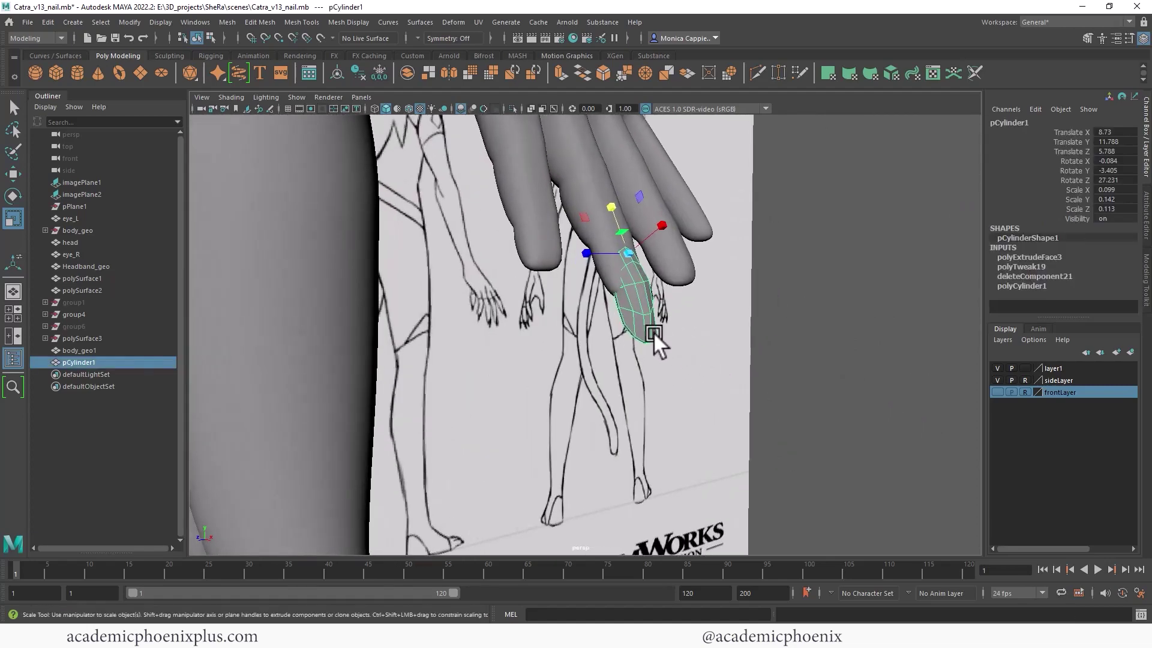
right_drag(653, 331, 685, 304)
alt+drag(685, 305, 657, 323)
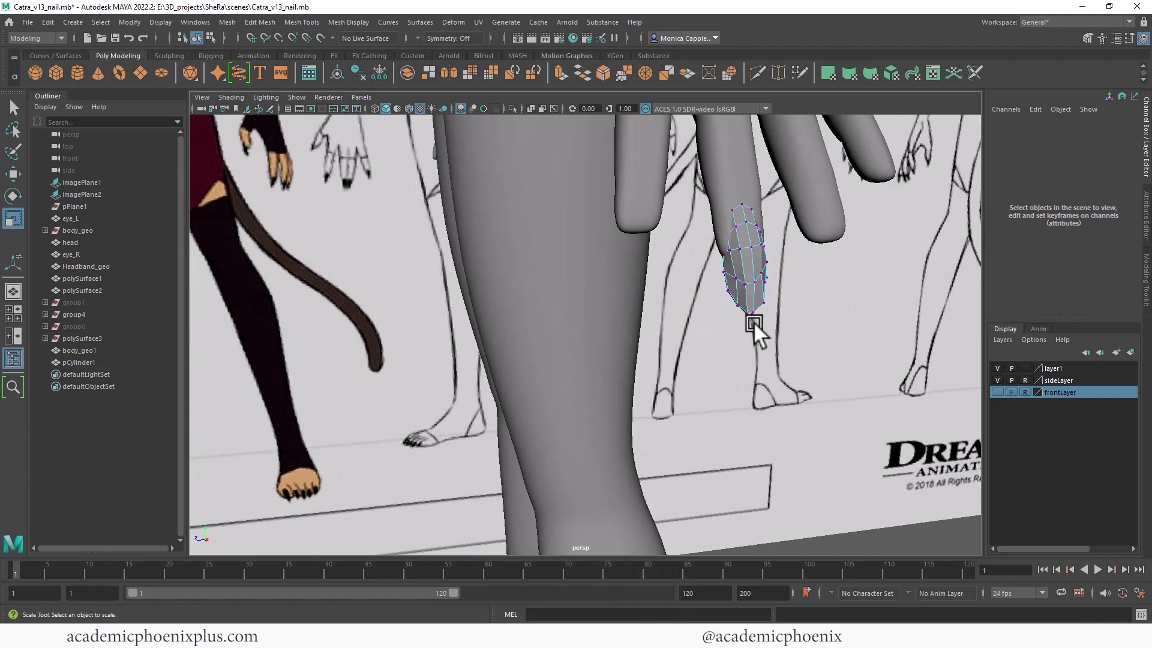
drag(754, 321, 735, 306)
key(w)
alt+drag(752, 268, 815, 293)
drag(632, 387, 622, 390)
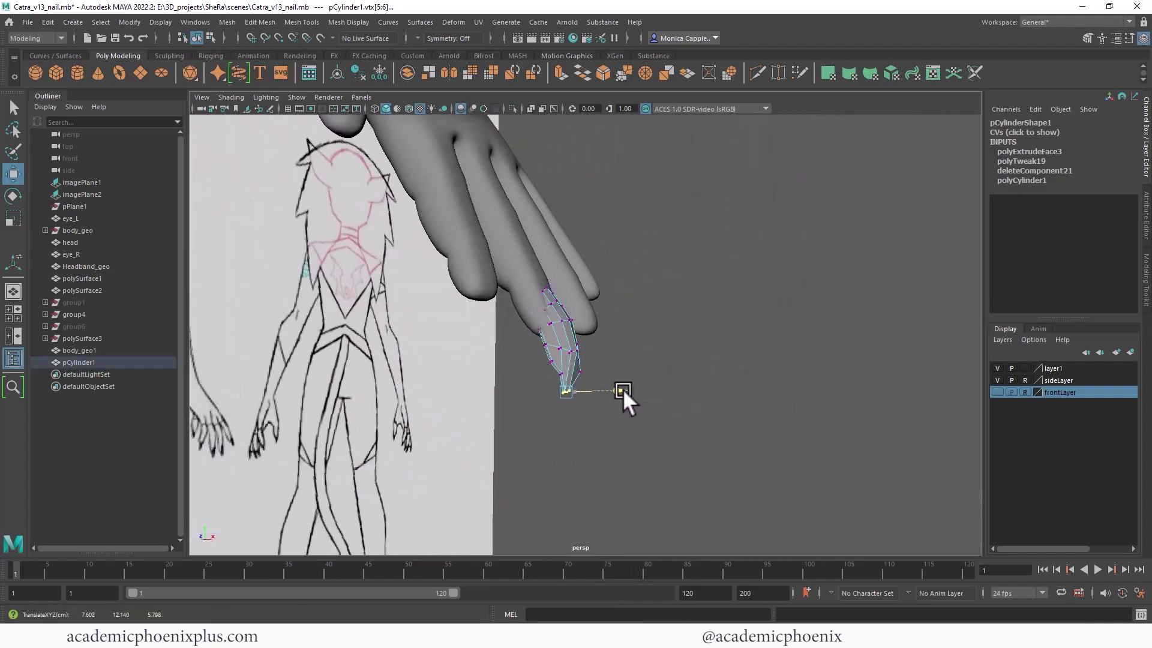
right_drag(590, 360, 690, 295)
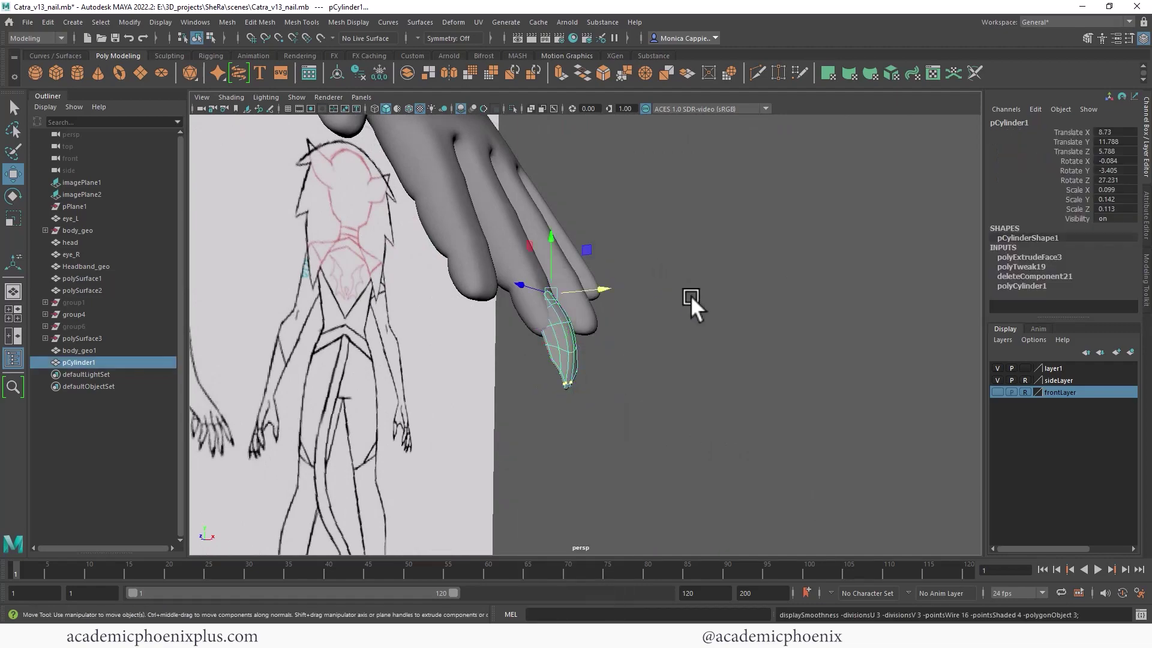
Duplicate the middle finger's nail, then position and rotate the copy to fit the tip of the ring finger
click(690, 295)
alt+drag(690, 295, 671, 330)
click(659, 326)
key(ctrl+d)
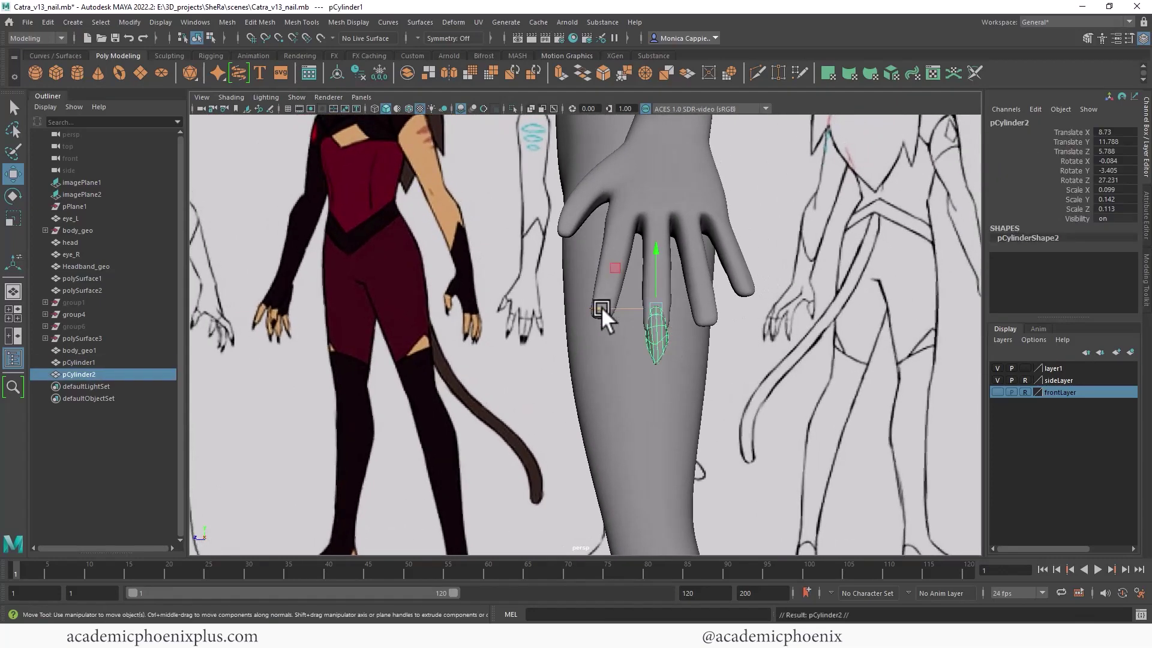
drag(595, 305, 712, 301)
key(e)
key(w)
drag(704, 256, 754, 255)
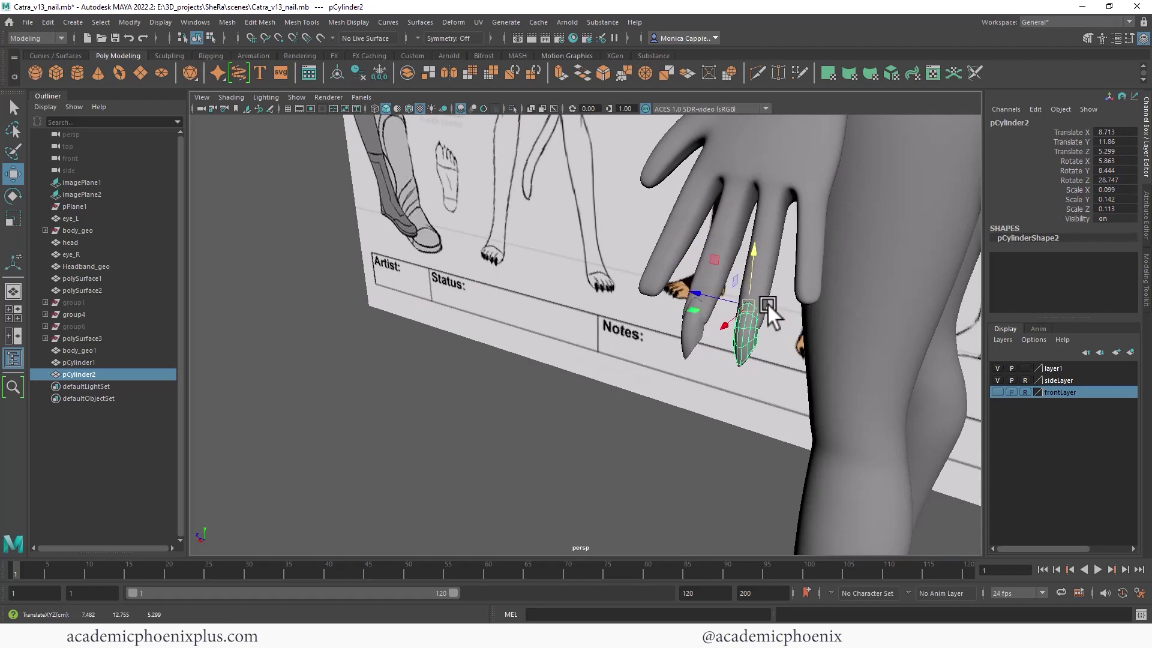
alt+drag(767, 303, 772, 279)
Duplicate the ring finger's nail, then position and rotate the copy to fit the tip of the little finger
key(ctrl+d)
key(v)
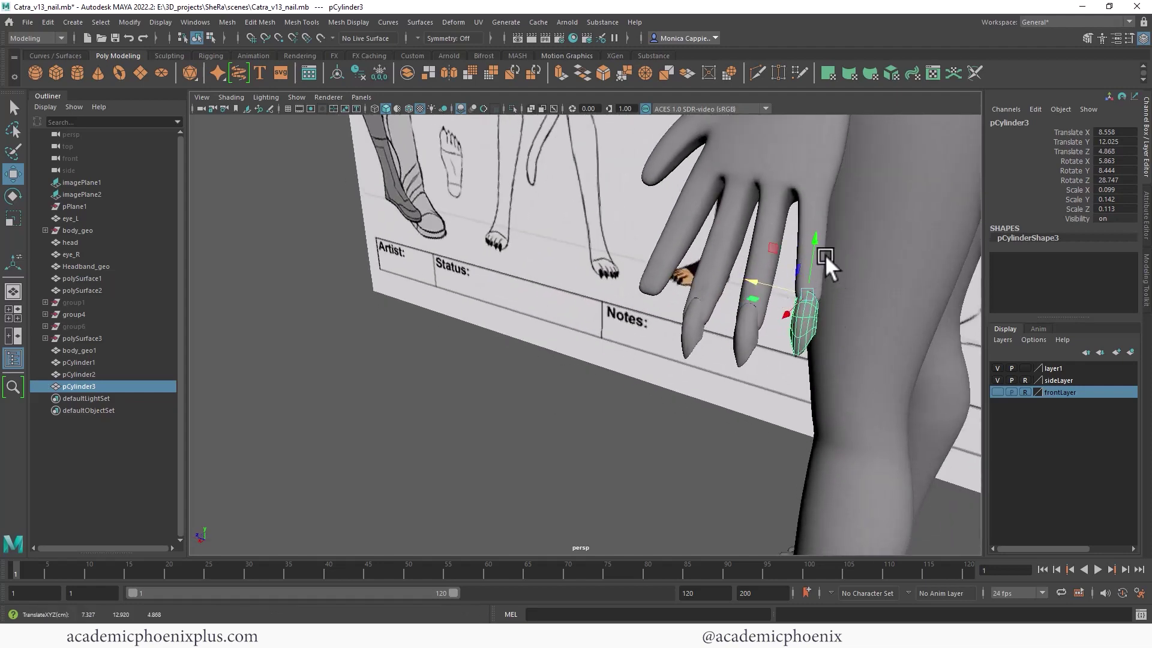
drag(824, 254, 816, 236)
key(e)
drag(809, 287, 762, 283)
key(w)
drag(622, 275, 770, 283)
Scale the little finger's nail to 0.099, 0.121 and 0.099 in X, Y and Z, and fine-tune its position
alt+drag(770, 282, 548, 146)
key(f)
key(r)
key(w)
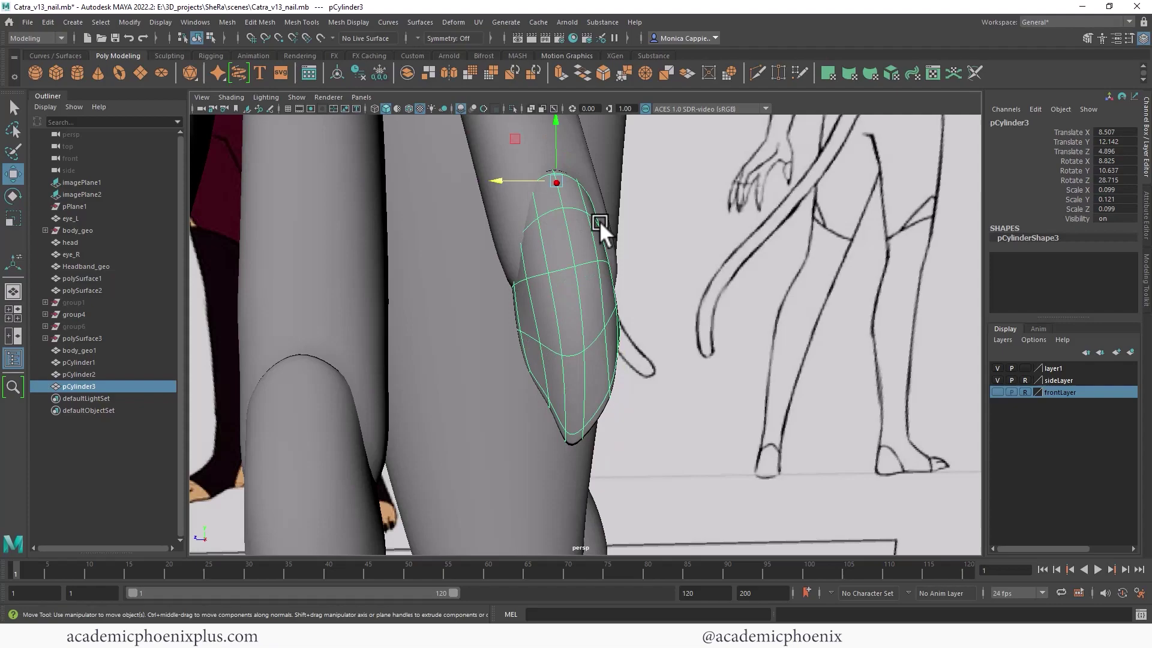
mouse_move(599, 221)
alt+mouse_down()
mouse_move(577, 235)
mouse_move(495, 197)
mouse_move(526, 215)
mouse_move(620, 224)
mouse_move(612, 235)
alt+mouse_up()
alt+right_drag(612, 235, 324, 252)
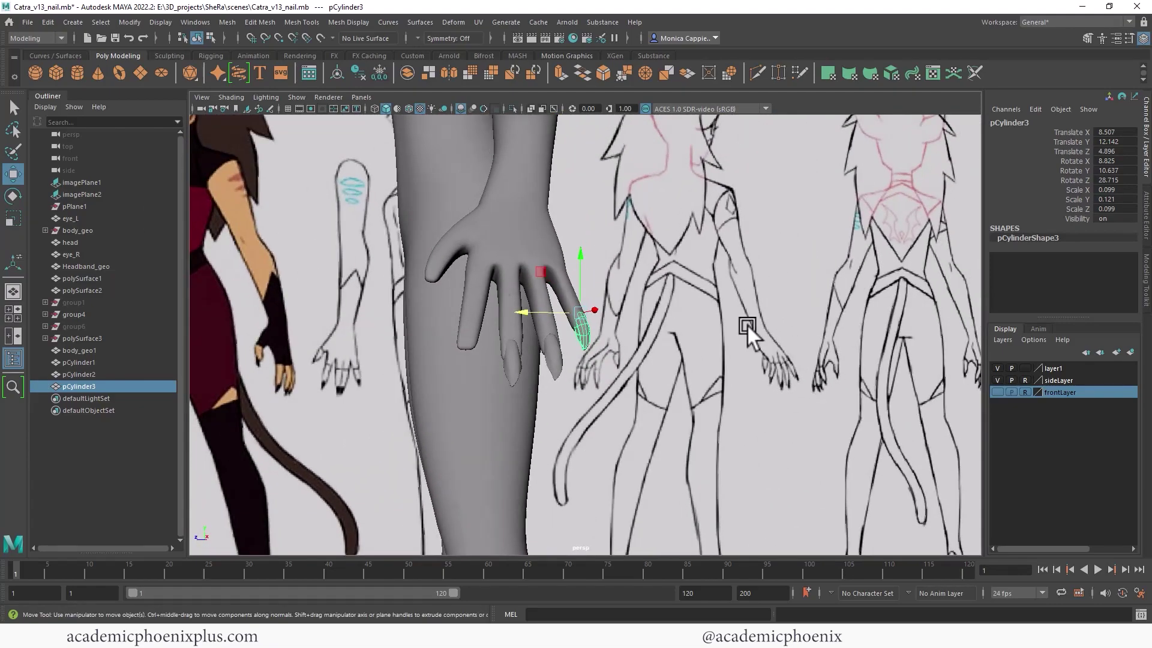
click(727, 345)
alt+drag(727, 346, 696, 333)
Duplicate the middle finger's nail and move the copy onto the tip of the index finger
click(618, 325)
alt+right_drag(618, 325, 927, 307)
alt+middle_drag(735, 301, 765, 333)
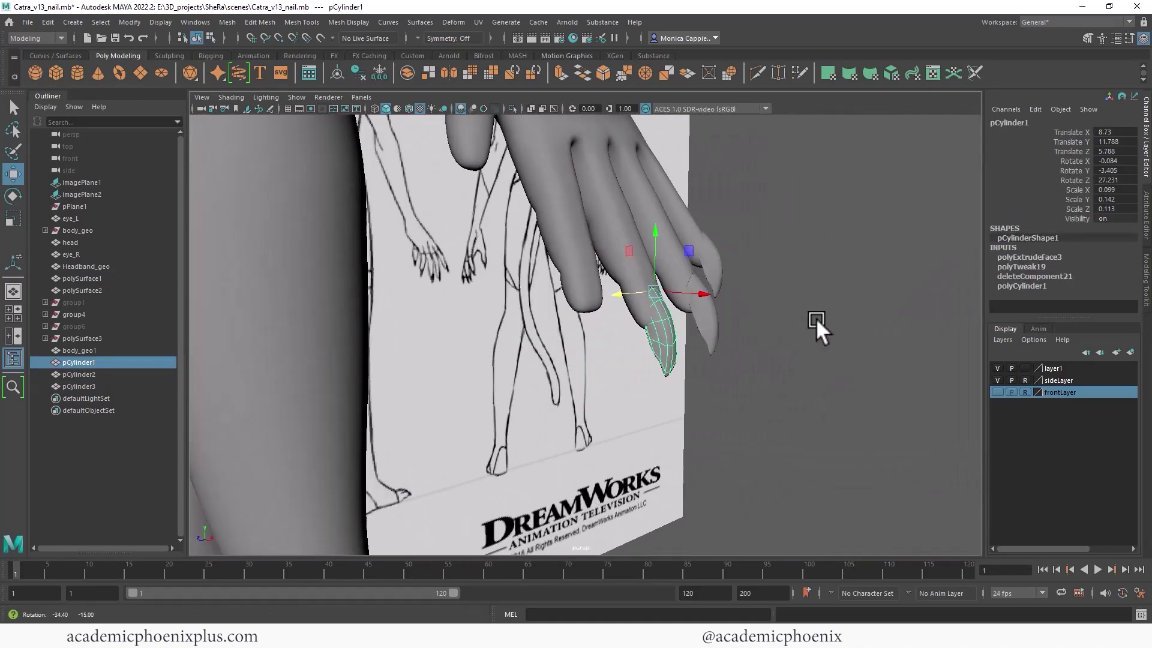
alt+drag(816, 318, 768, 334)
key(ctrl+d)
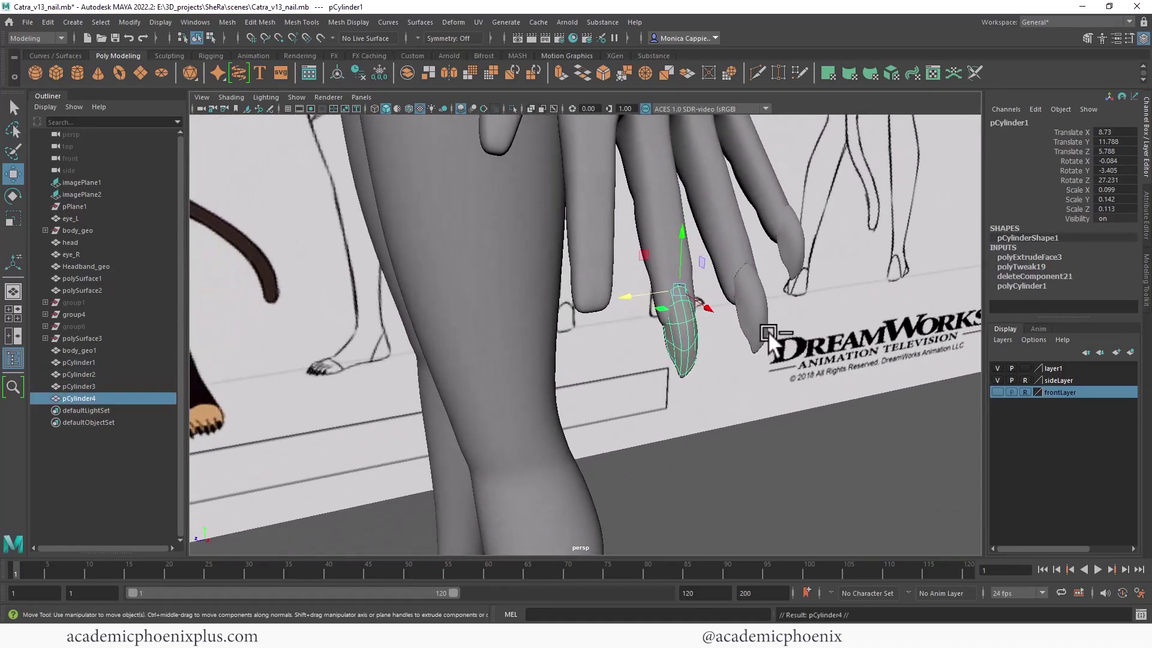
drag(679, 291, 621, 299)
drag(597, 251, 593, 228)
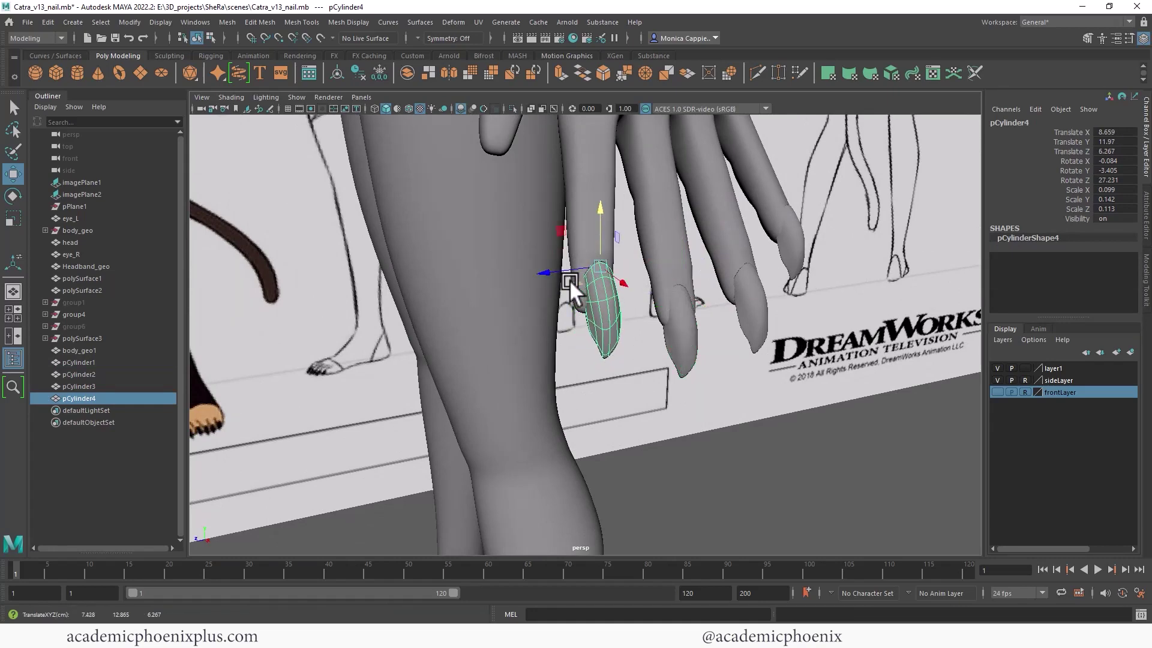
mouse_move(570, 280)
mouse_down()
mouse_move(553, 266)
mouse_move(631, 294)
mouse_move(645, 270)
mouse_move(585, 283)
mouse_move(553, 274)
mouse_up()
Rotate the index finger's nail to about -10.2, -9.9 and 28.8 degrees and adjust its seat on the fingertip
key(e)
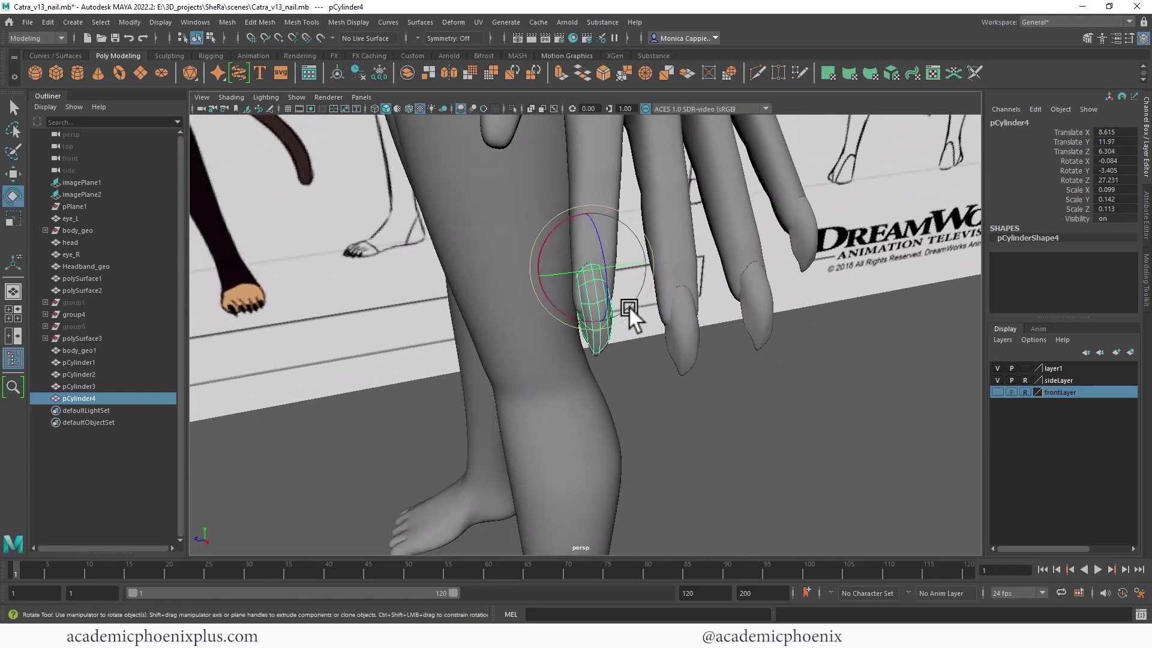
drag(628, 305, 621, 304)
key(w)
drag(539, 271, 621, 249)
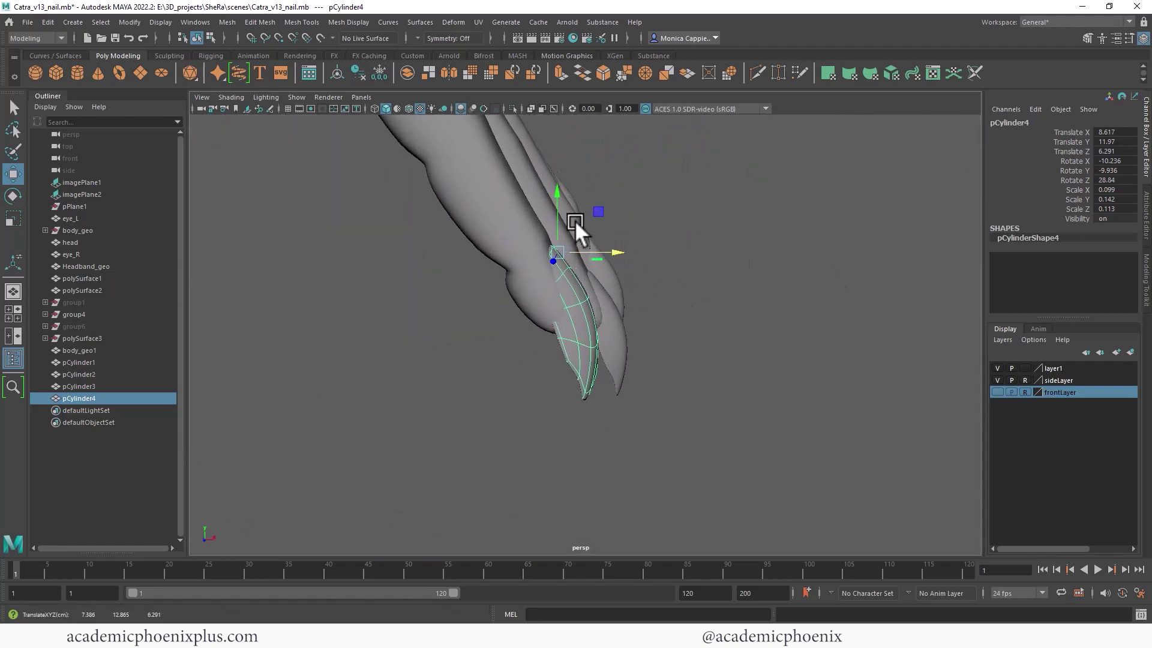
Rotate the index finger's nail to about -11.5, -8.5 and 36.6 degrees and scale it to 0.096, 0.137 and 0.109
drag(559, 202, 558, 200)
key(e)
drag(607, 248, 576, 312)
key(r)
Duplicate the index finger's nail, then move and rotate the copy onto the tip of the thumb
key(ctrl+d)
key(w)
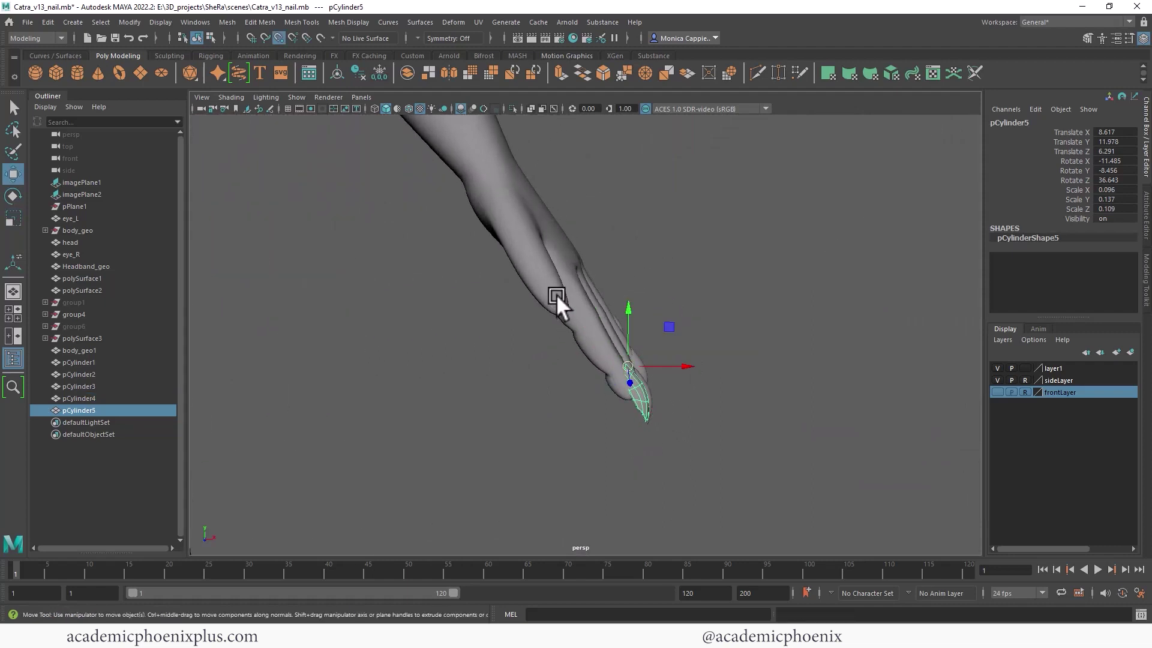
middle_drag(556, 294, 565, 300)
key(e)
drag(569, 273, 672, 366)
key(w)
drag(510, 293, 593, 312)
Scale the thumb's nail to 0.081, 0.103 and 0.092 in X, Y and Z
click(784, 322)
alt+right_drag(780, 319, 630, 287)
alt+drag(629, 286, 540, 283)
click(576, 342)
key(r)
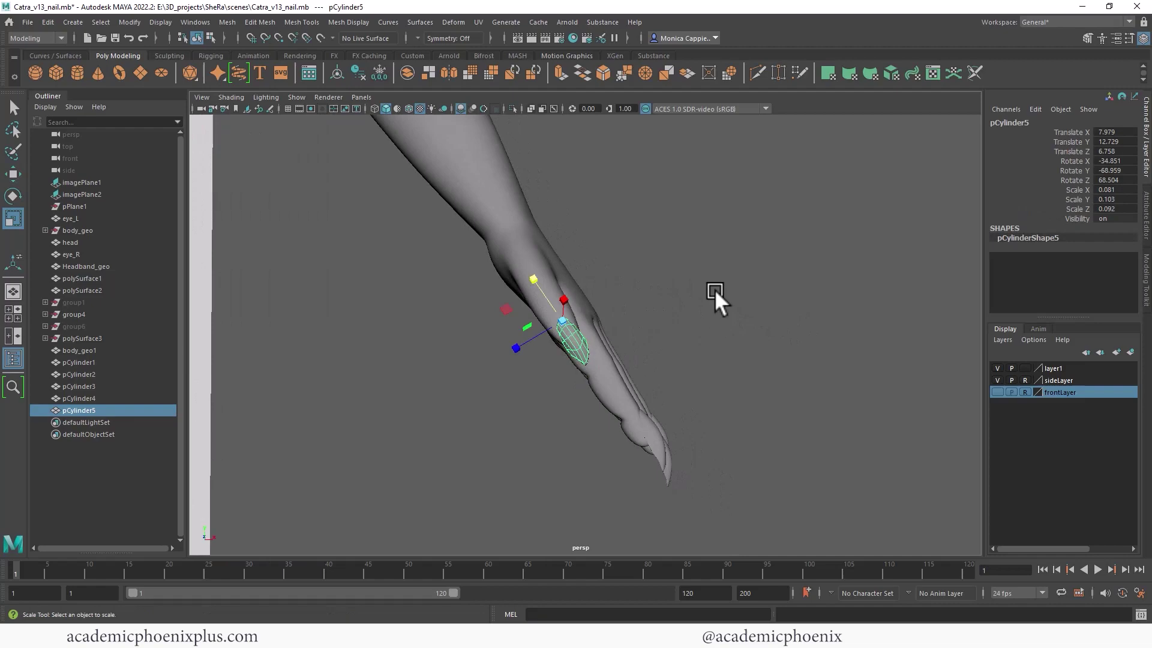
click(714, 289)
Select the body mesh, frame it, and turn off its smooth mesh preview
mouse_move(714, 289)
alt+mouse_down()
mouse_move(750, 284)
mouse_move(723, 292)
alt+mouse_up()
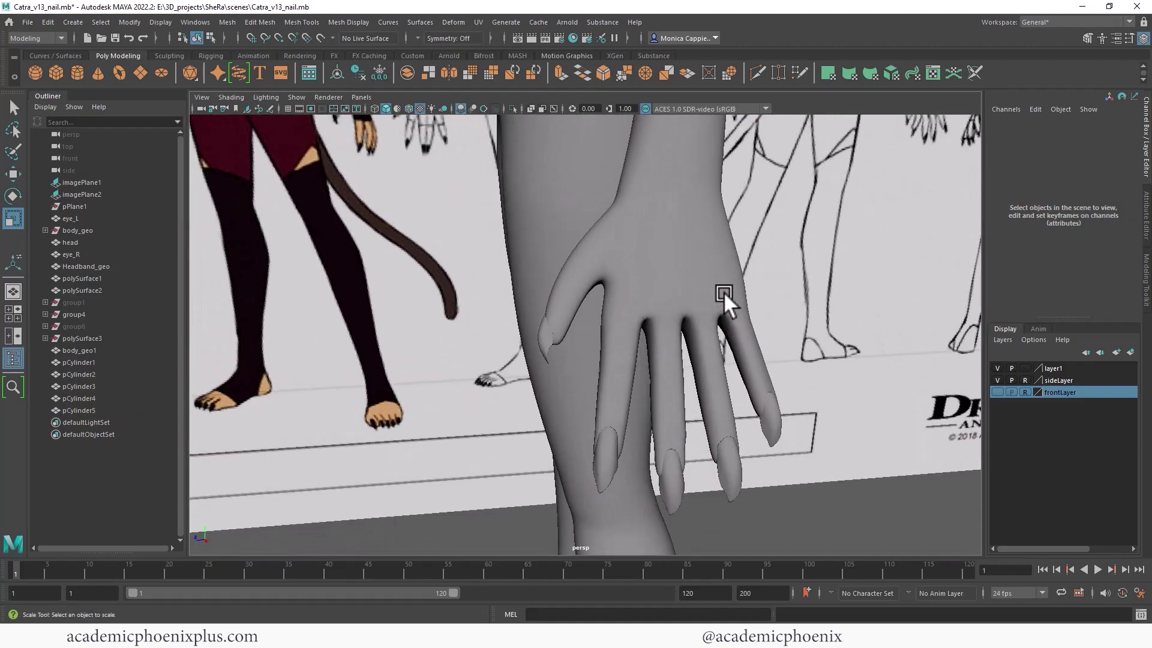
alt+right_drag(723, 292, 368, 213)
alt+drag(368, 214, 496, 285)
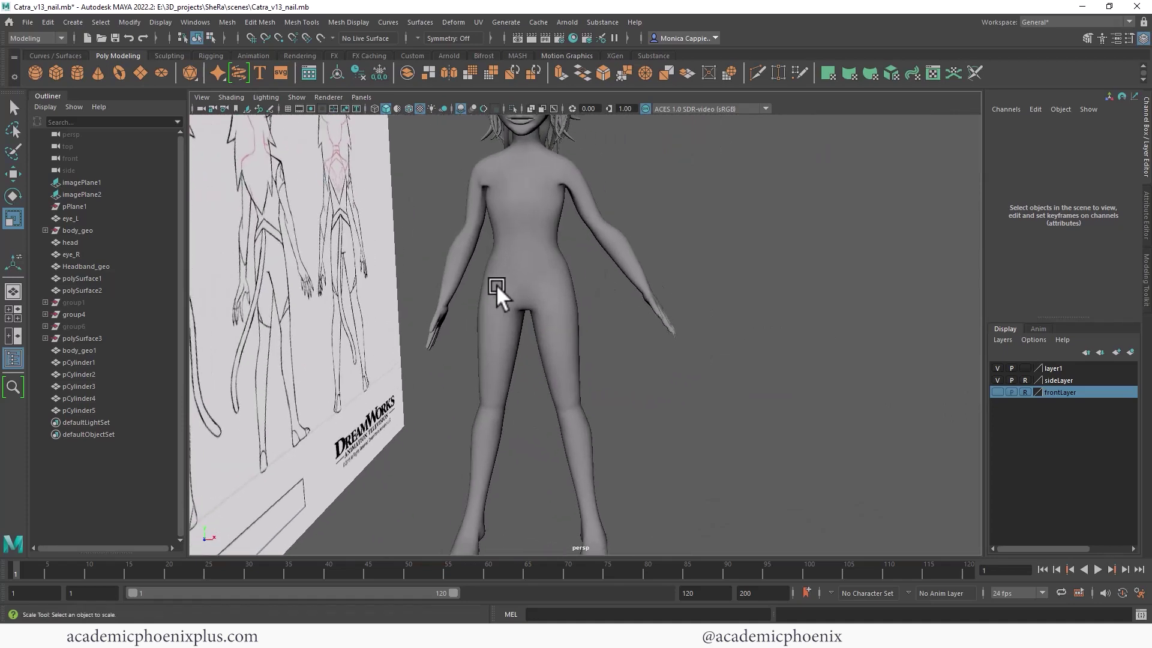
click(495, 284)
key(f)
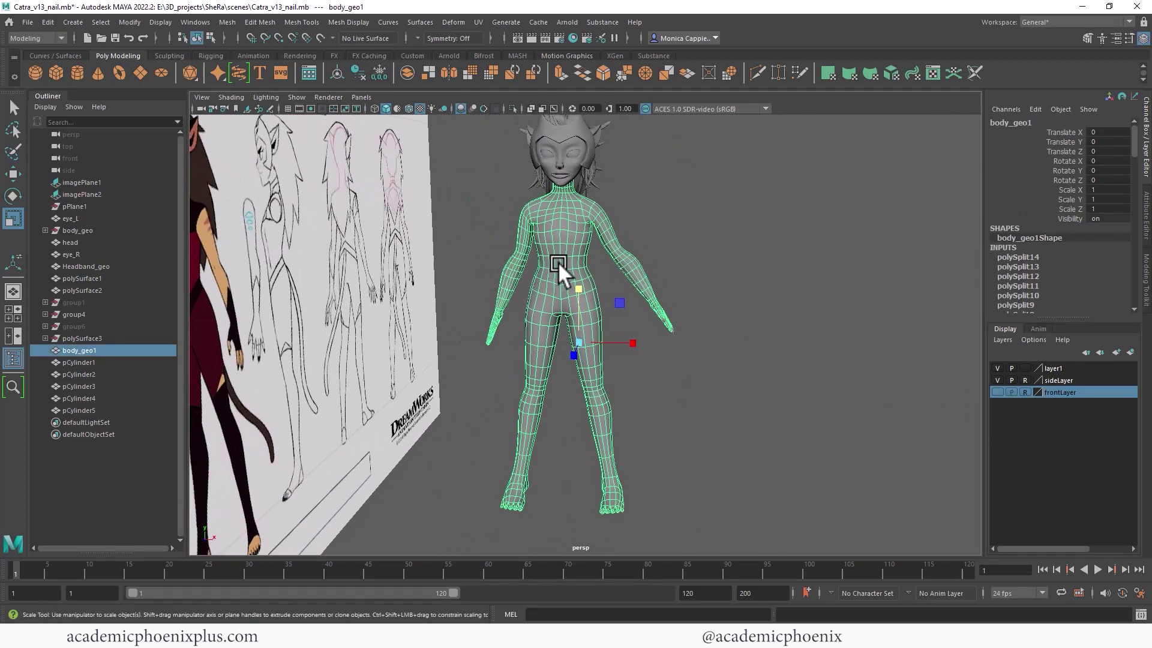
key(1)
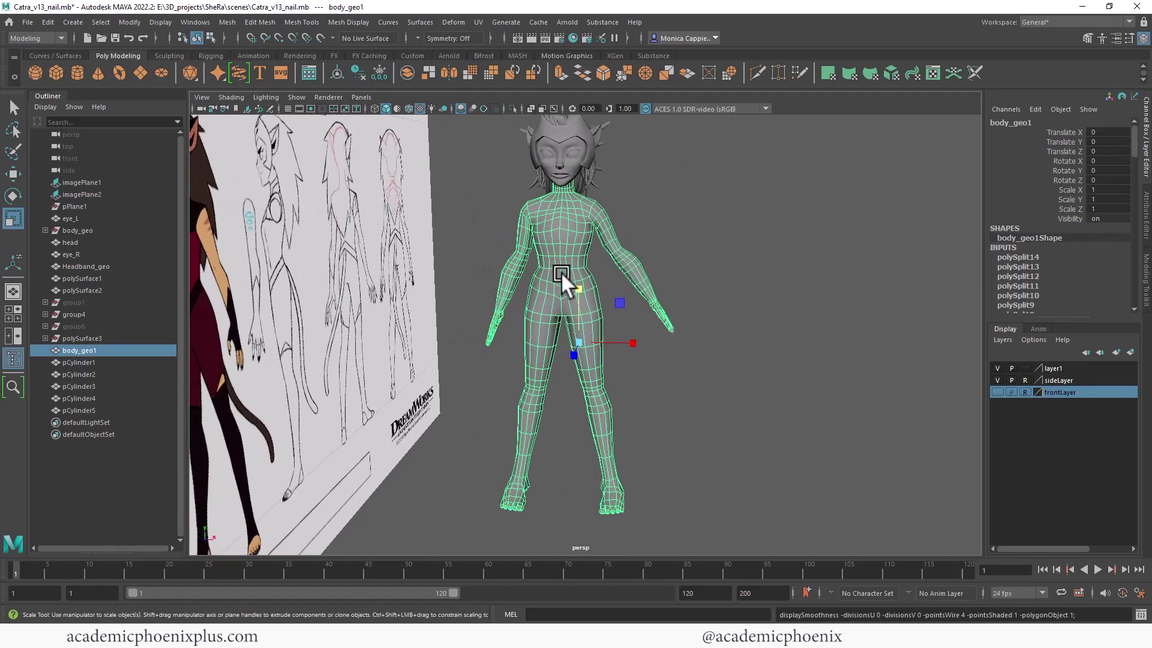
Frame the body in the front view and turn off X-Ray shading there
key(space)
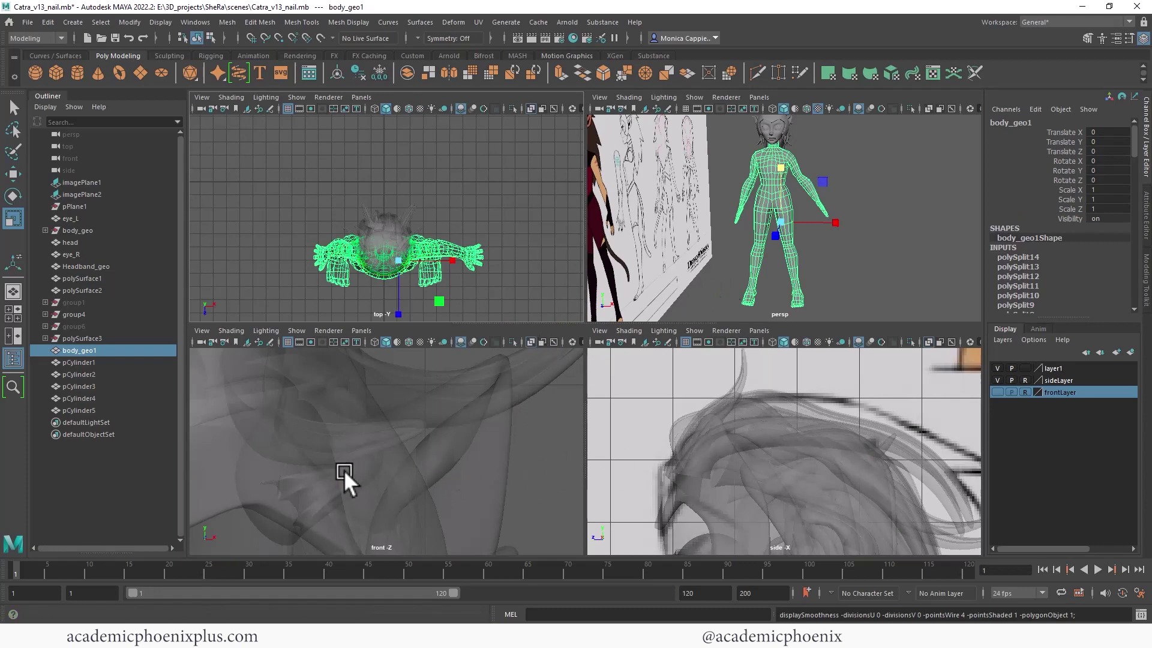
key(space)
key(f)
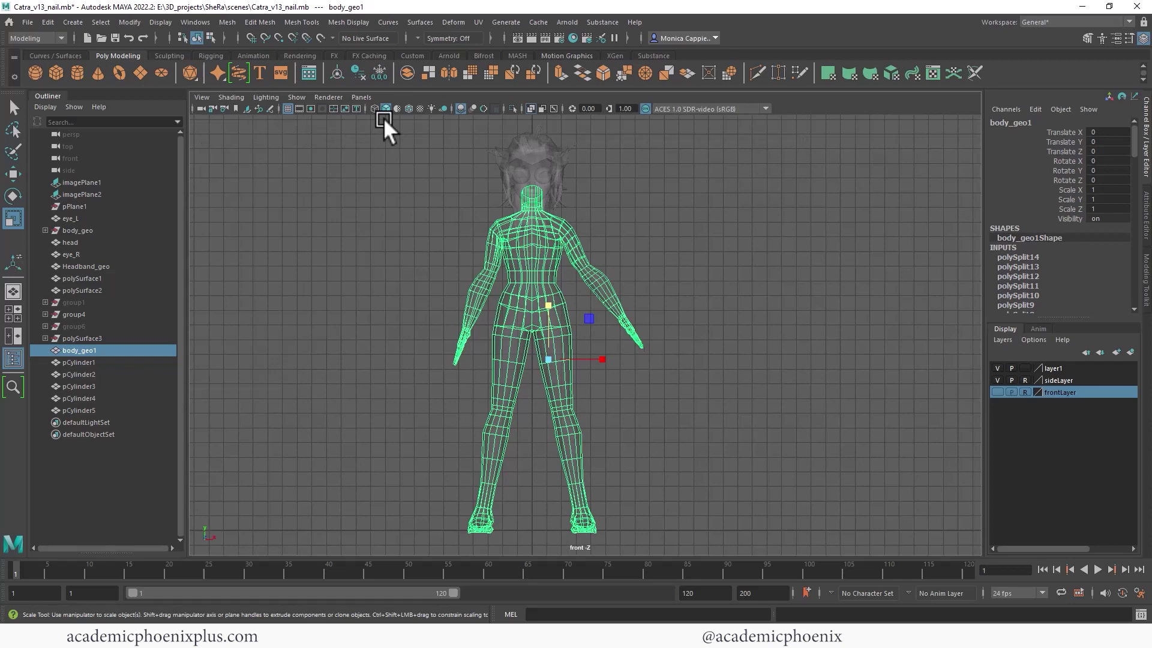
click(222, 95)
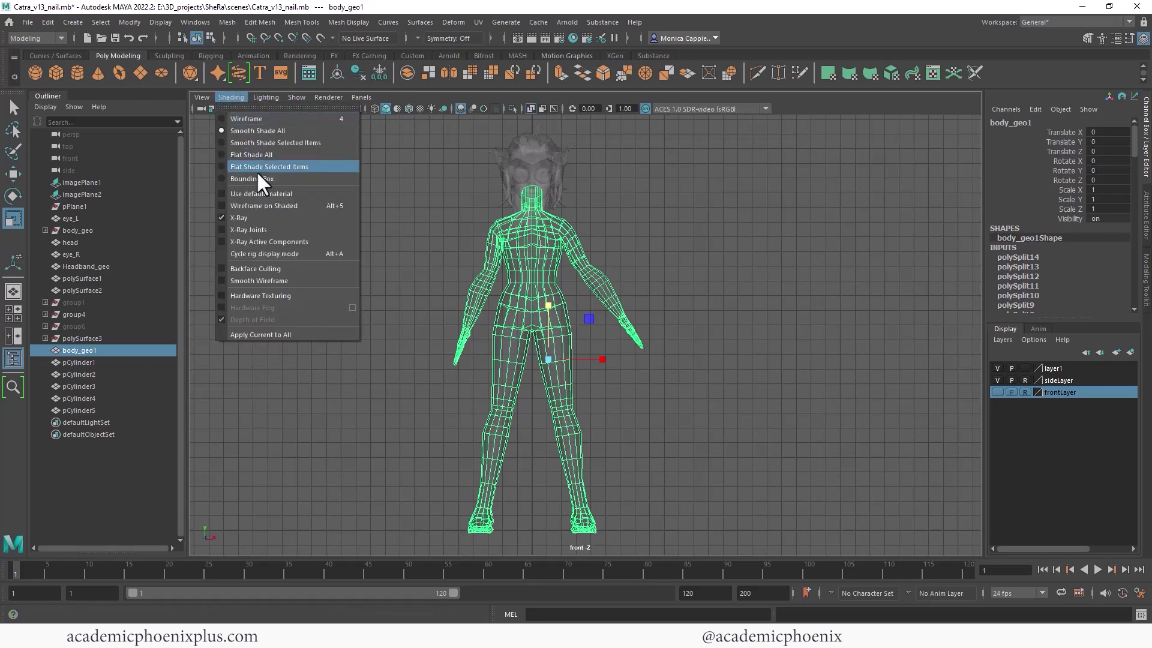
click(248, 216)
Select the faces of the character's right half of the body in the front view and delete them
right_drag(534, 216, 526, 252)
alt+middle_drag(523, 289, 527, 257)
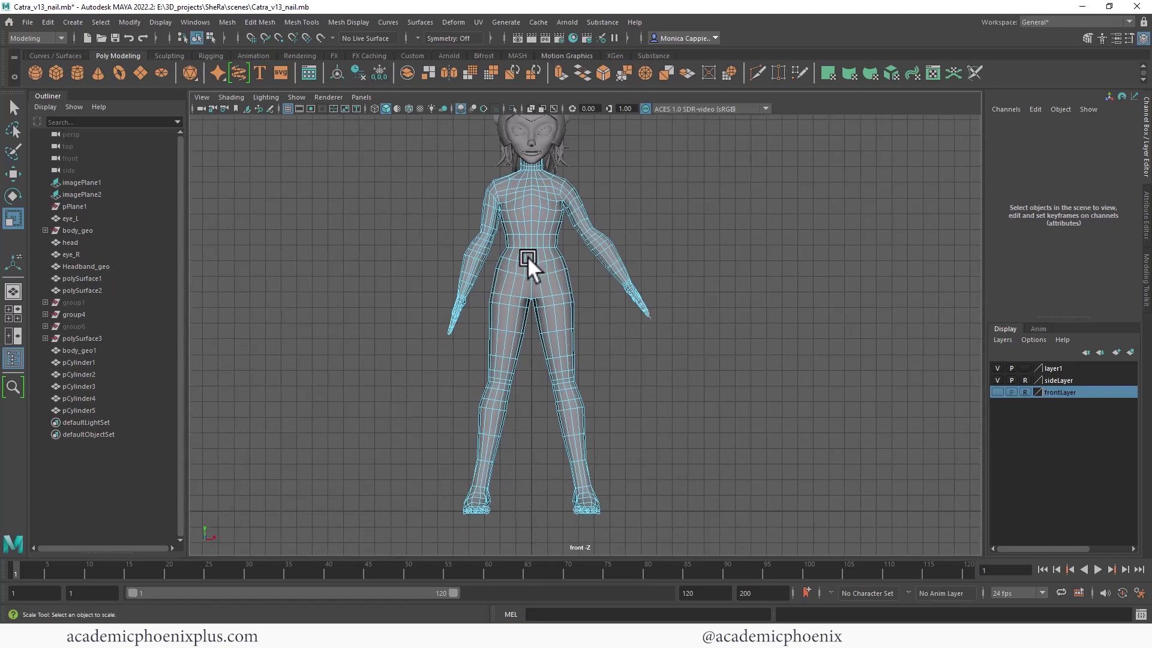
drag(443, 143, 527, 523)
key(Delete)
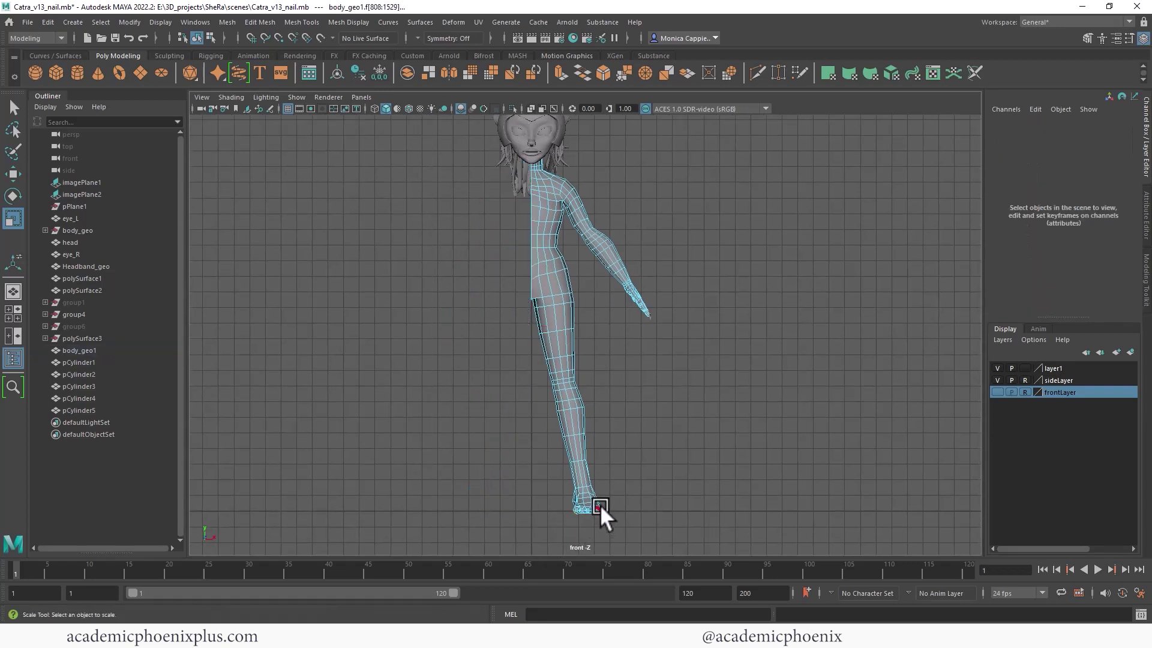
Return the remaining body half to object mode and isolate it in the perspective view
key(space)
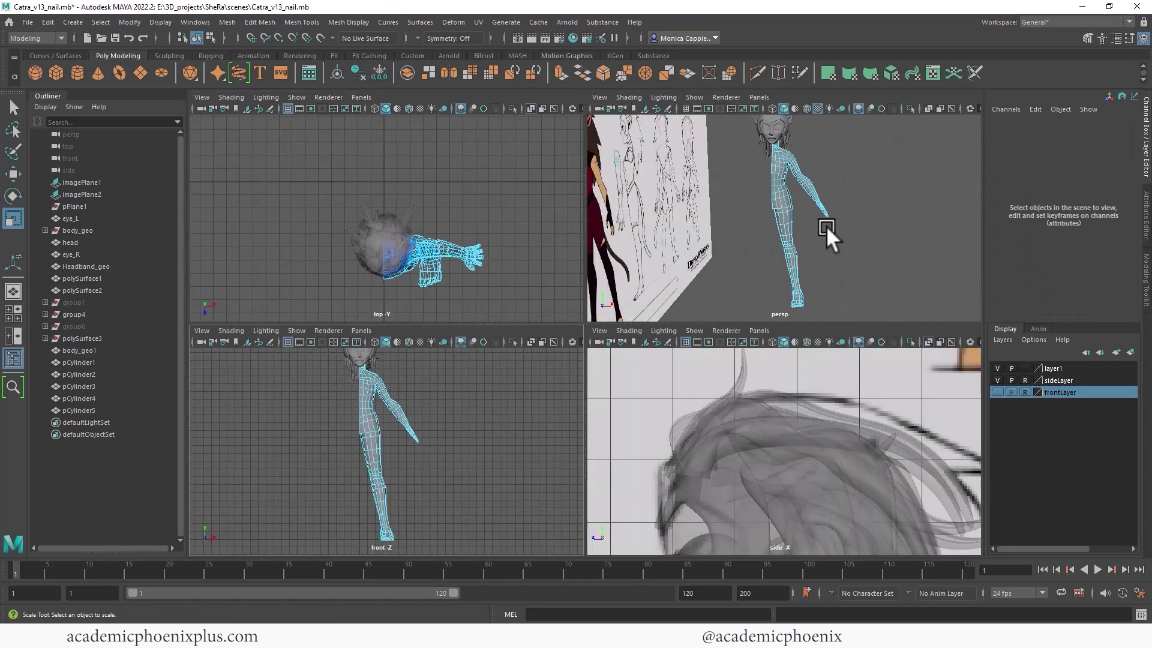
alt+drag(826, 226, 538, 232)
alt+right_drag(774, 232, 887, 232)
alt+middle_drag(774, 138, 737, 240)
right_drag(736, 238, 747, 204)
click(858, 107)
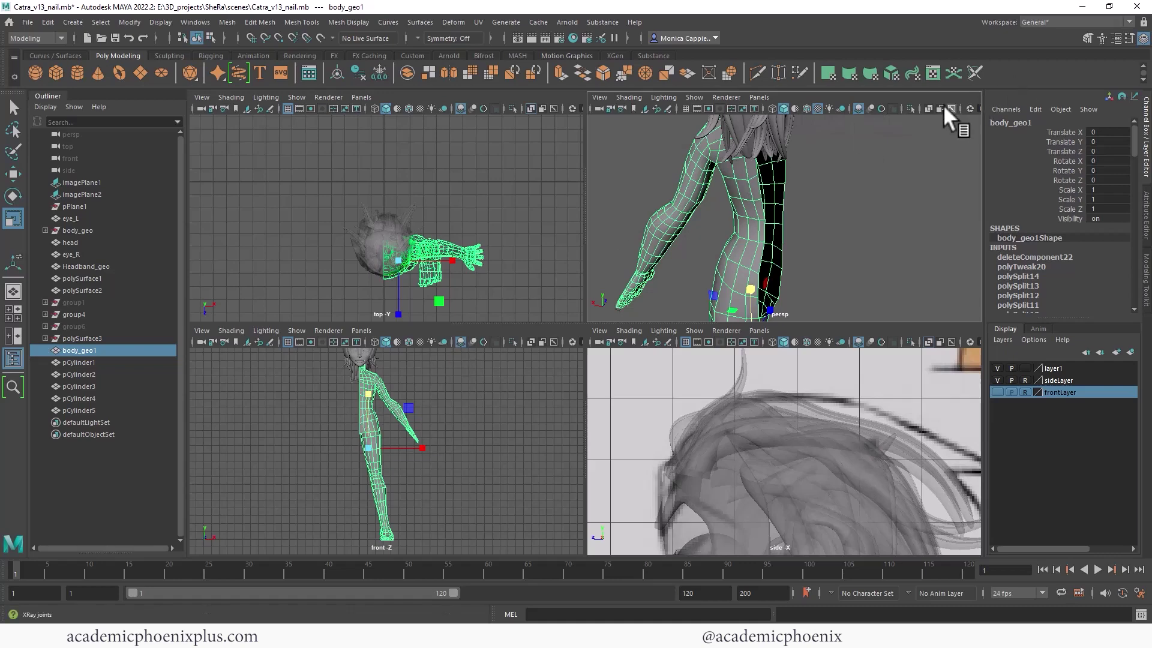
click(910, 108)
mouse_move(720, 218)
alt+mouse_down()
mouse_move(773, 221)
mouse_move(728, 116)
mouse_move(748, 172)
mouse_move(915, 174)
mouse_move(720, 282)
mouse_move(746, 193)
mouse_move(737, 180)
mouse_move(721, 200)
alt+mouse_up()
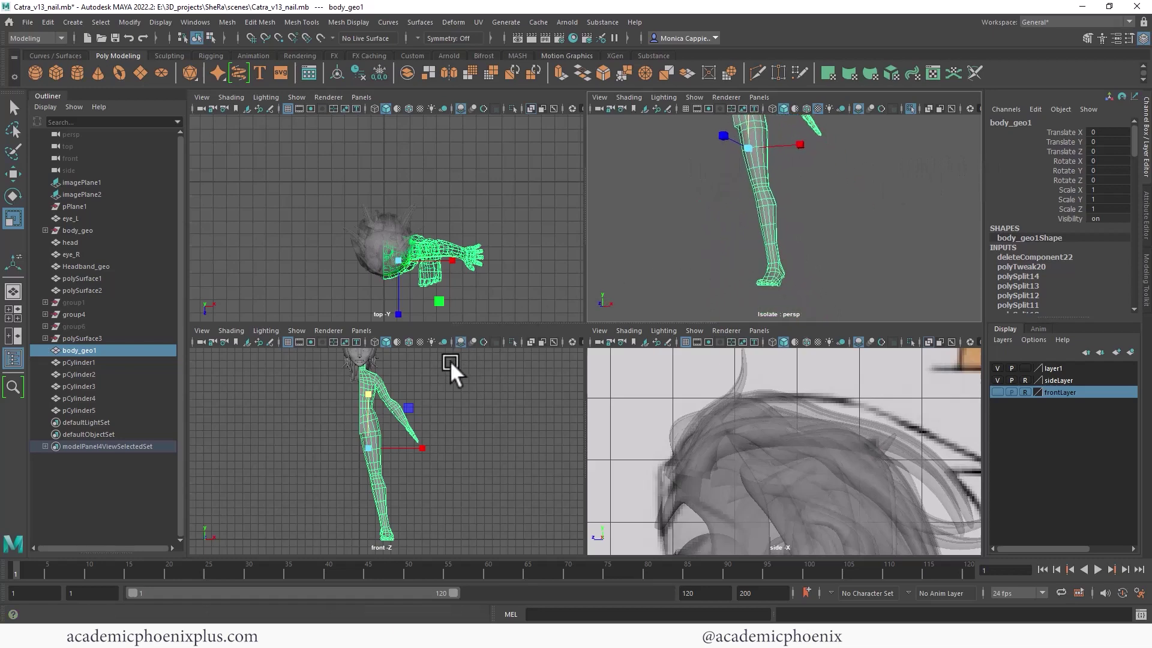
Move the body half's pivot onto its open centre edge in the front view
alt+right_drag(450, 361, 596, 375)
alt+middle_drag(403, 399, 405, 437)
key(space)
alt+right_drag(448, 379, 564, 380)
key(w)
mouse_move(597, 511)
mouse_down()
mouse_move(574, 501)
mouse_move(600, 501)
mouse_up()
key(d)
drag(545, 449, 536, 296)
drag(595, 349, 555, 350)
Mirror the body half across the X axis to rebuild the full body
right_drag(559, 293, 557, 242)
right_click(565, 246)
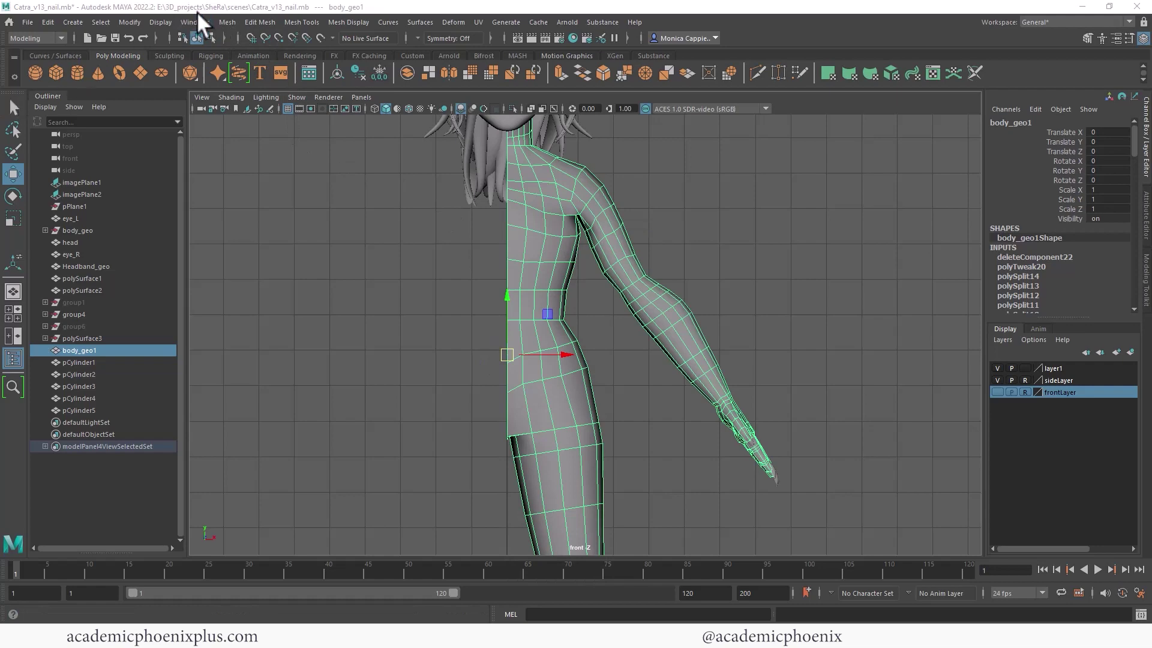
click(222, 23)
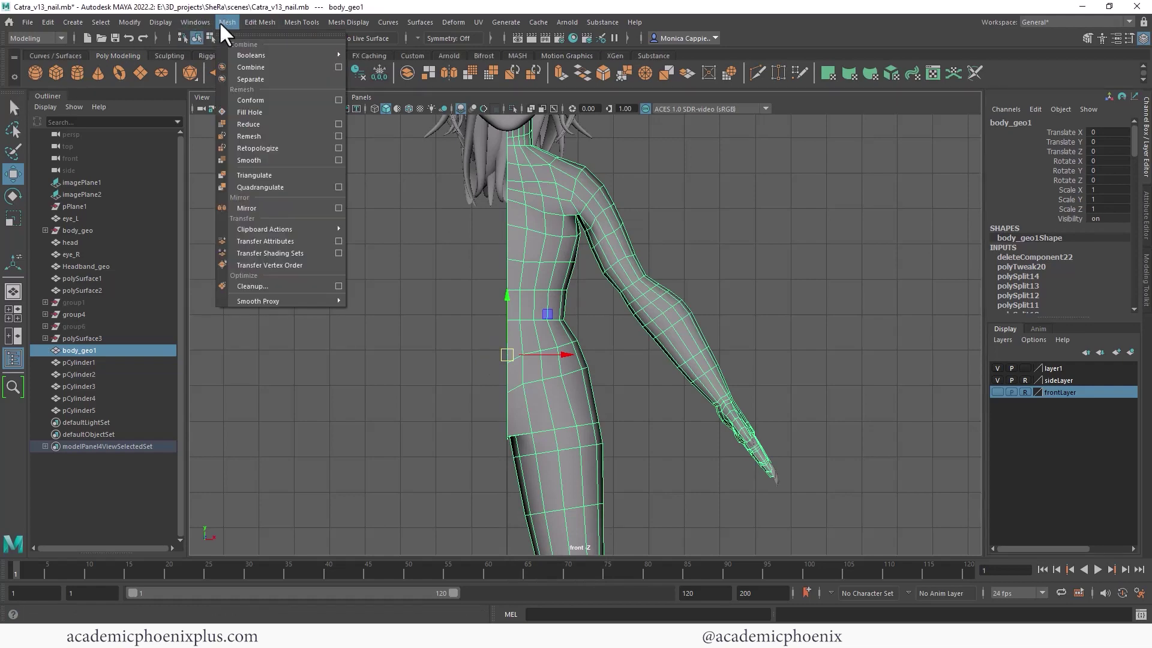
click(286, 209)
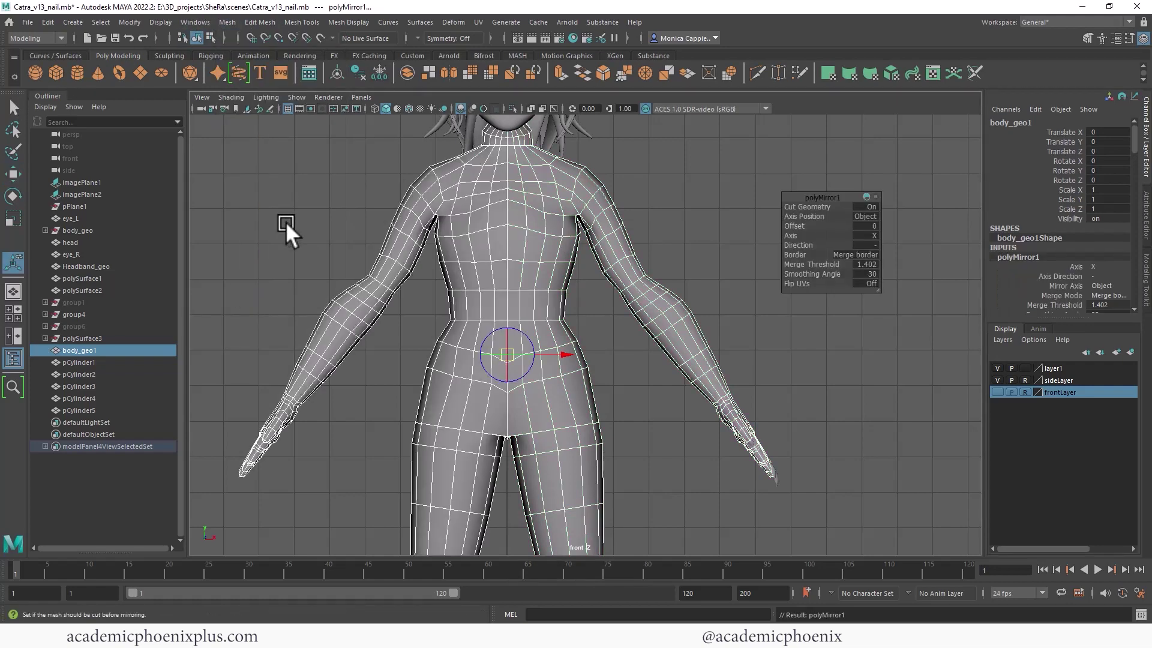
Show the front reference layer and adjust the mirror offset to about 0.067
drag(571, 352, 571, 349)
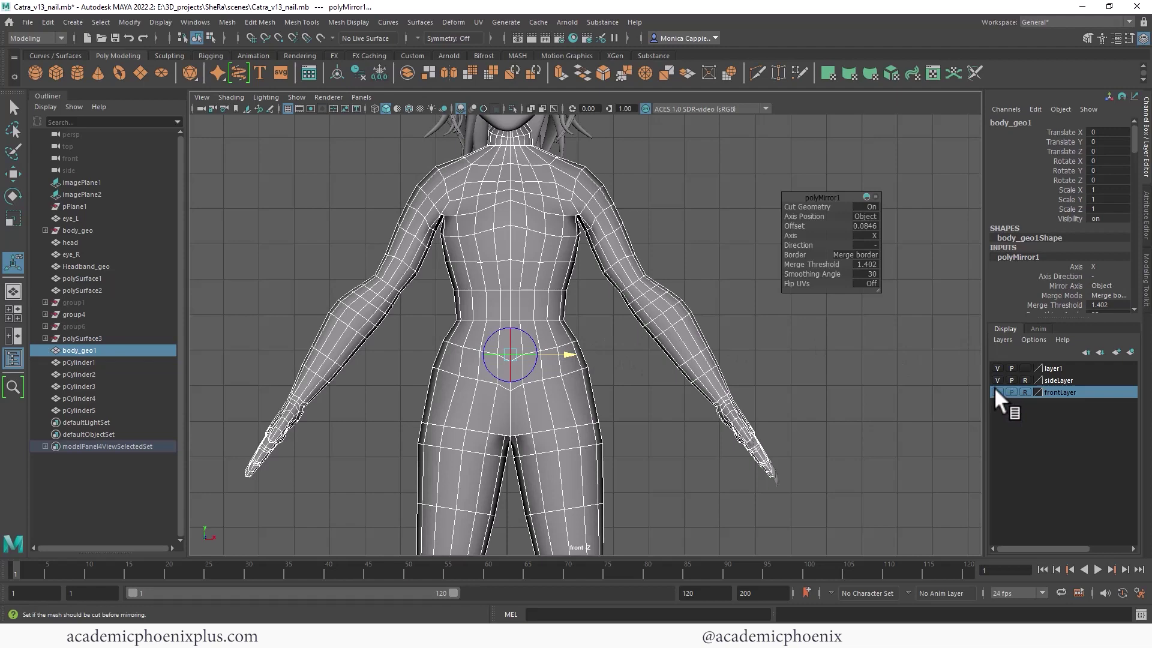
click(997, 392)
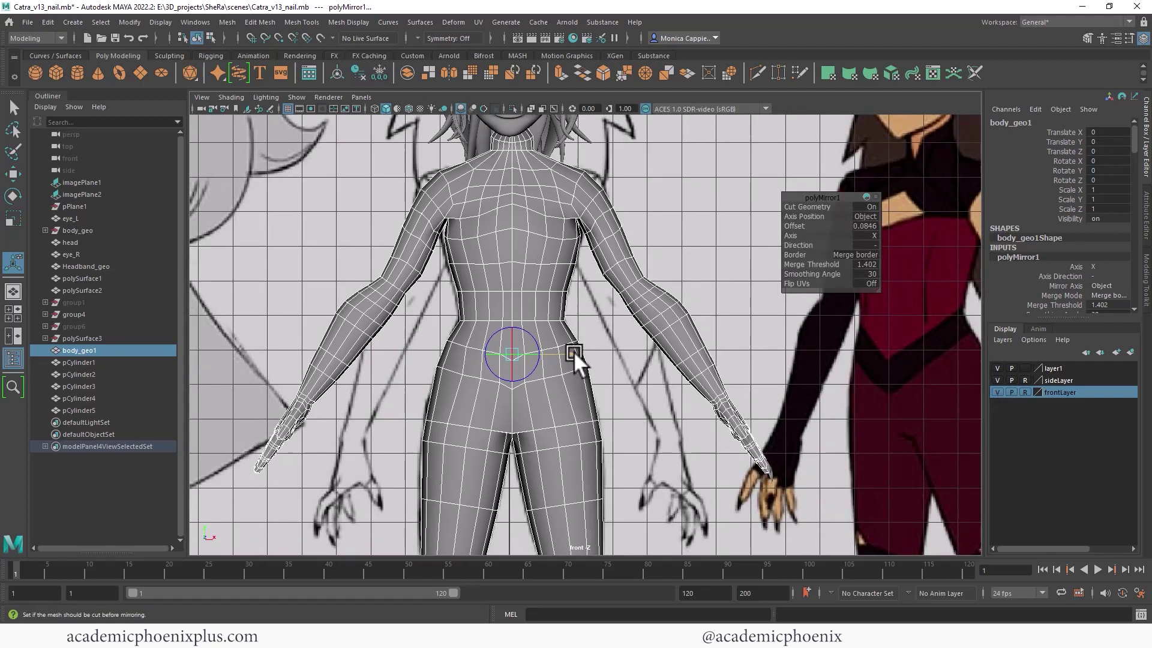
drag(574, 351, 569, 352)
alt+middle_drag(616, 303, 635, 410)
scroll(681, 349, up, 1)
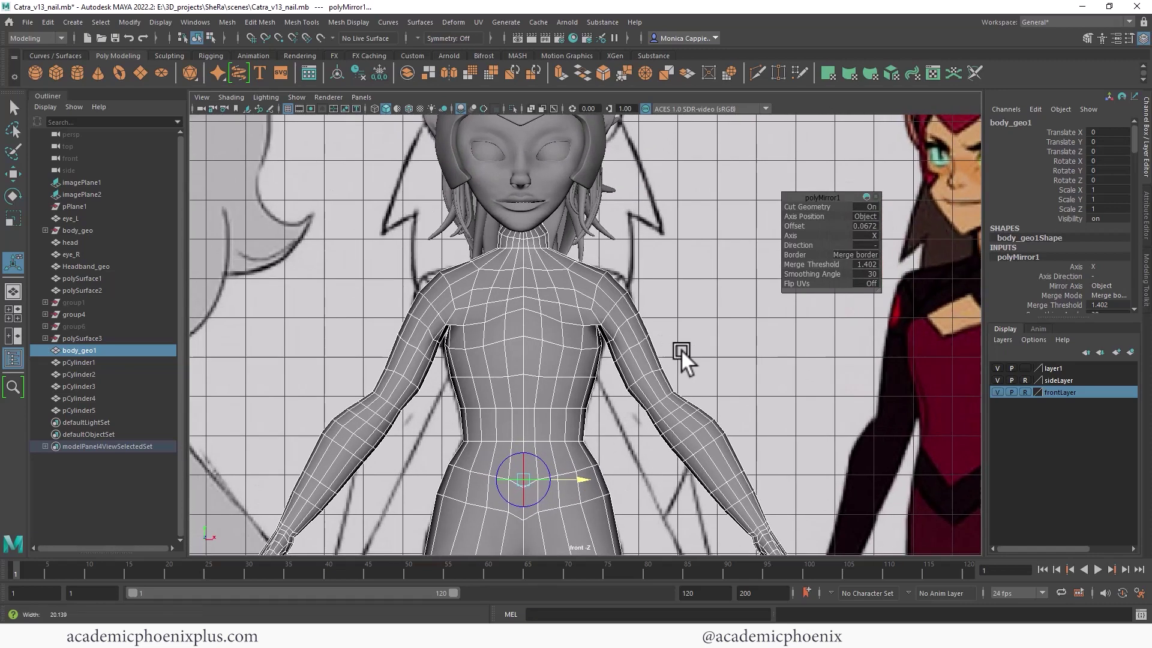
alt+middle_drag(683, 279, 702, 325)
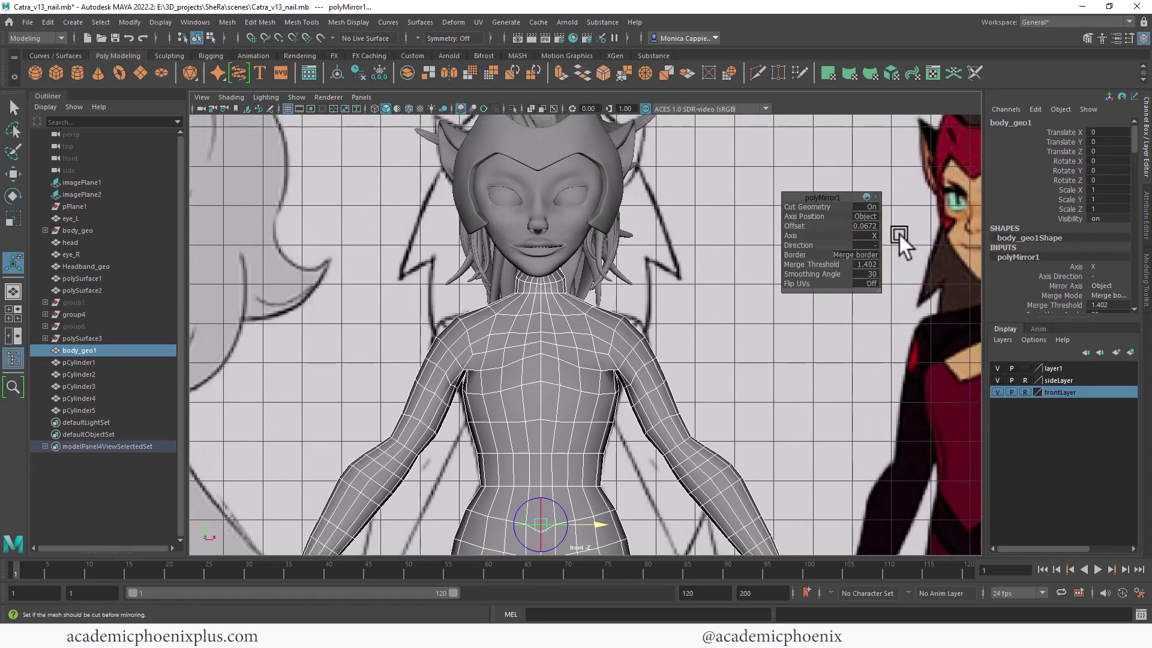
Set the mirror's merge threshold to 0.1, then return to object mode and deselect the body
click(865, 226)
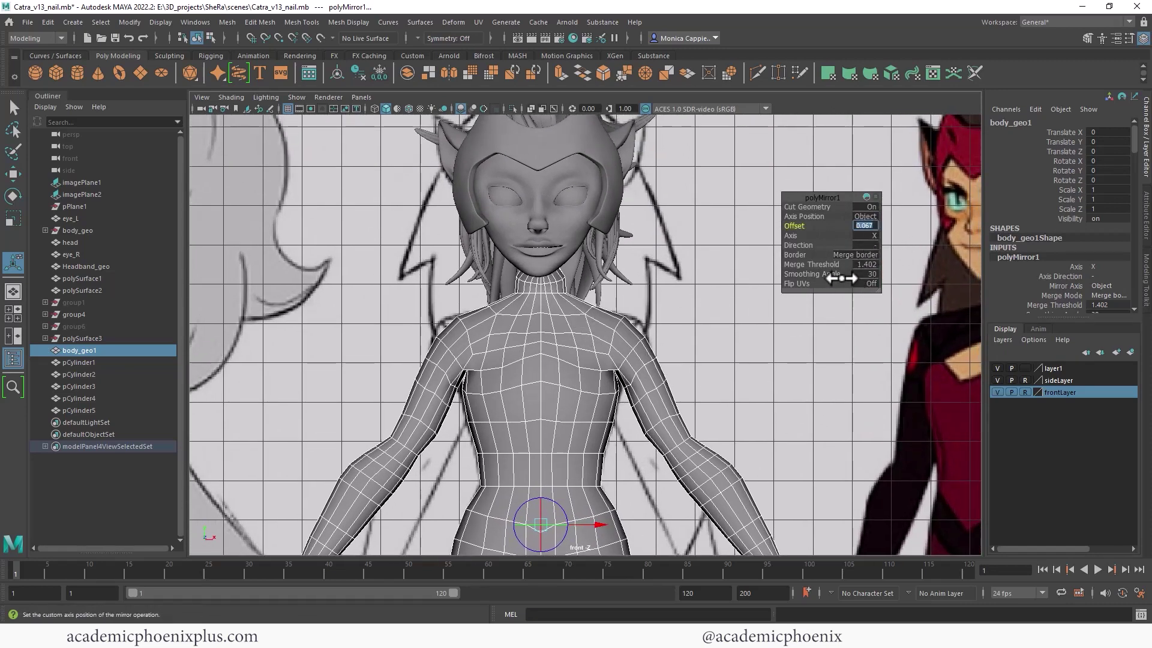
click(869, 264)
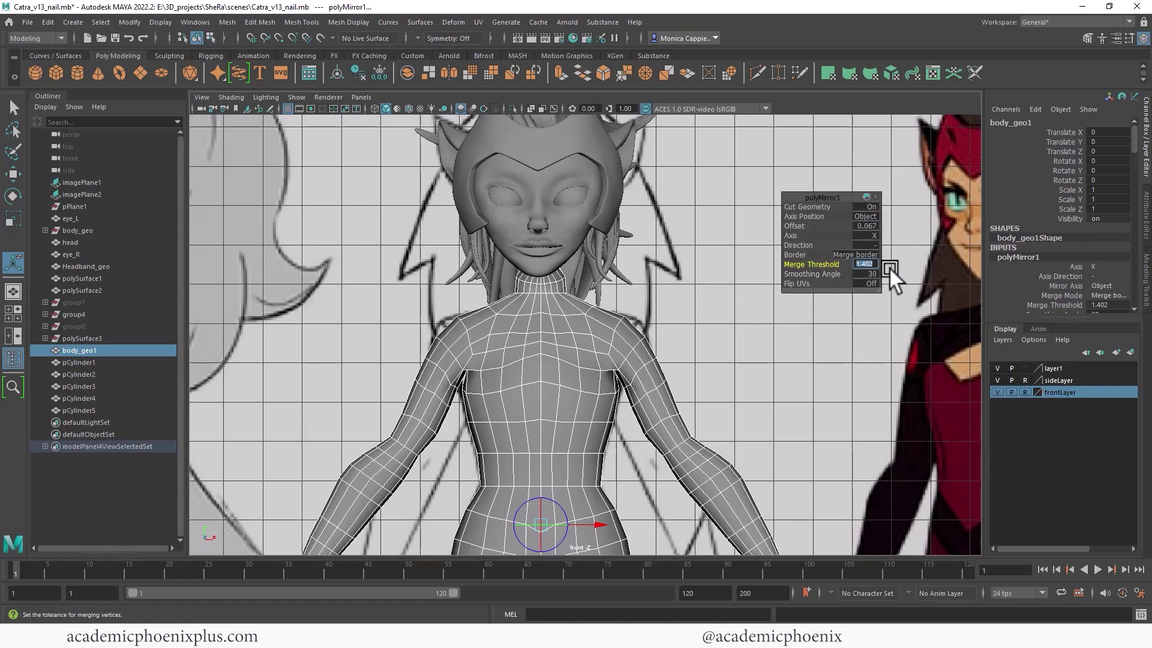
text(.1)
key(Return)
right_drag(574, 313, 641, 268)
click(718, 301)
Inspect the mirrored body in the perspective view and turn off its isolation to show the whole scene
alt+right_drag(717, 301, 541, 282)
key(space)
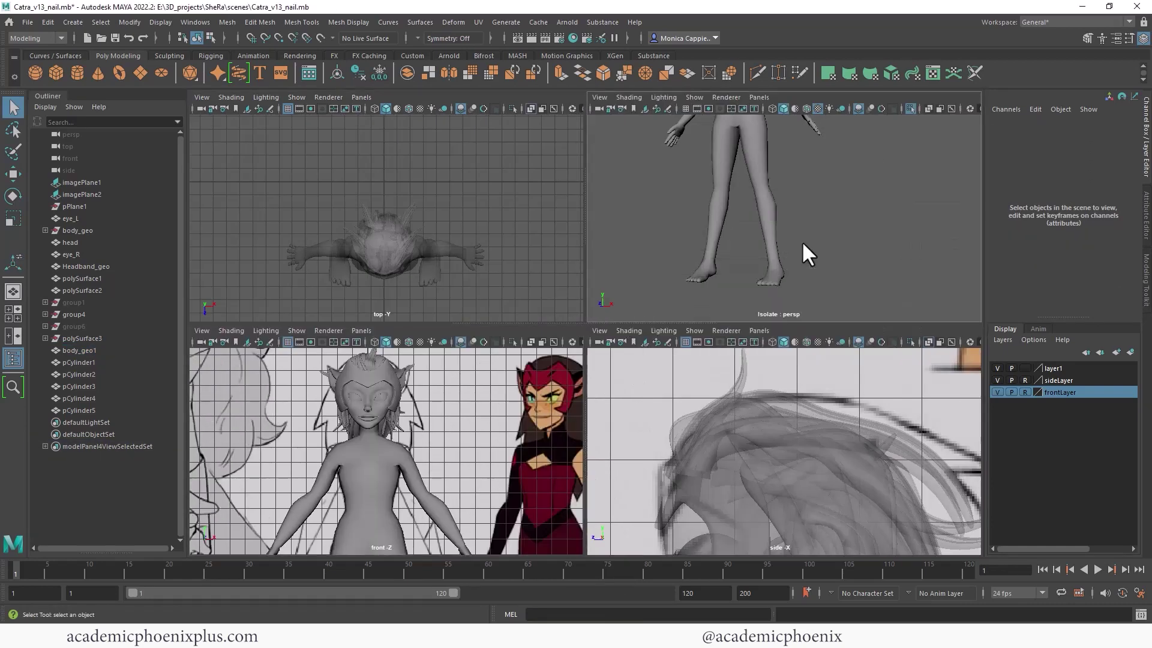
key(space)
alt+middle_drag(699, 244, 660, 303)
alt+drag(659, 303, 612, 336)
click(607, 343)
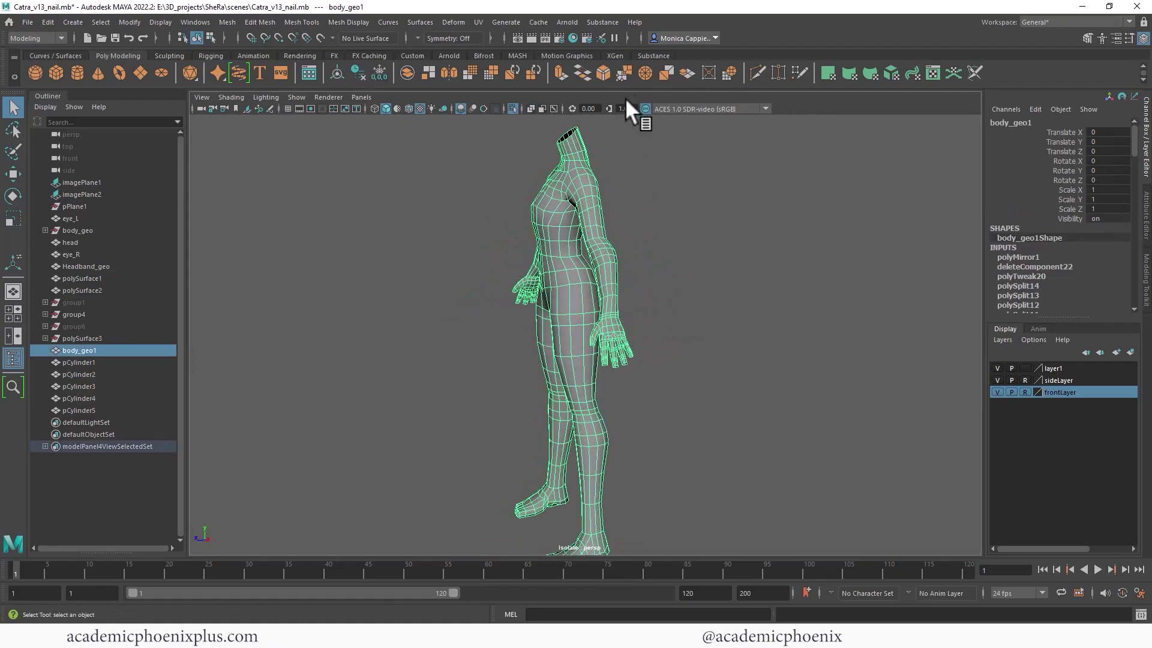
click(511, 109)
Select all five fingernails, freeze their transformations and delete their construction history
alt+drag(513, 164, 591, 195)
alt+right_drag(592, 194, 694, 199)
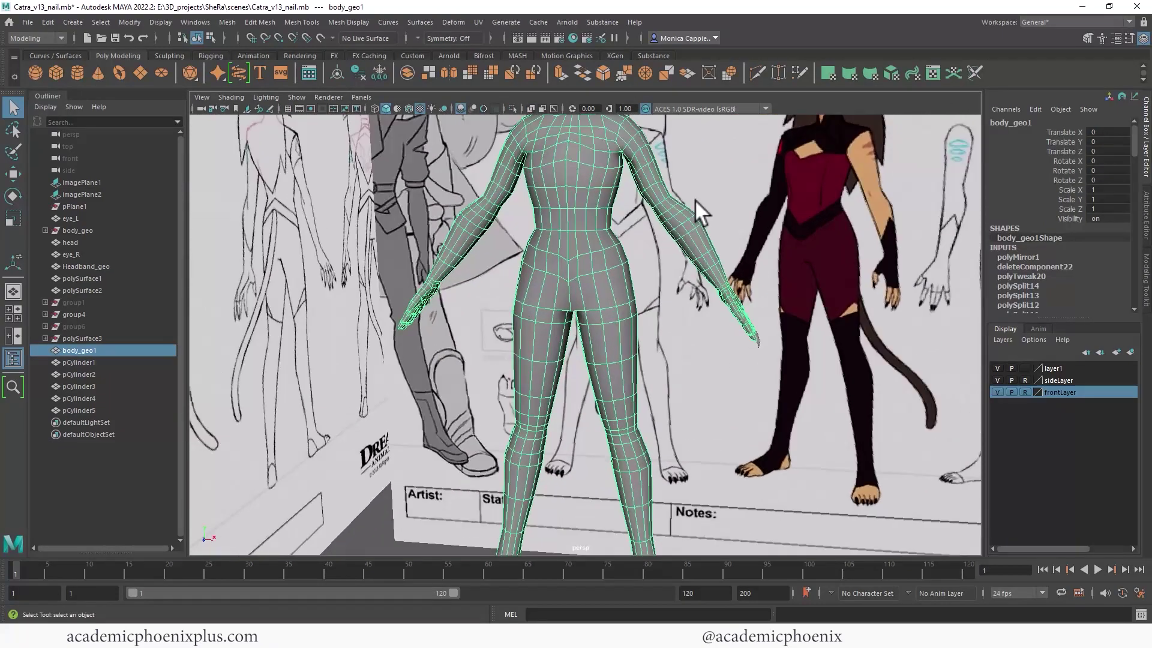
alt+drag(694, 200, 727, 237)
drag(770, 409, 664, 272)
click(683, 312)
mouse_move(696, 275)
alt+mouse_down()
mouse_move(782, 280)
mouse_move(681, 268)
alt+mouse_up()
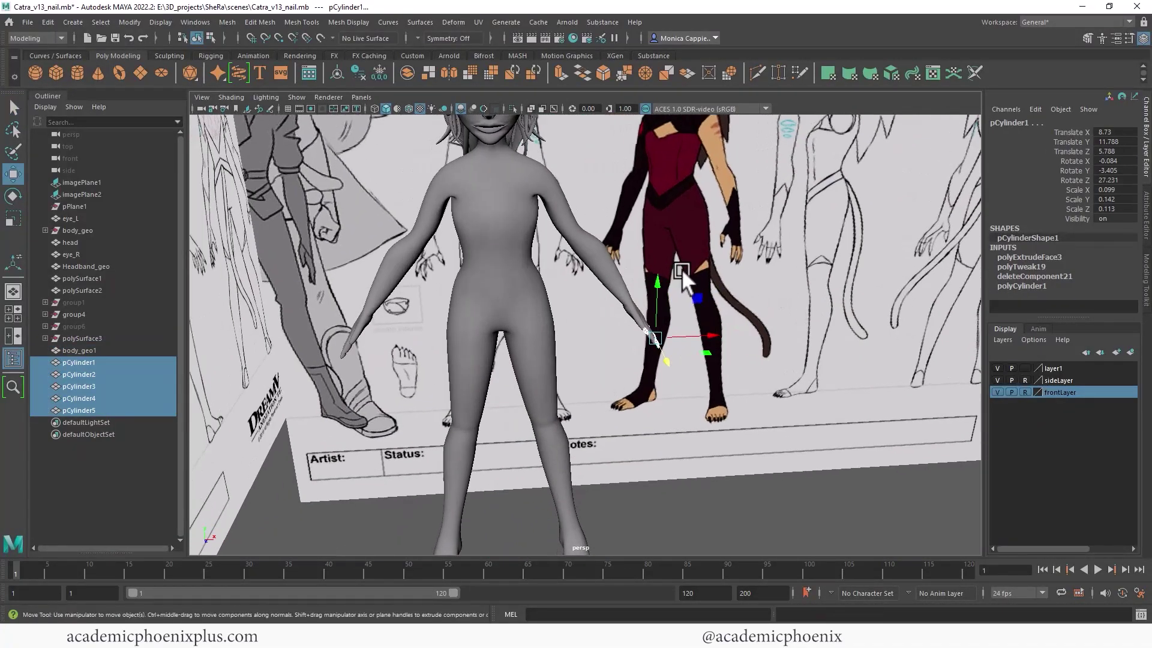
click(377, 70)
click(357, 72)
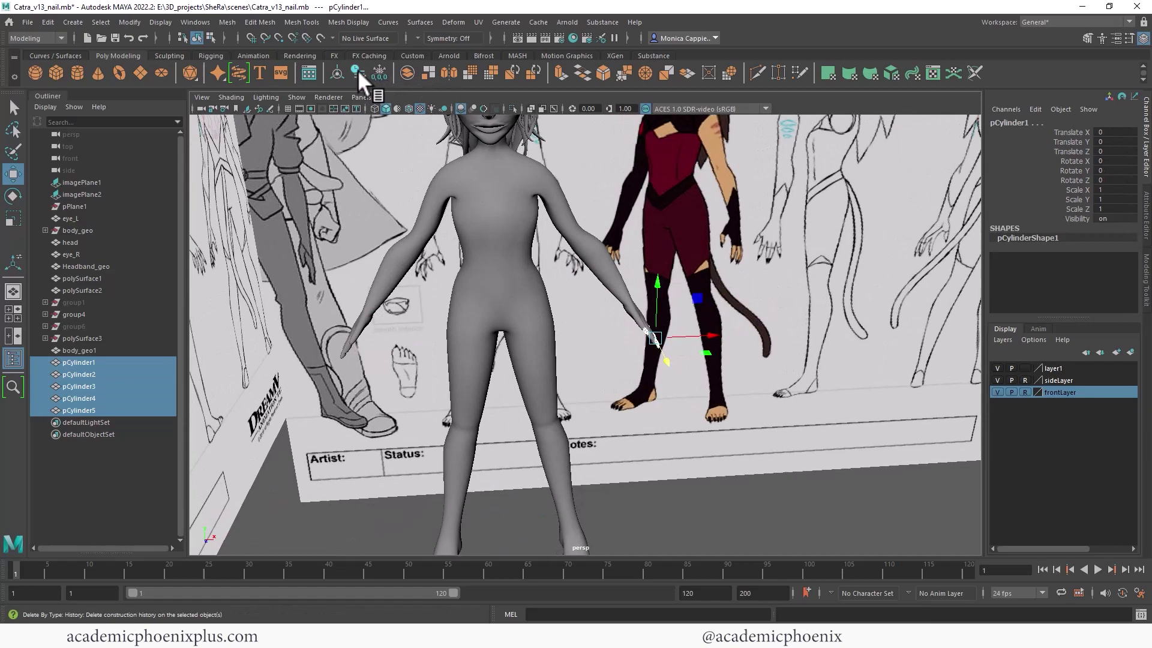
Group the five nails, duplicate the group, and set the copy's Scale X to -1
key(ctrl+g)
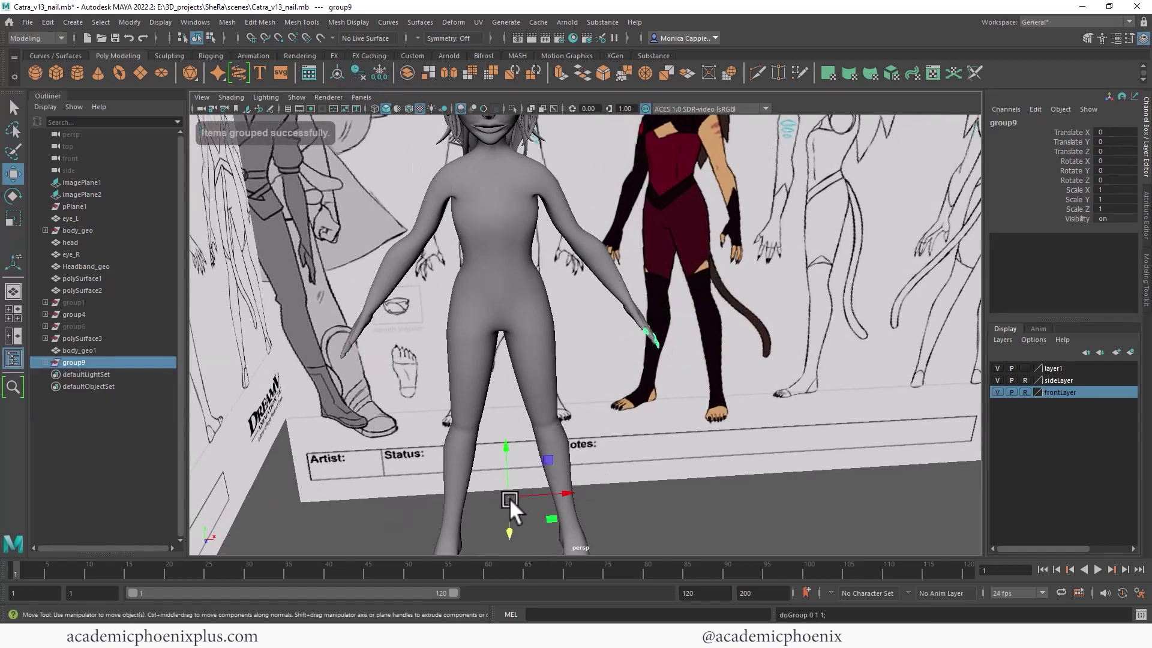
click(1114, 190)
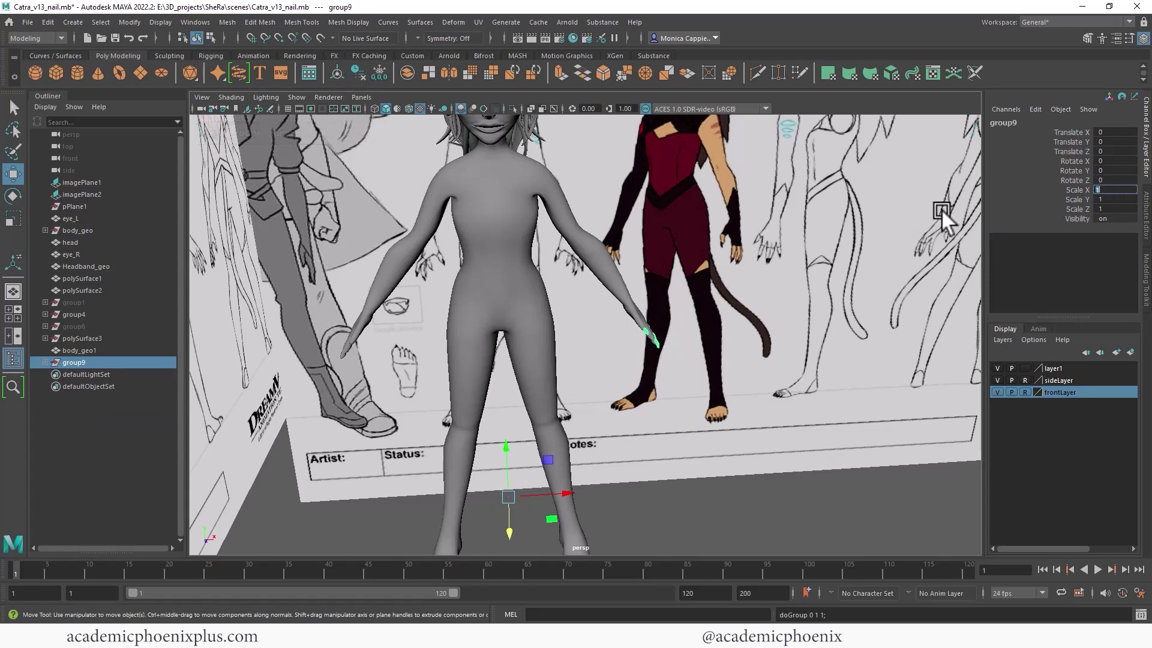
key(ctrl+d)
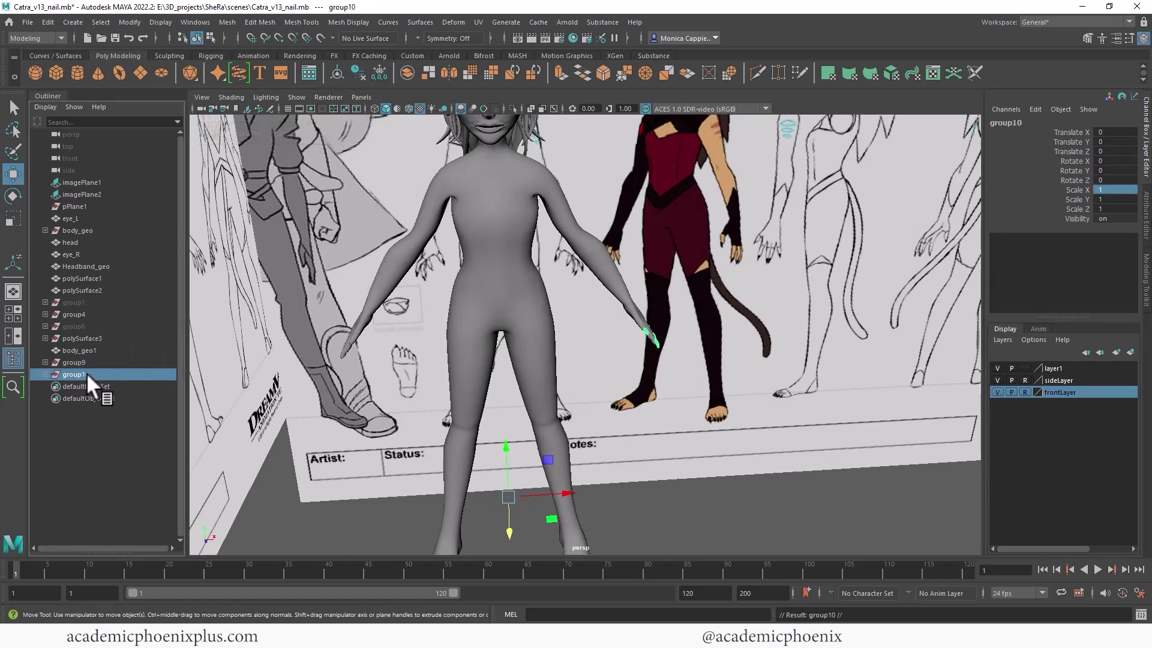
text(-1)
key(Return)
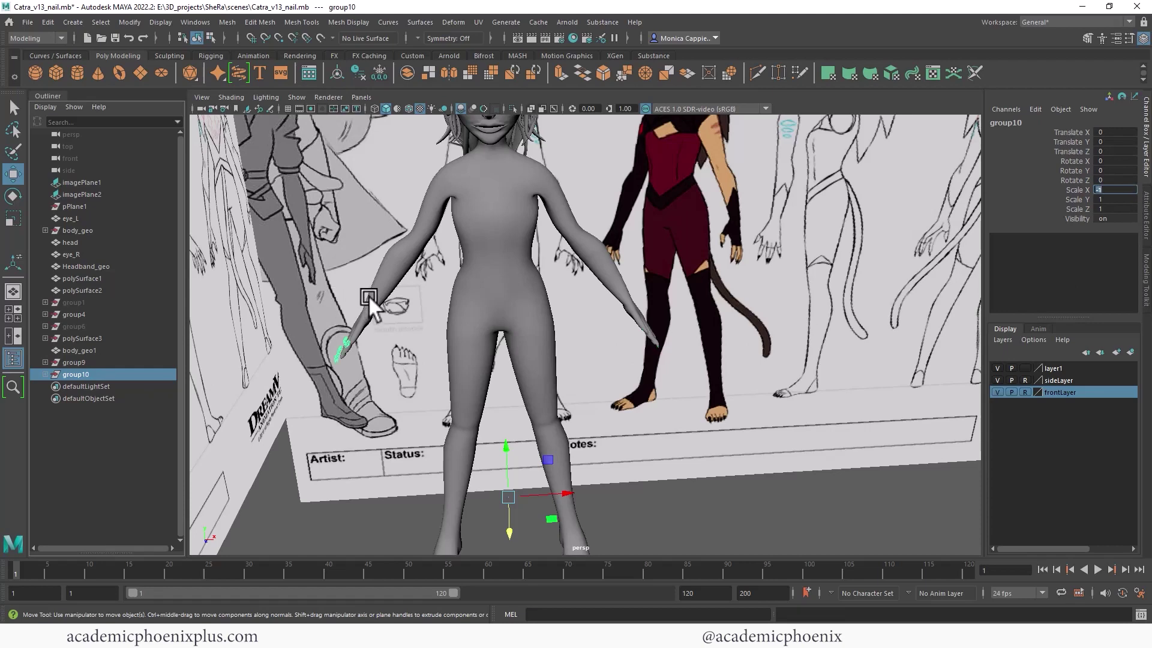
Center the mirrored nail group's pivot and move the group so its nails sit on the other hand's fingertips
alt+drag(476, 311, 563, 290)
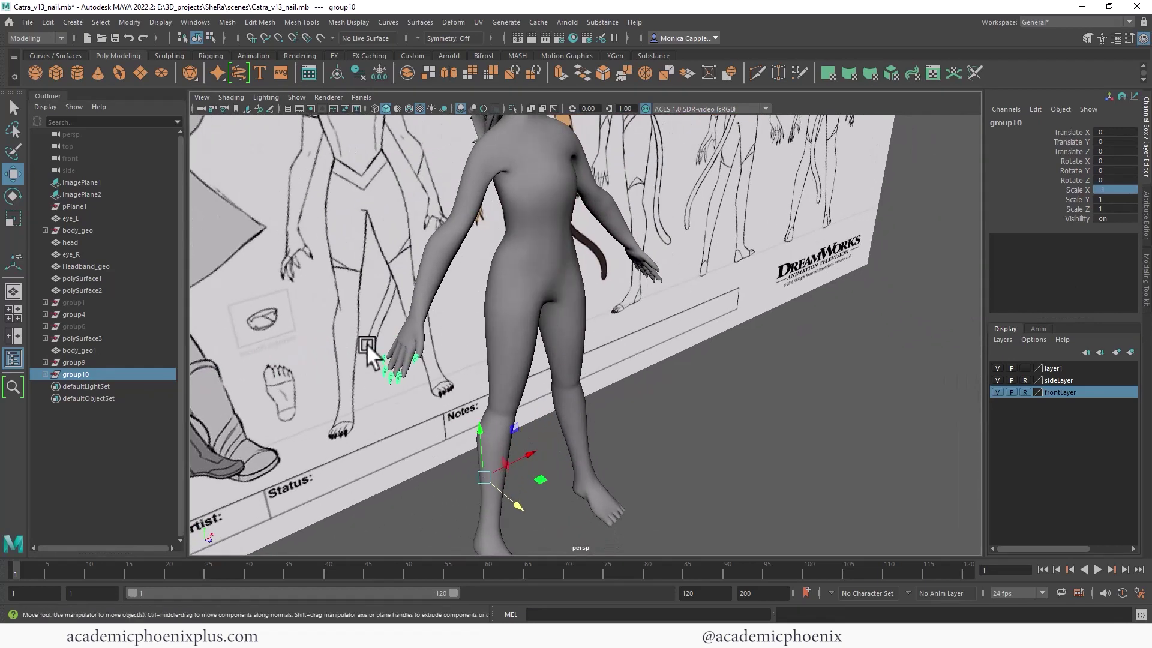
click(337, 66)
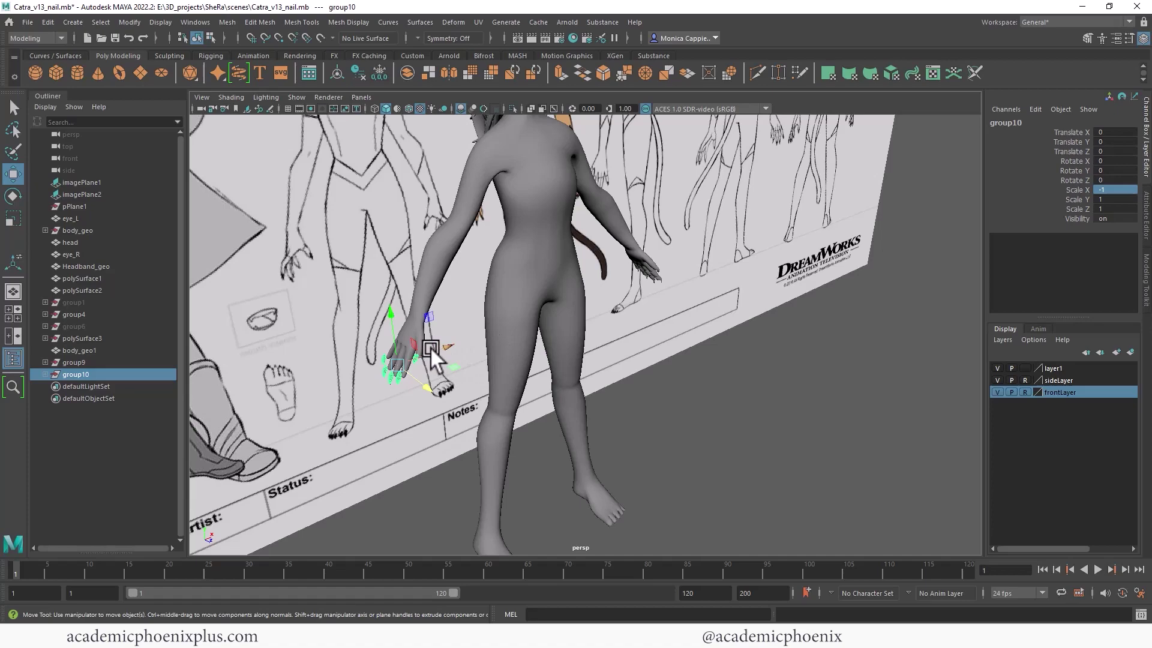
alt+right_drag(430, 346, 718, 334)
alt+middle_drag(423, 336, 649, 268)
alt+right_drag(467, 283, 543, 281)
alt+middle_drag(544, 280, 690, 280)
alt+right_drag(474, 288, 426, 285)
drag(413, 330, 519, 307)
drag(737, 277, 692, 322)
Try rotating the mirrored nail group around two different axes and undo each rotation
key(e)
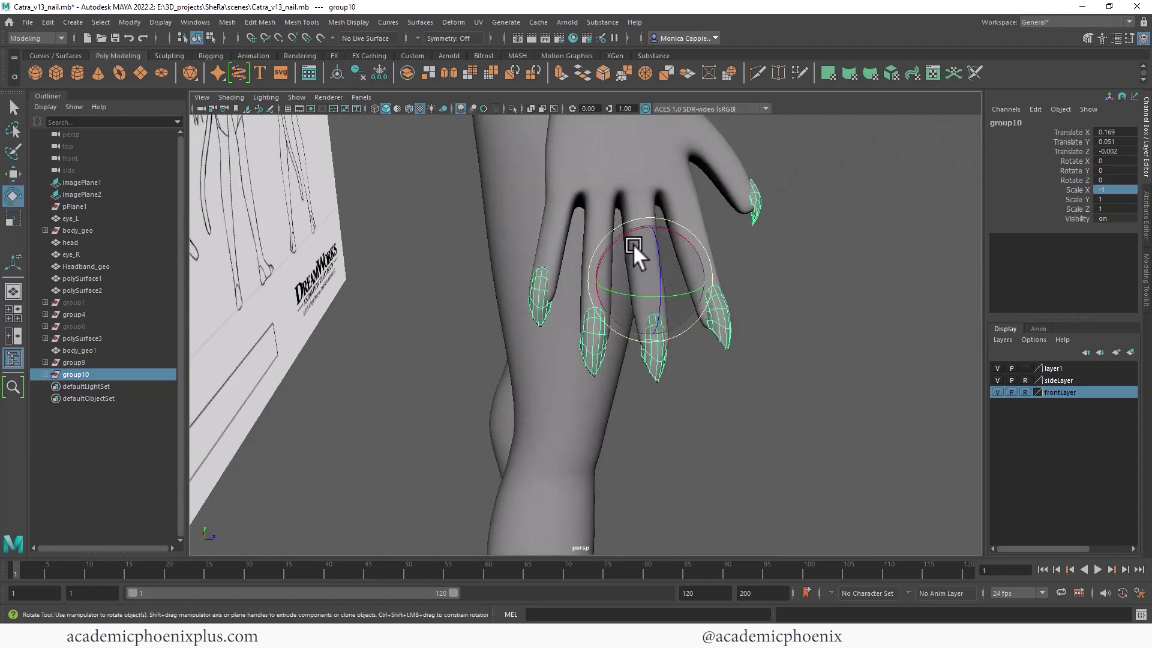
drag(632, 243, 632, 249)
key(ctrl+z)
drag(631, 290, 629, 290)
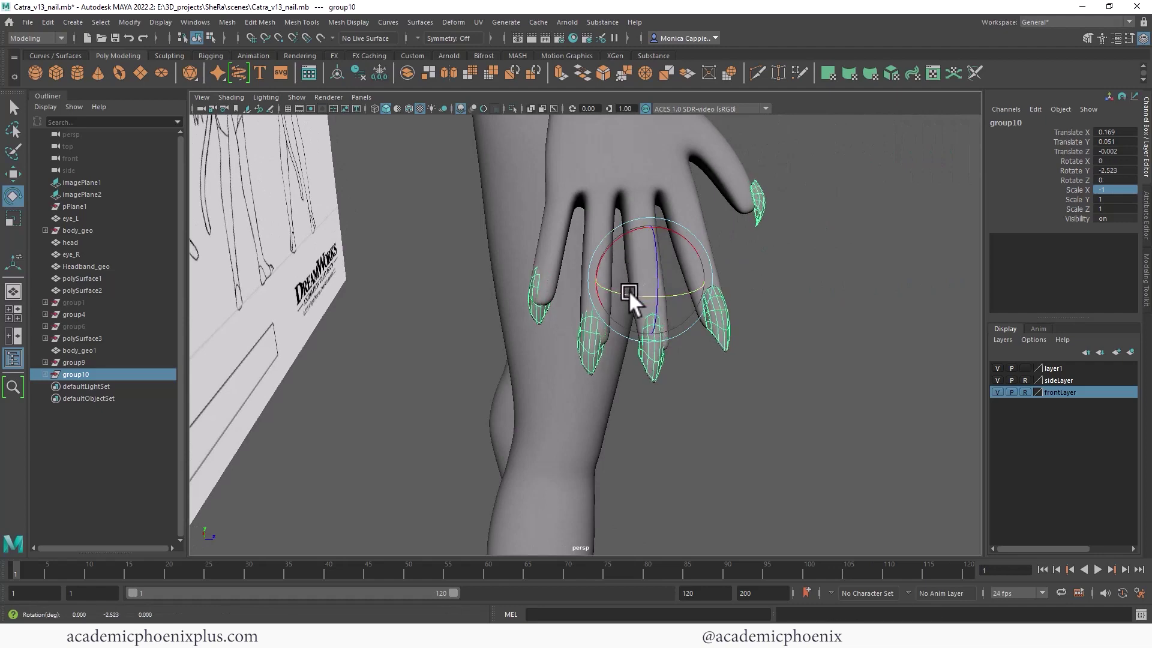
key(ctrl+z)
Rotate individual nails in the mirrored group to align them with their fingers
click(541, 307)
scroll(559, 291, down, 2)
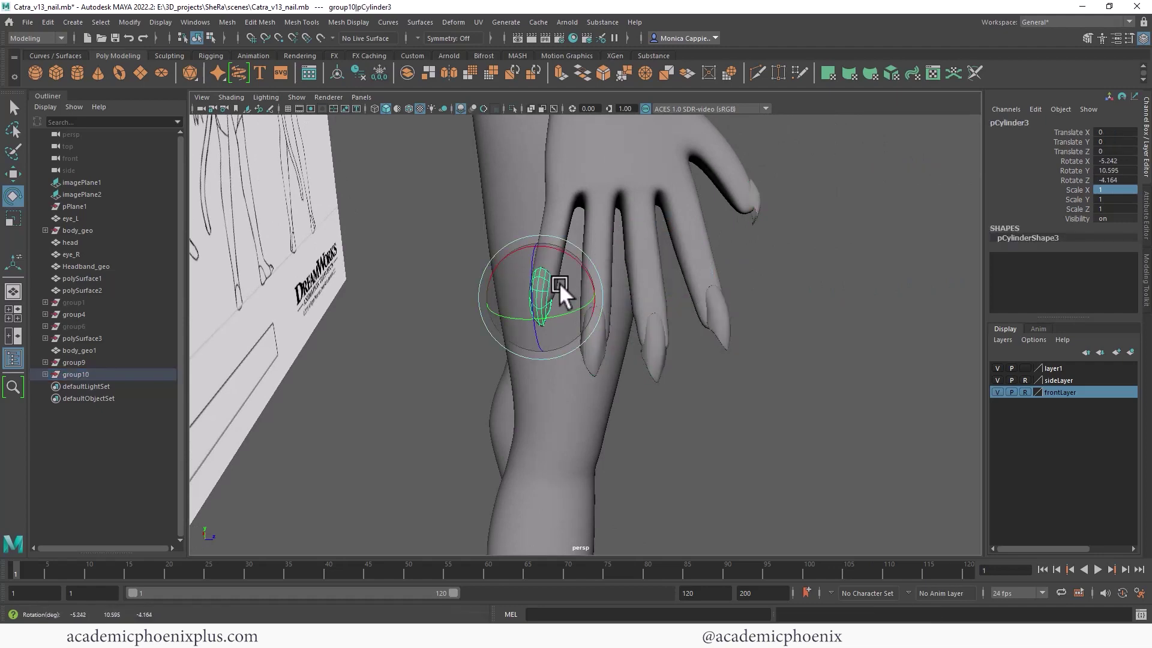
scroll(660, 306, down, 6)
Place a copy of an original fingernail on the big toe of the same side and rotate it to point forward
alt+drag(864, 330, 699, 275)
scroll(700, 274, up, 8)
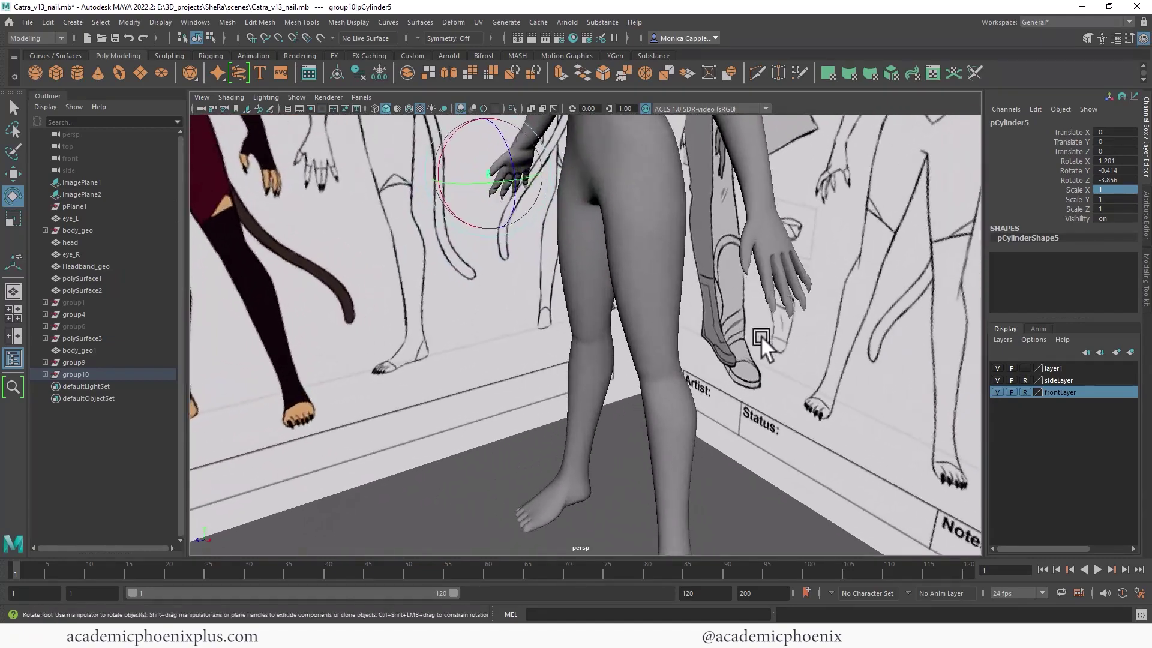
click(704, 229)
alt+drag(625, 369, 632, 281)
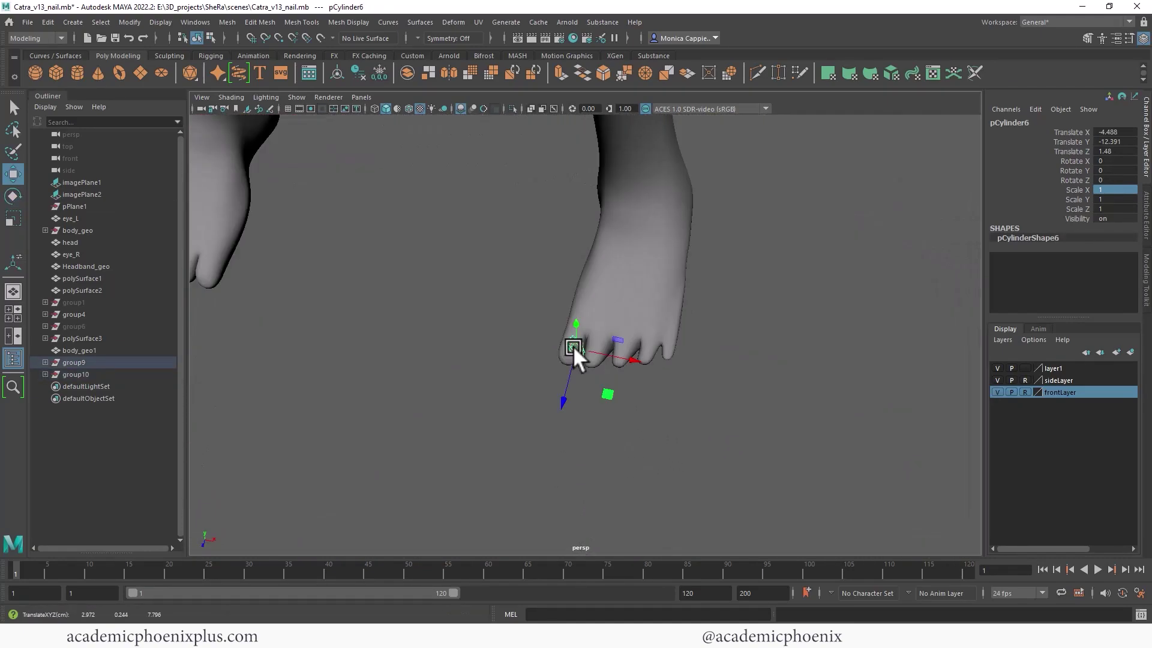
key(e)
drag(583, 368, 559, 368)
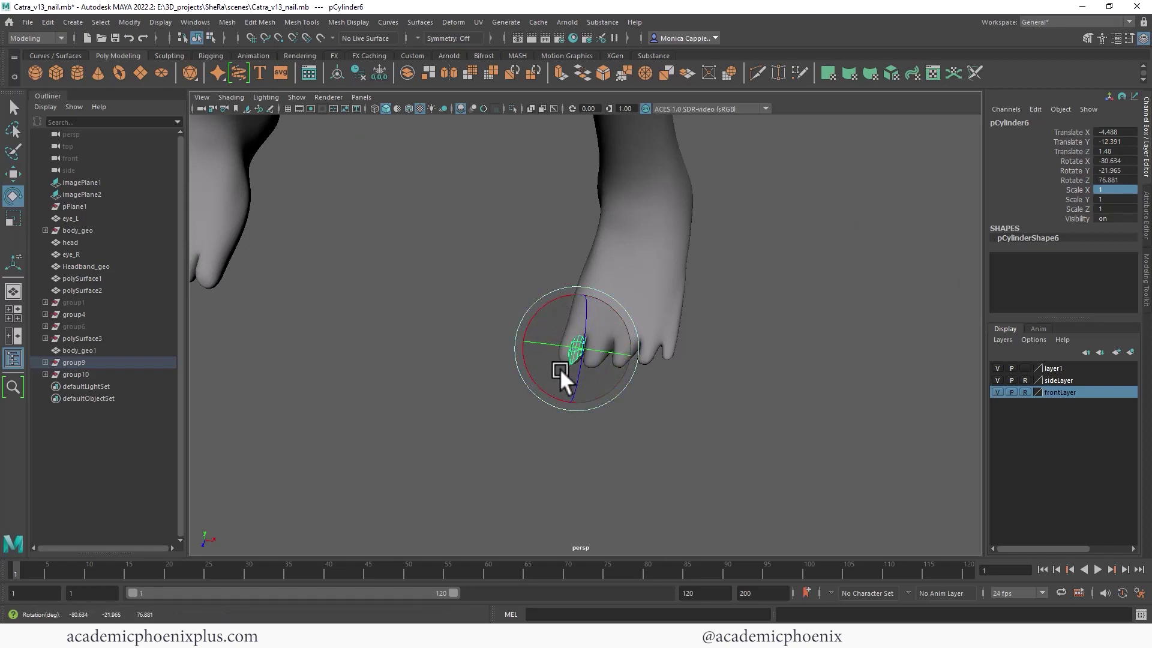
Reposition the big-toe nail over the toe tip and scale it uniformly to about 1.342
key(w)
drag(641, 358, 558, 383)
key(r)
key(w)
alt+drag(567, 381, 568, 356)
key(r)
Lower and tilt the big-toe nail so that it sits flush with the slope of the toe
alt+drag(734, 351, 618, 321)
alt+right_drag(618, 321, 660, 300)
alt+drag(660, 300, 654, 273)
key(w)
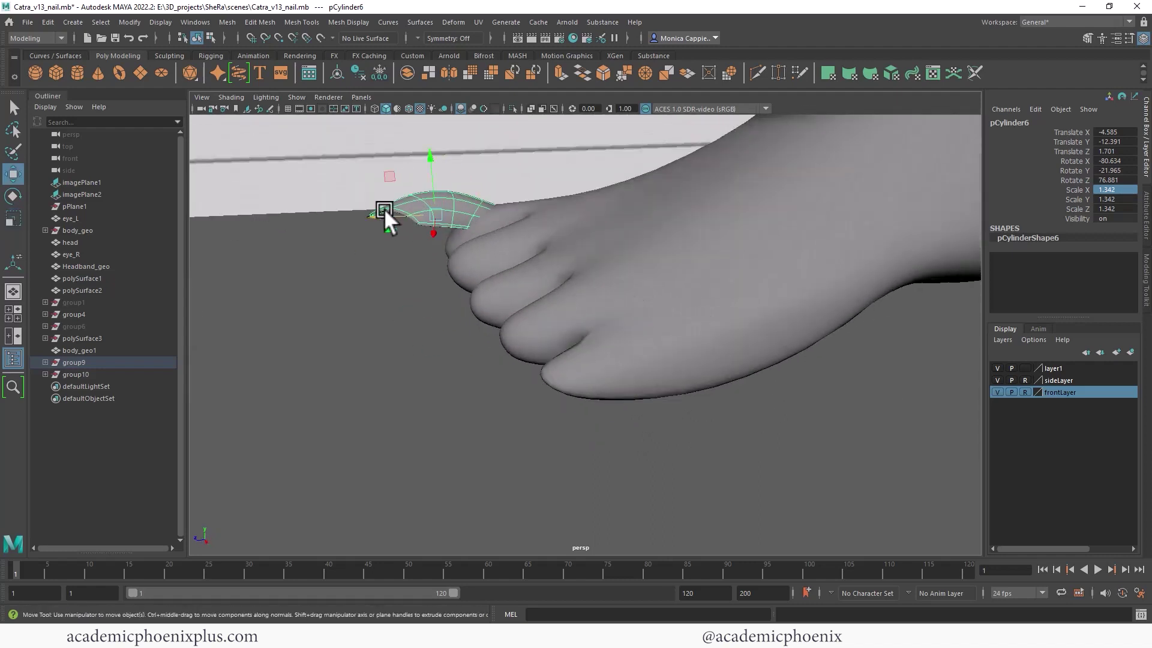
drag(384, 208, 401, 207)
key(e)
drag(437, 170, 517, 265)
key(w)
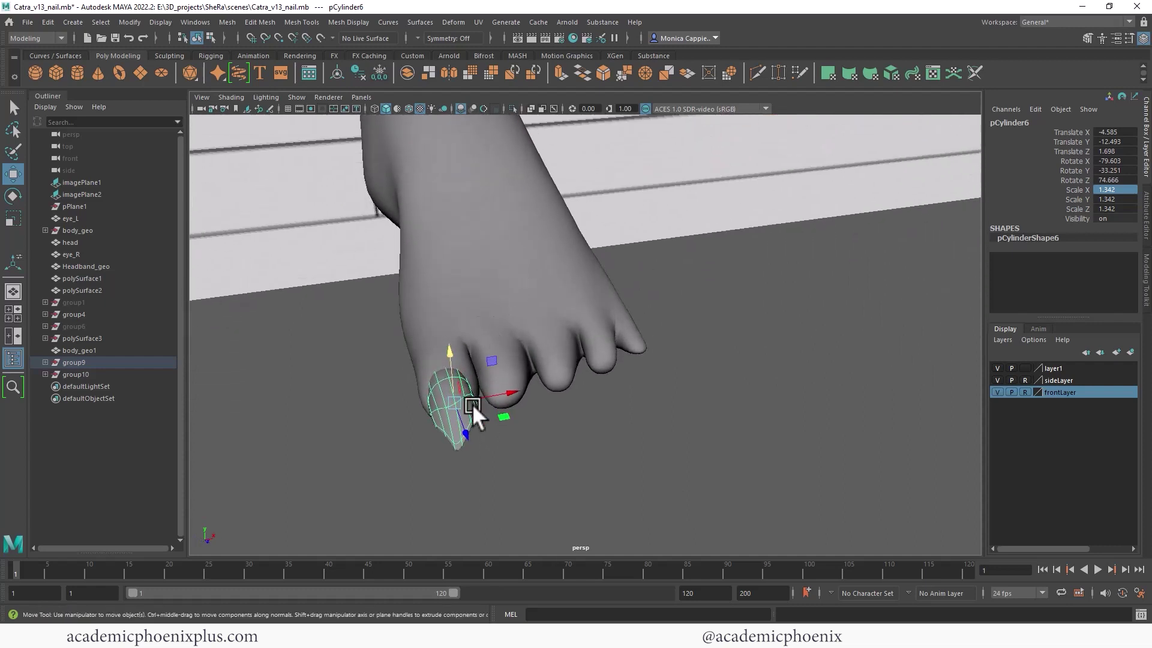
key(r)
alt+drag(495, 391, 486, 329)
Duplicate the big-toe nail, fit the copy onto the second toe and scale it to about 1.314
key(ctrl+d)
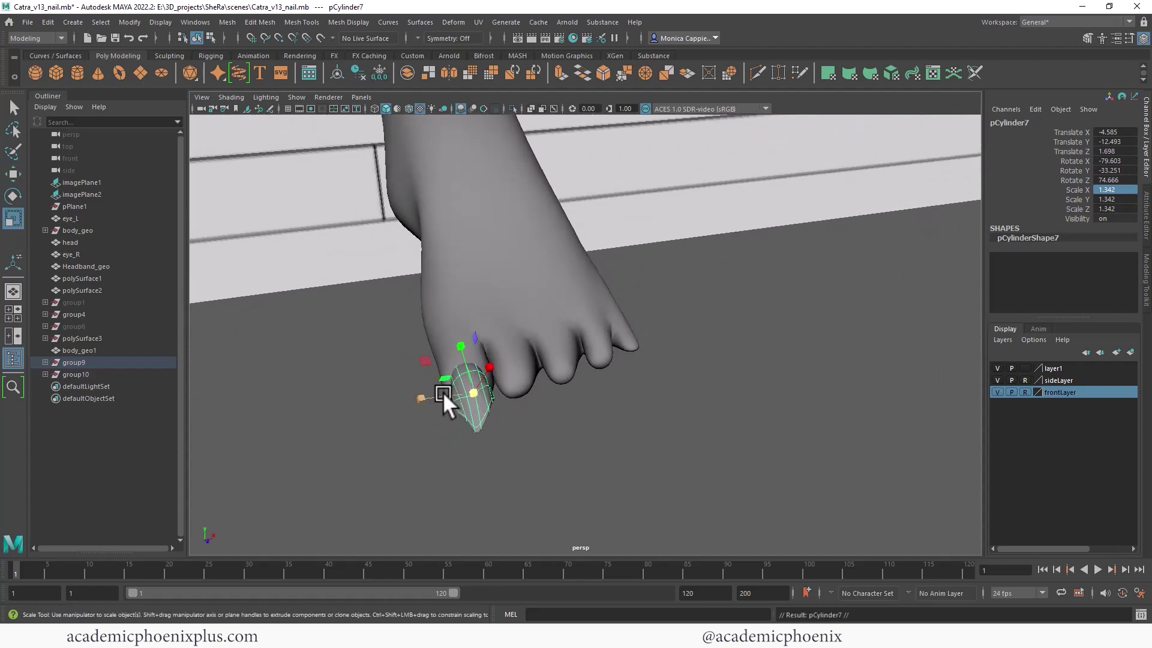
key(w)
drag(458, 393, 520, 375)
key(e)
key(r)
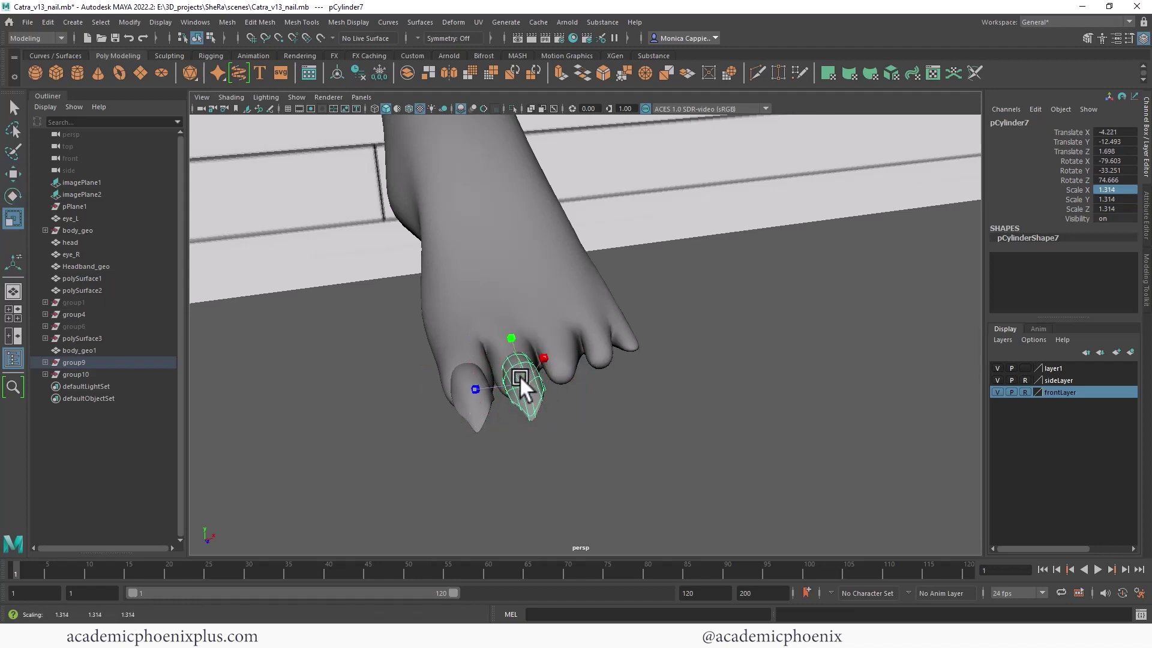
key(w)
Duplicate the second toe's nail, fit the copy onto the third toe and scale it to about 1.13
key(ctrl+d)
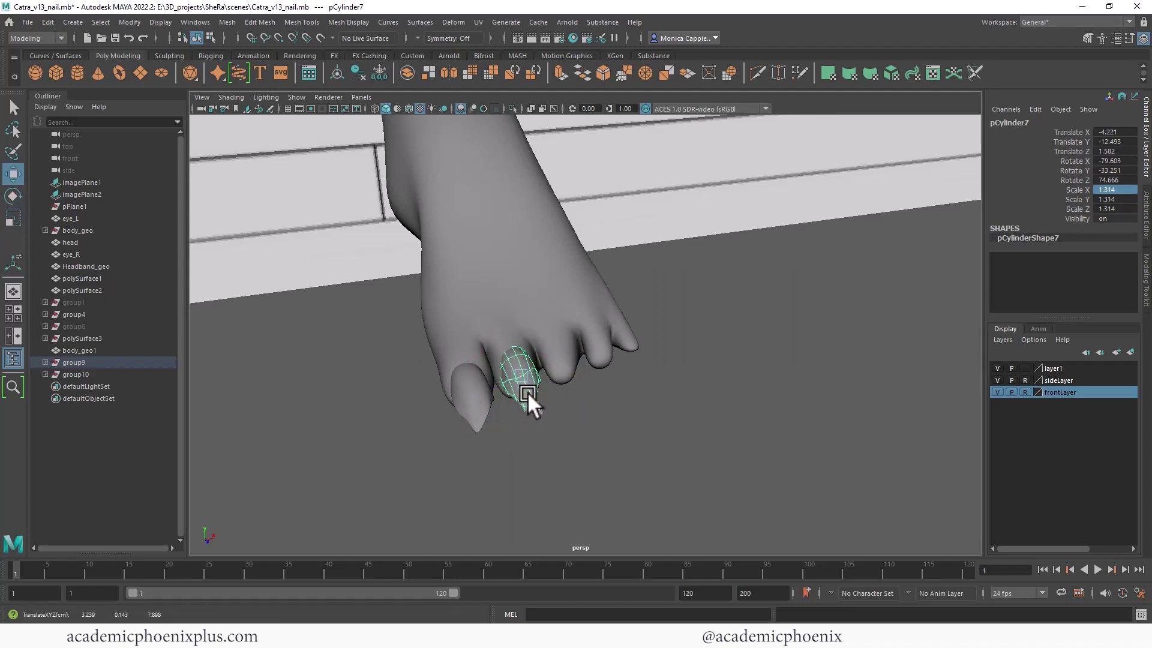
drag(558, 365, 567, 319)
key(r)
key(w)
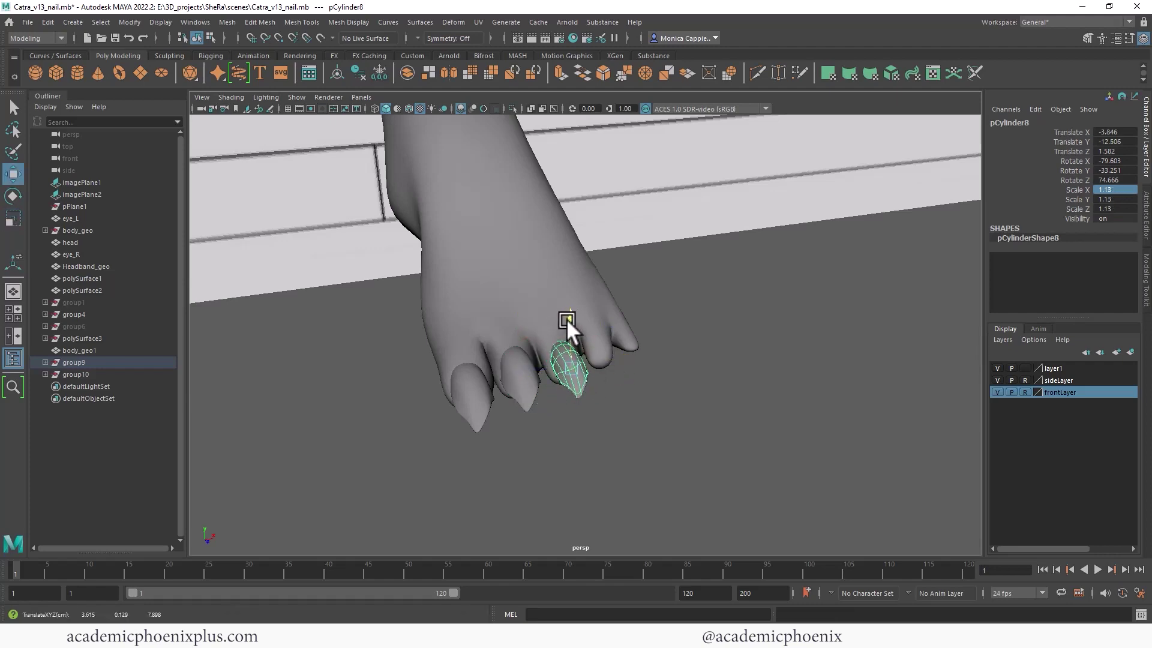
drag(588, 391, 539, 383)
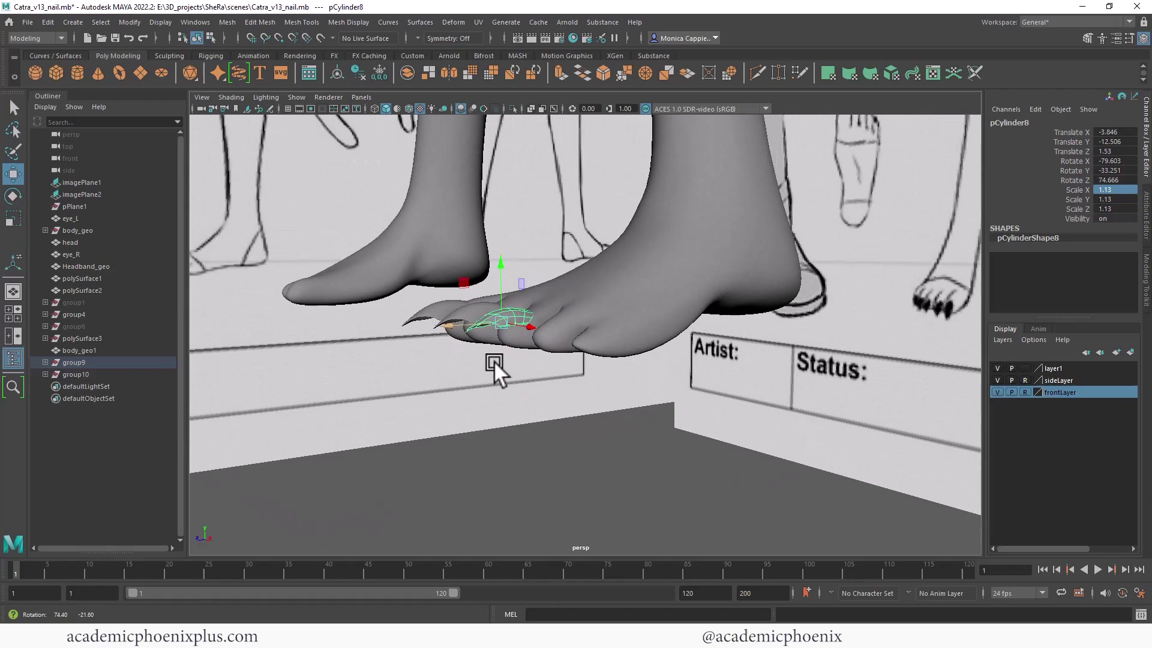
Duplicate the third toe's nail, fit and rotate the copy on the fourth toe, and scale it to about 0.981
alt+drag(494, 361, 526, 331)
key(ctrl+d)
drag(519, 287, 520, 292)
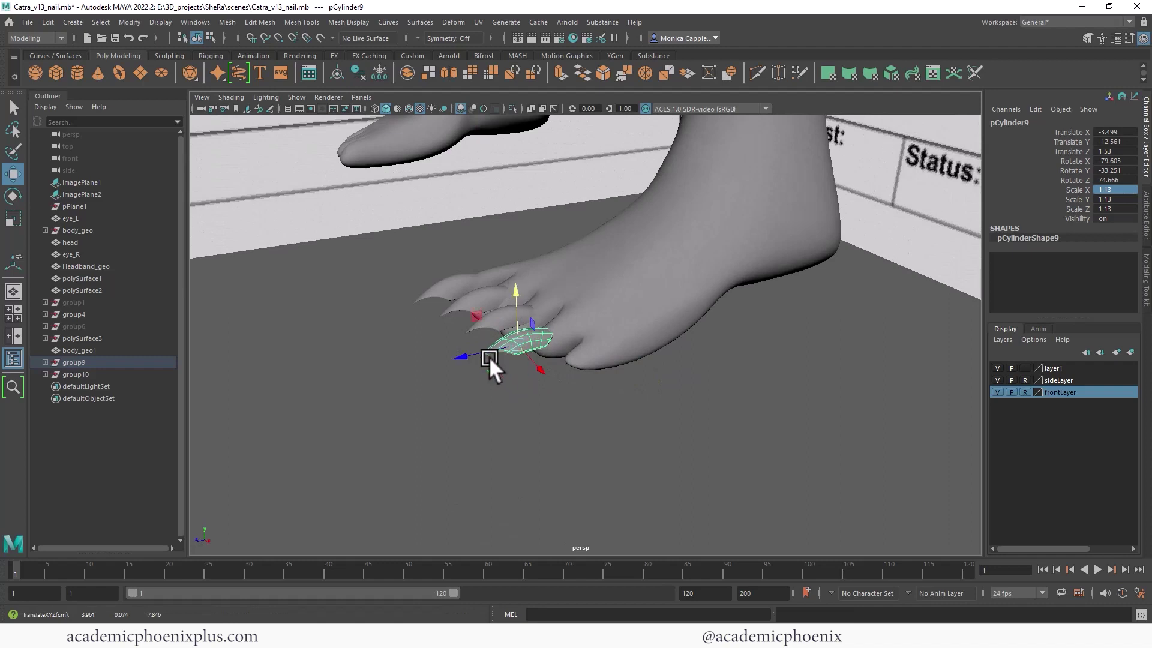
drag(489, 356, 523, 351)
key(e)
key(w)
key(r)
Duplicate the fourth toe's nail, fit a smaller copy onto the little toe and deselect it
key(ctrl+d)
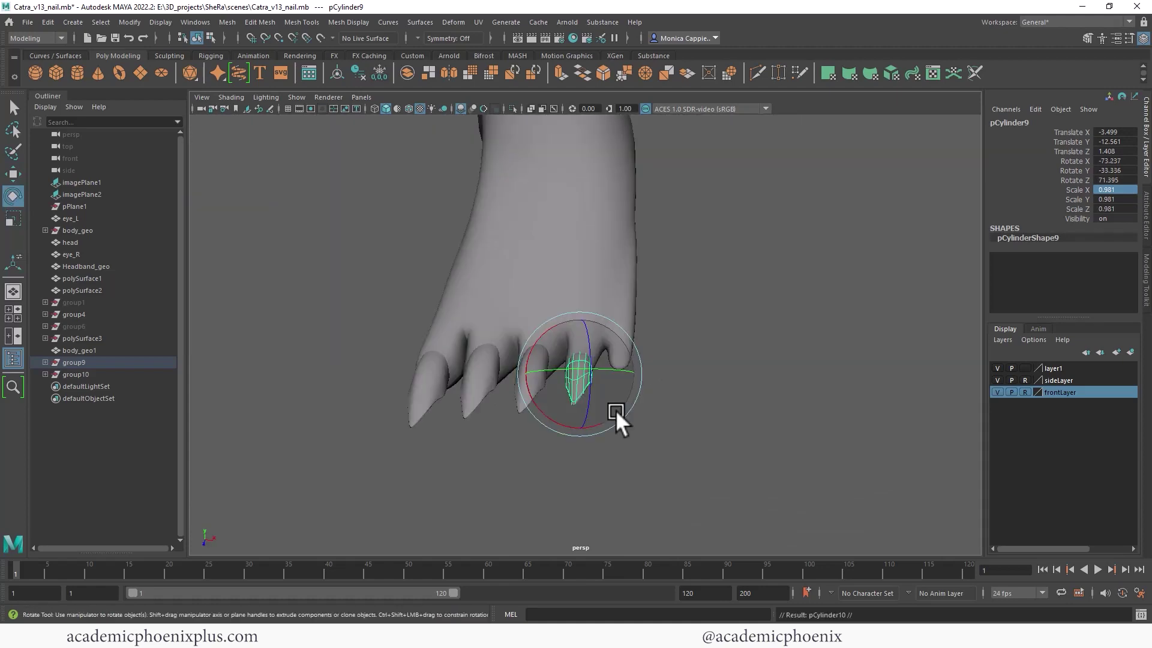
key(w)
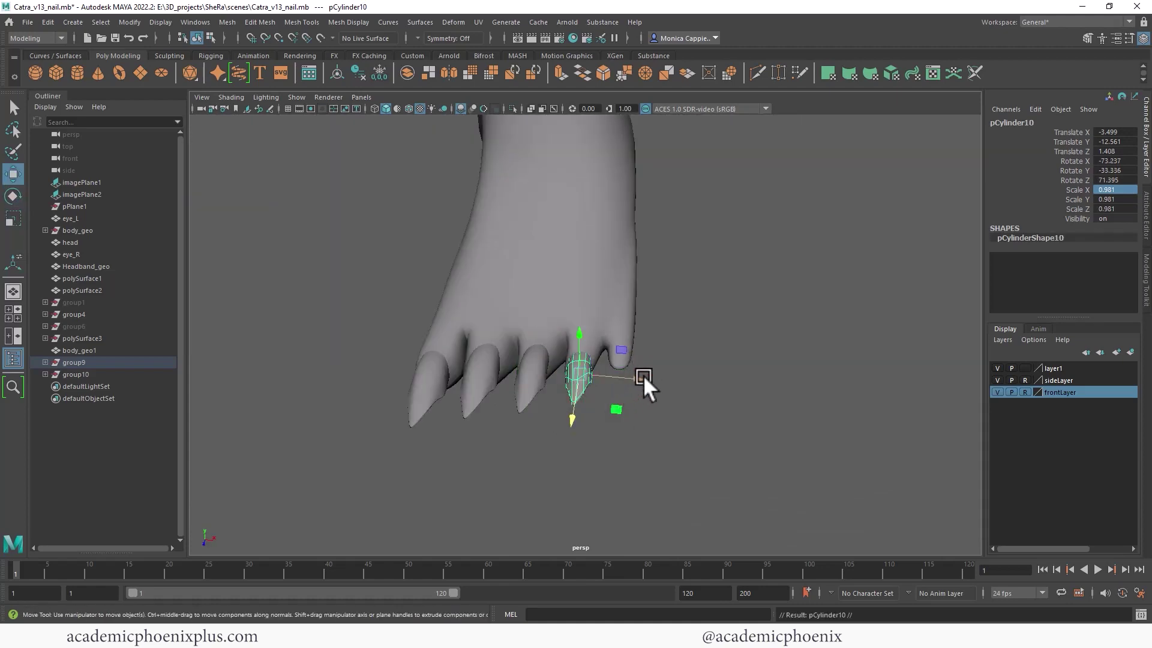
drag(643, 377, 564, 369)
key(r)
key(w)
drag(599, 309, 729, 342)
click(733, 341)
Select all five toenails and group them
alt+right_drag(731, 333, 424, 283)
alt+drag(423, 284, 578, 362)
alt+right_drag(579, 362, 703, 361)
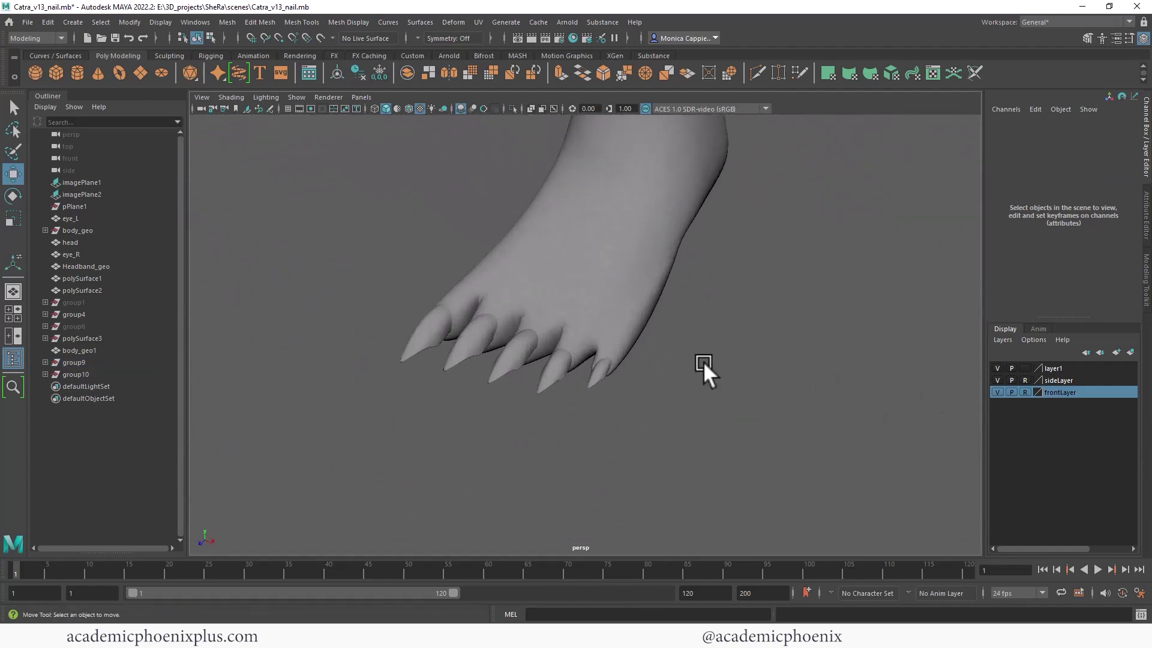
alt+drag(703, 361, 567, 328)
click(523, 327)
drag(481, 333, 358, 333)
click(506, 314)
alt+drag(358, 333, 581, 276)
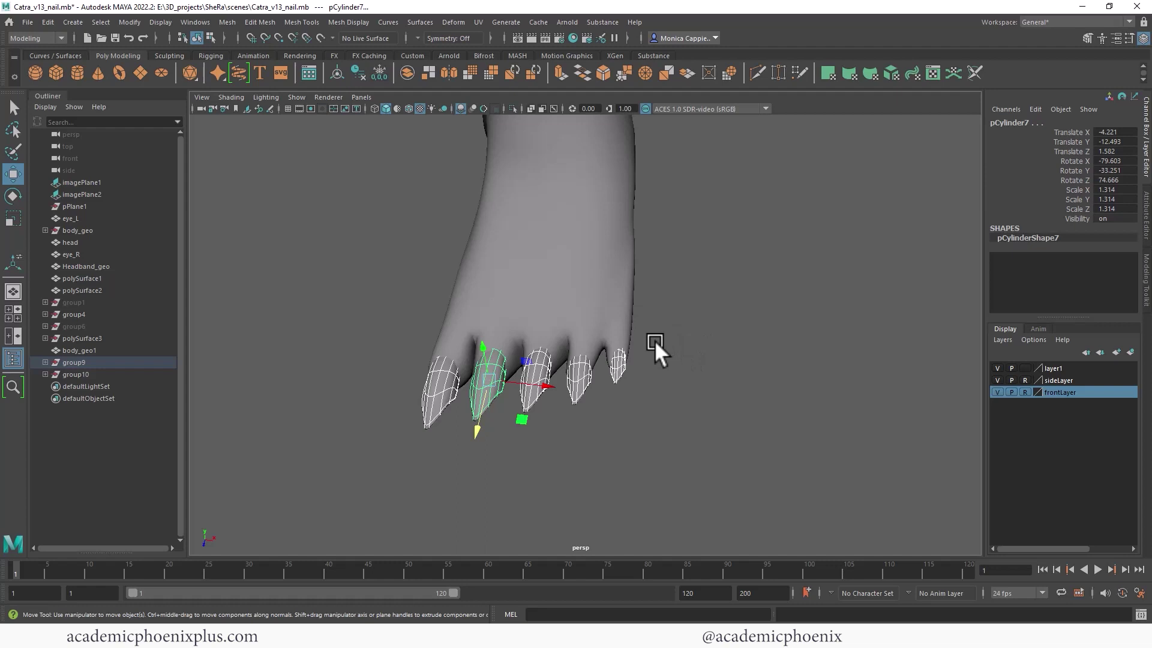
key(ctrl+g)
scroll(567, 344, down, 5)
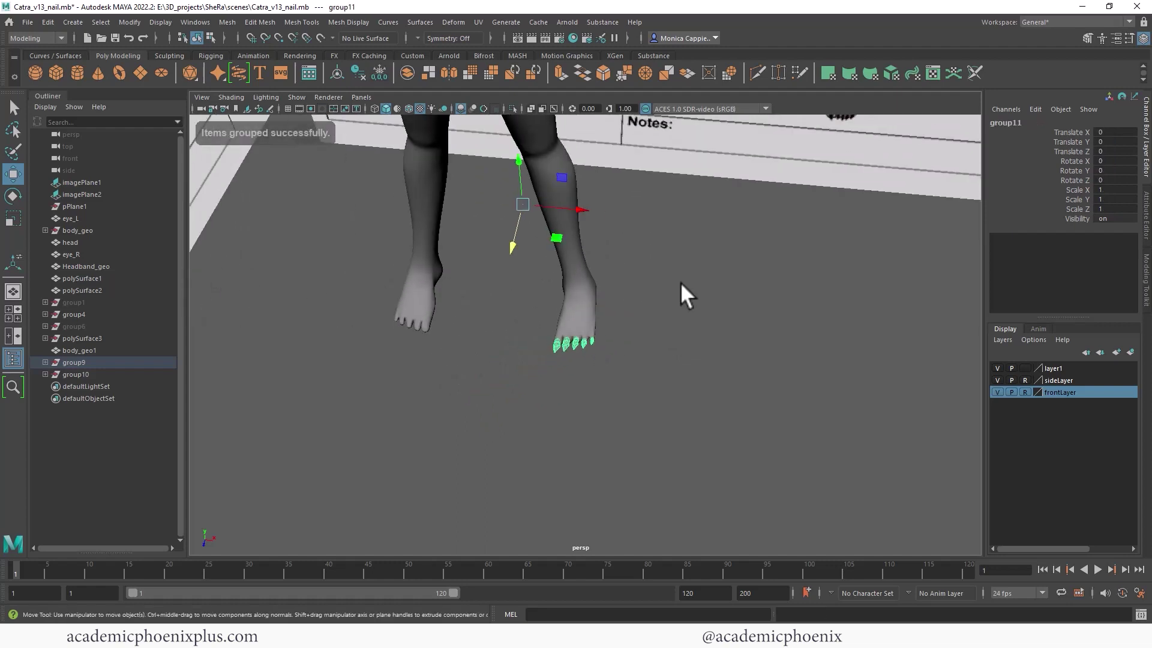
Duplicate the toenail group and set the copy's Scale X to -1
key(ctrl+g)
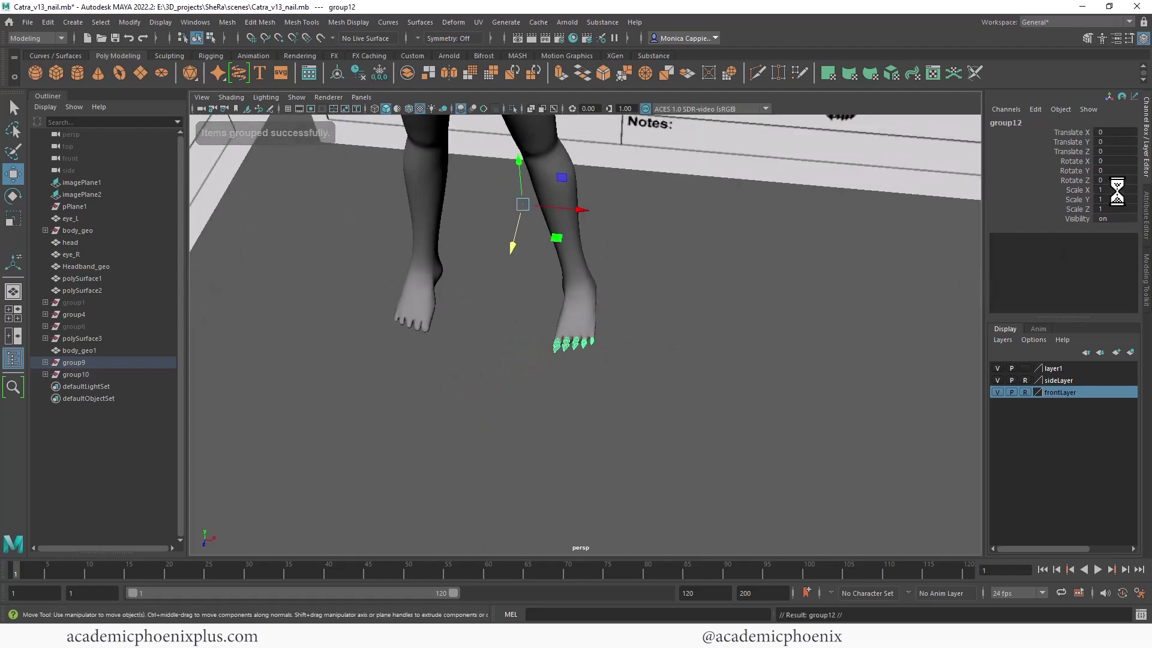
click(1107, 190)
text(-1)
key(Return)
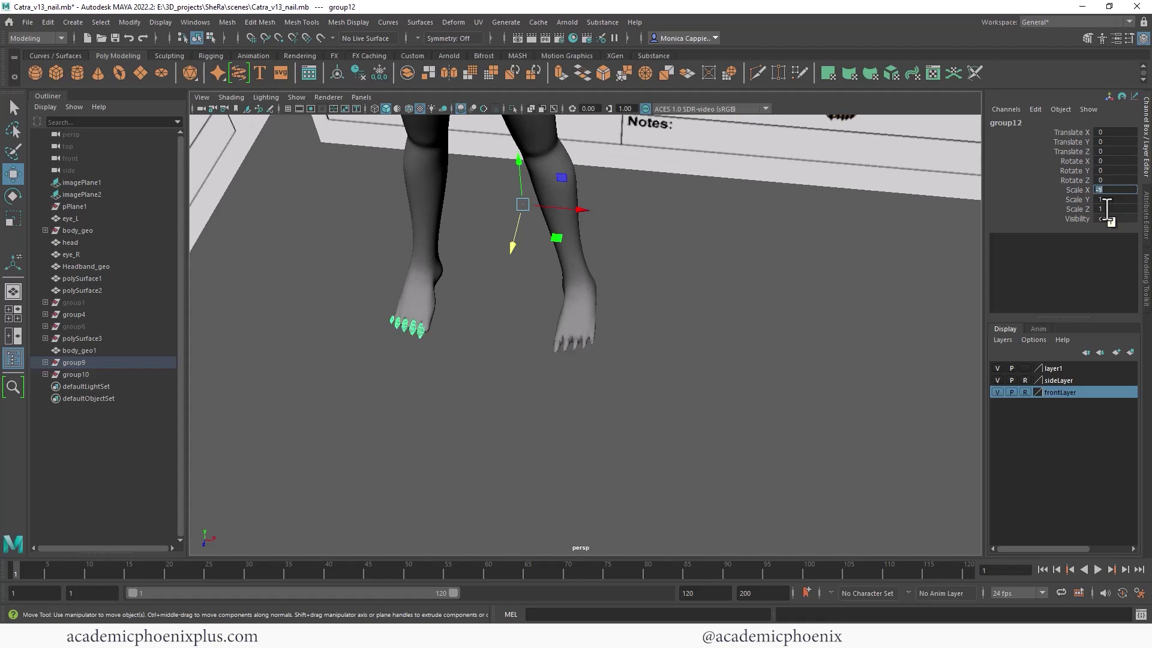
Center the pivot of the mirrored toenail group, compare both feet and deselect the group
scroll(401, 276, up, 4)
click(338, 73)
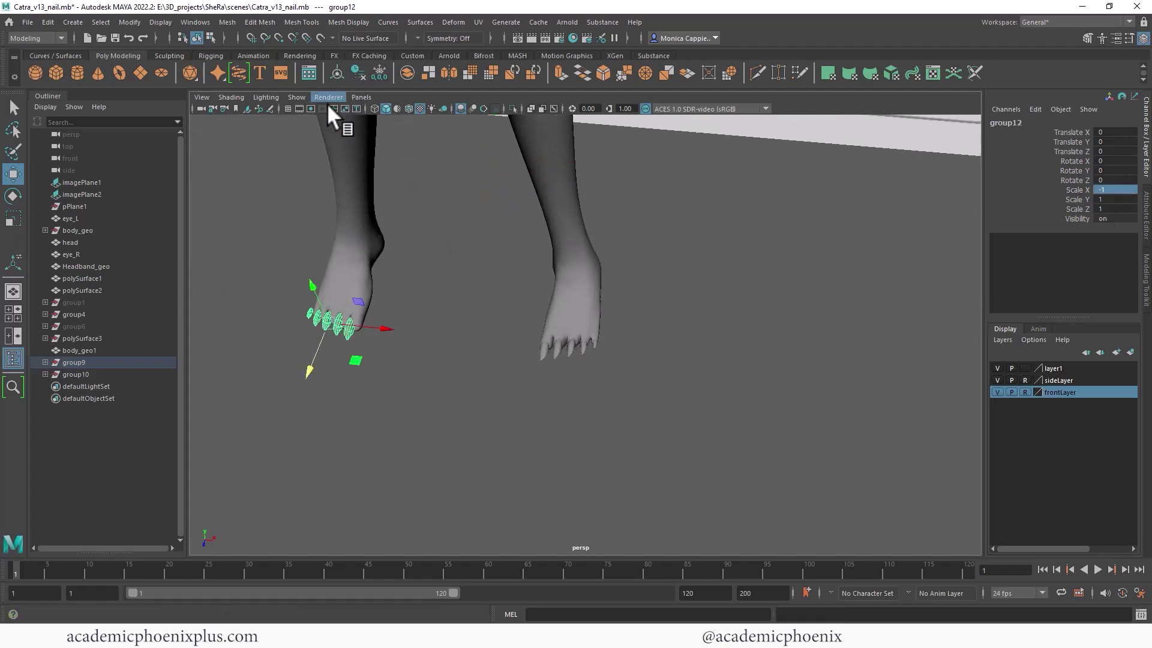
alt+middle_drag(345, 295, 469, 268)
scroll(661, 269, up, 3)
scroll(430, 275, up, 2)
drag(431, 275, 537, 273)
click(625, 300)
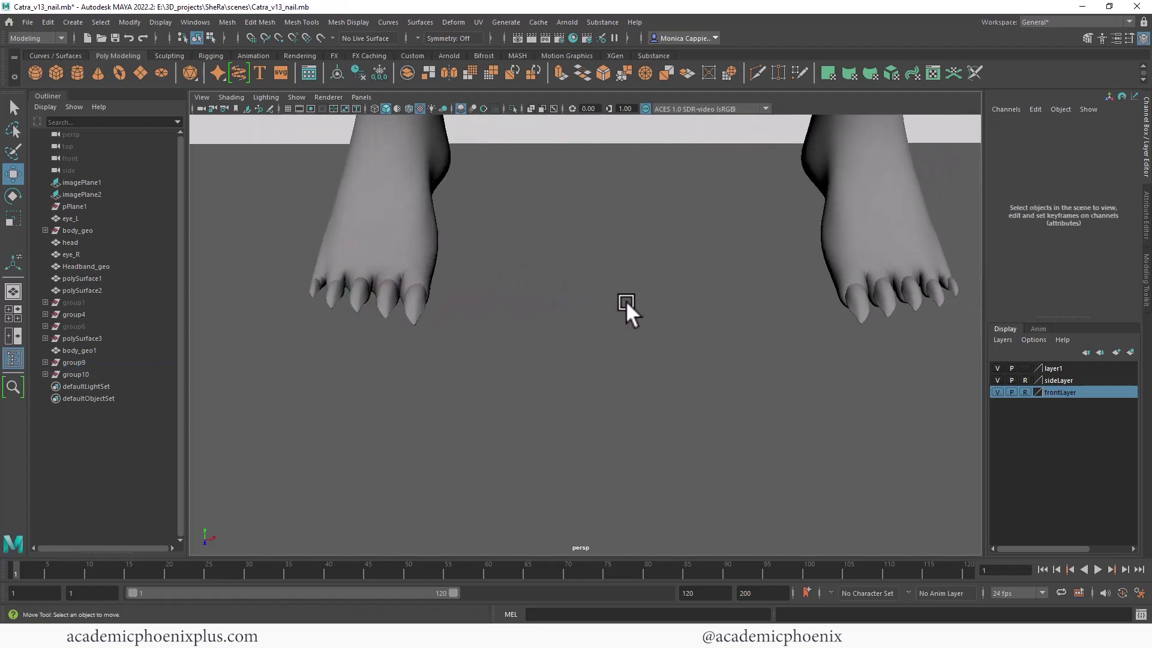
Shift the whole mirrored toenail group to about 0.144 in Translate X to fit the toes, then deselect it
alt+right_drag(625, 300, 484, 270)
scroll(484, 270, down, 2)
scroll(636, 301, up, 6)
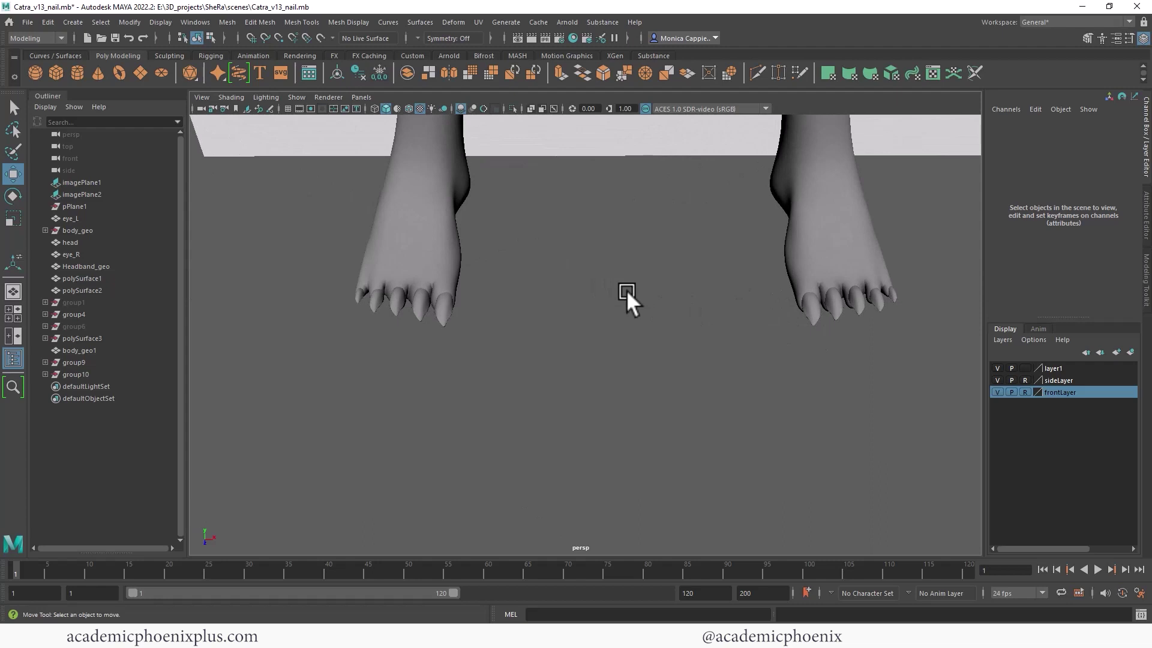
alt+middle_drag(621, 286, 590, 366)
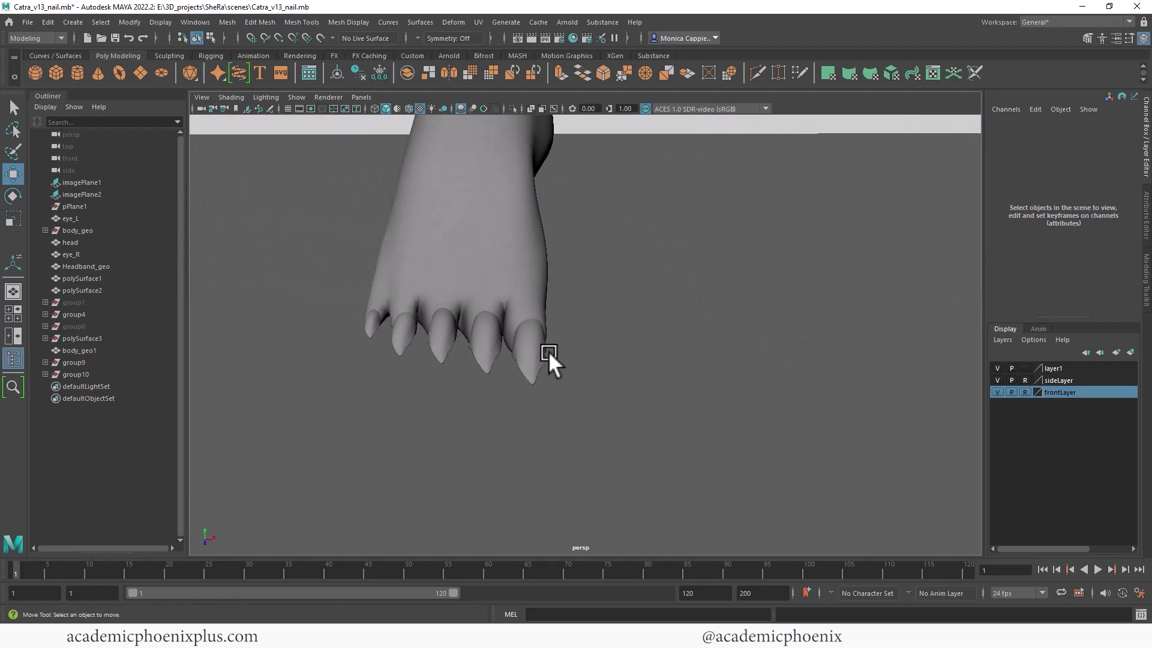
click(526, 358)
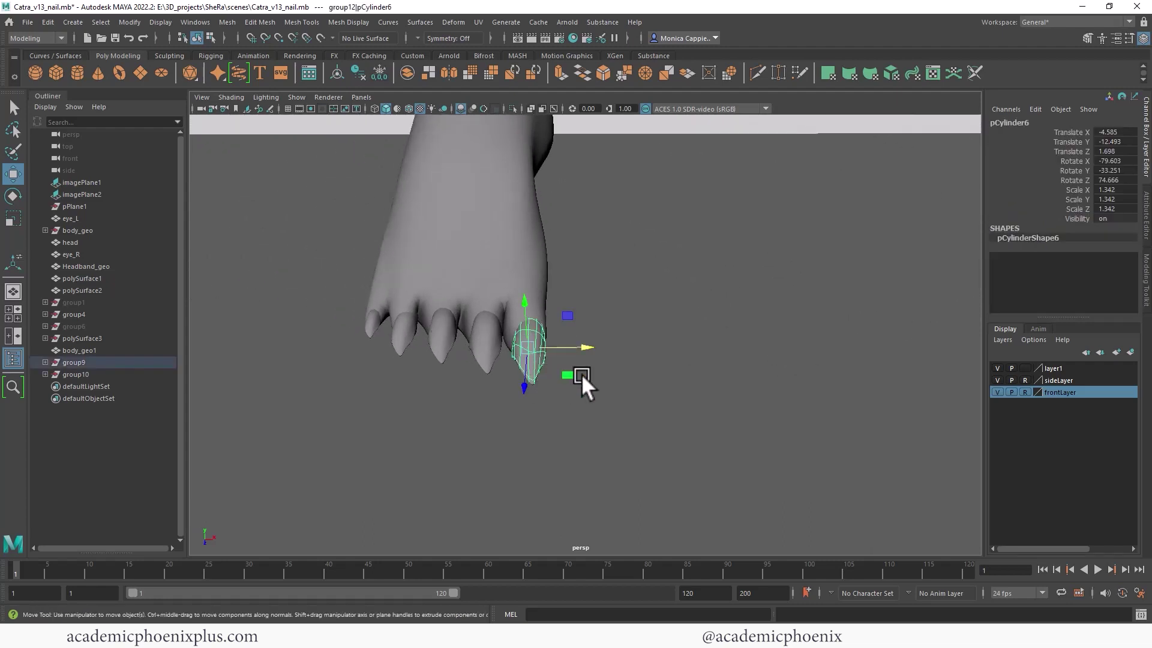
key(Up)
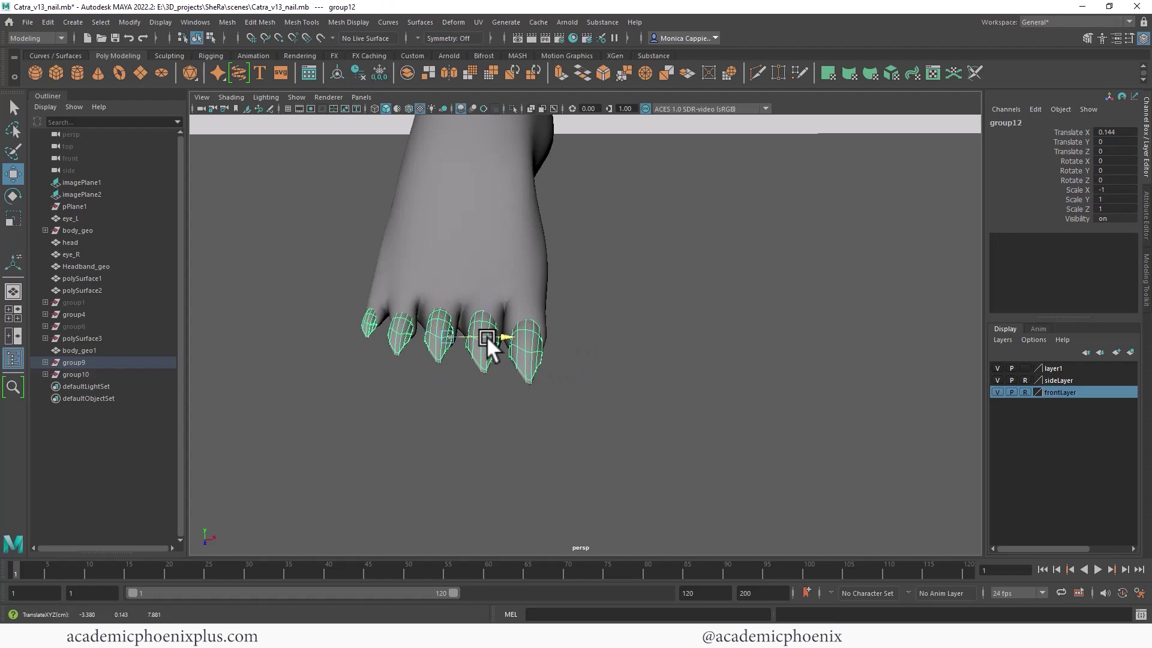
click(677, 351)
Hide the frontLayer and sideLayer reference image layers
alt+right_drag(677, 351, 402, 300)
alt+right_drag(793, 364, 624, 336)
alt+drag(801, 322, 751, 293)
alt+right_drag(751, 292, 661, 231)
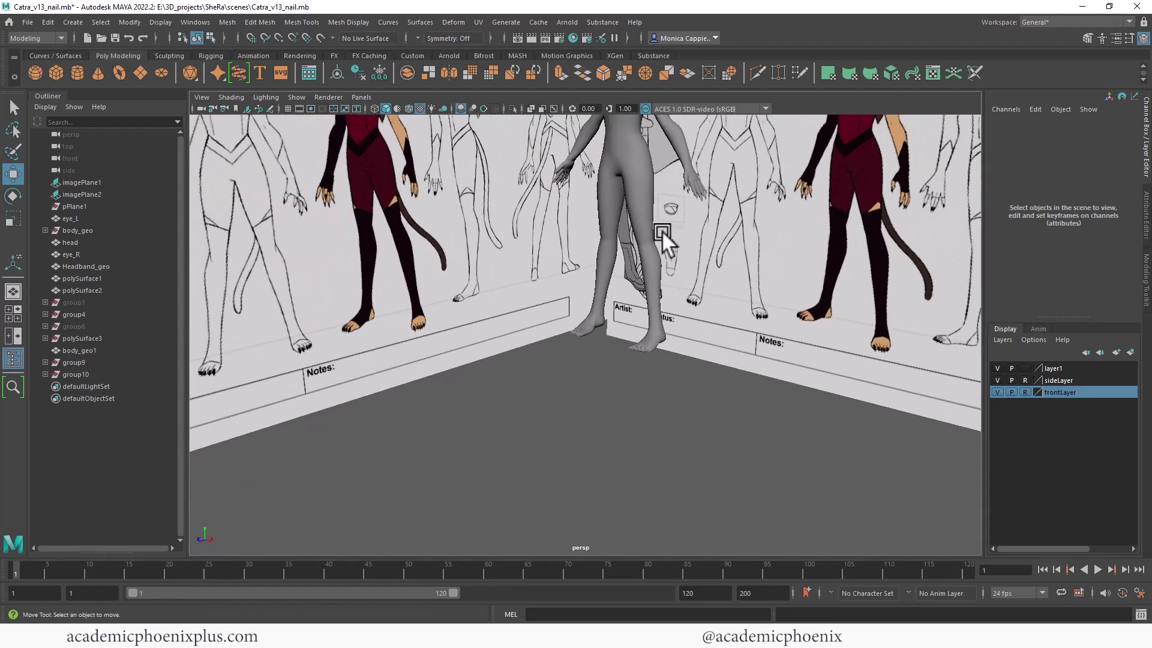
alt+middle_drag(661, 231, 717, 368)
mouse_move(716, 368)
alt+mouse_down()
mouse_move(719, 380)
mouse_move(699, 376)
mouse_move(773, 369)
mouse_move(656, 347)
mouse_move(473, 348)
mouse_move(735, 357)
alt+mouse_up()
click(996, 392)
click(996, 380)
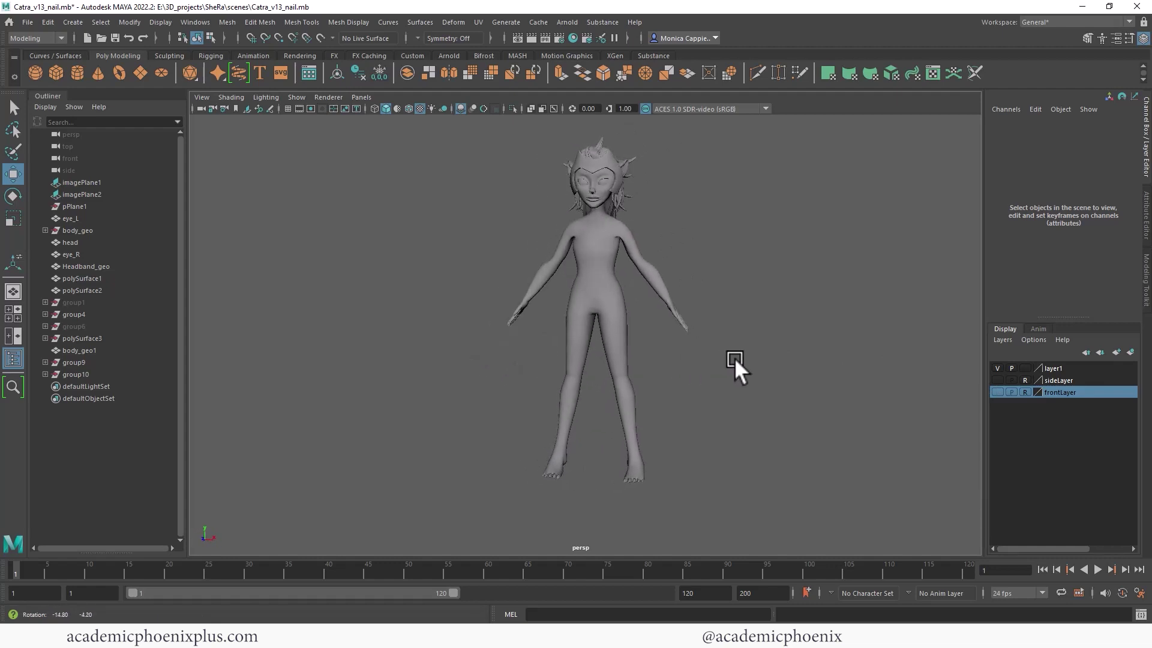
Examine the full character from several angles and select the body mesh
alt+right_drag(734, 358, 764, 377)
alt+drag(764, 376, 687, 386)
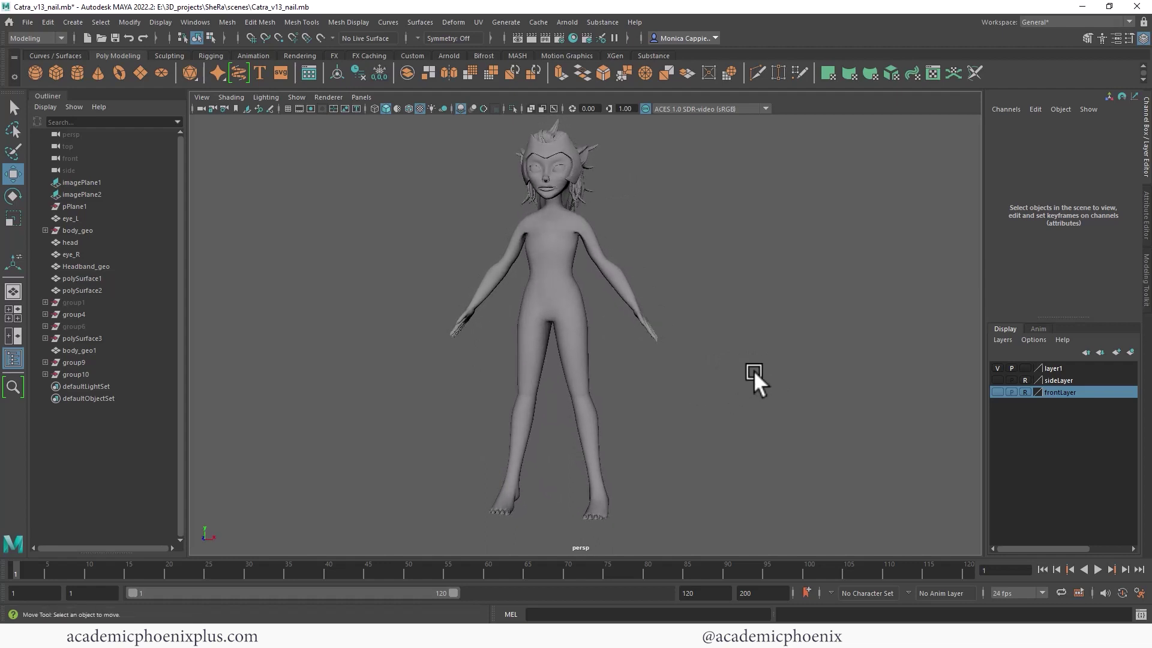
mouse_move(821, 356)
alt+mouse_down()
mouse_move(725, 361)
mouse_move(819, 354)
alt+mouse_up()
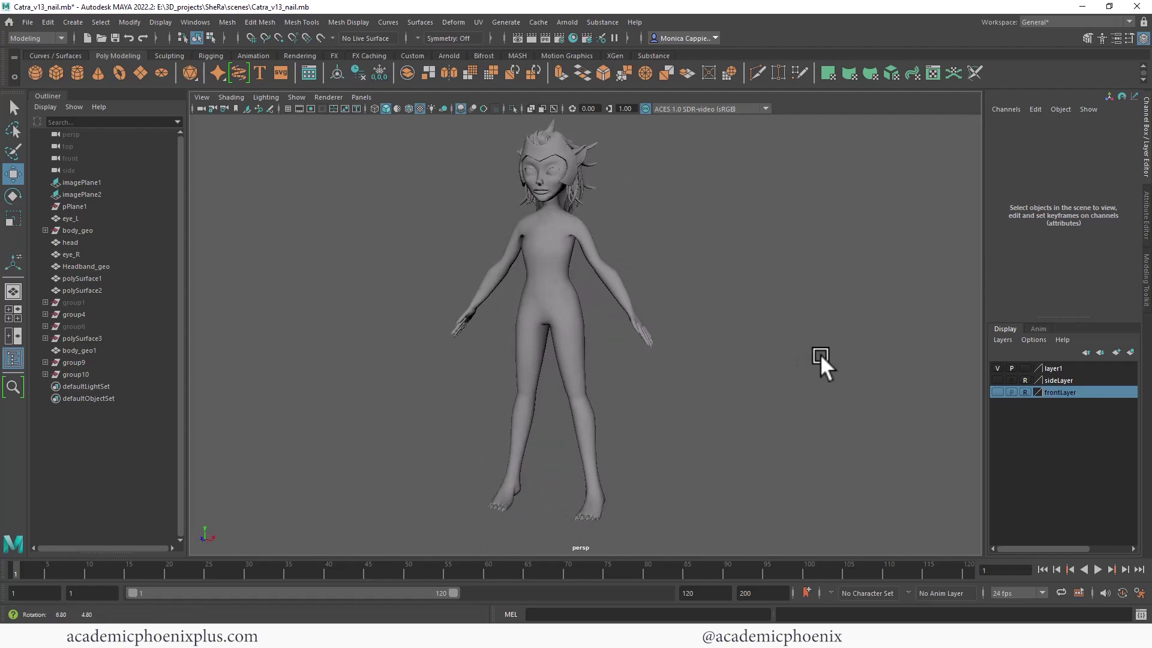
alt+middle_drag(820, 354, 693, 379)
alt+right_drag(692, 379, 809, 354)
alt+drag(809, 353, 746, 375)
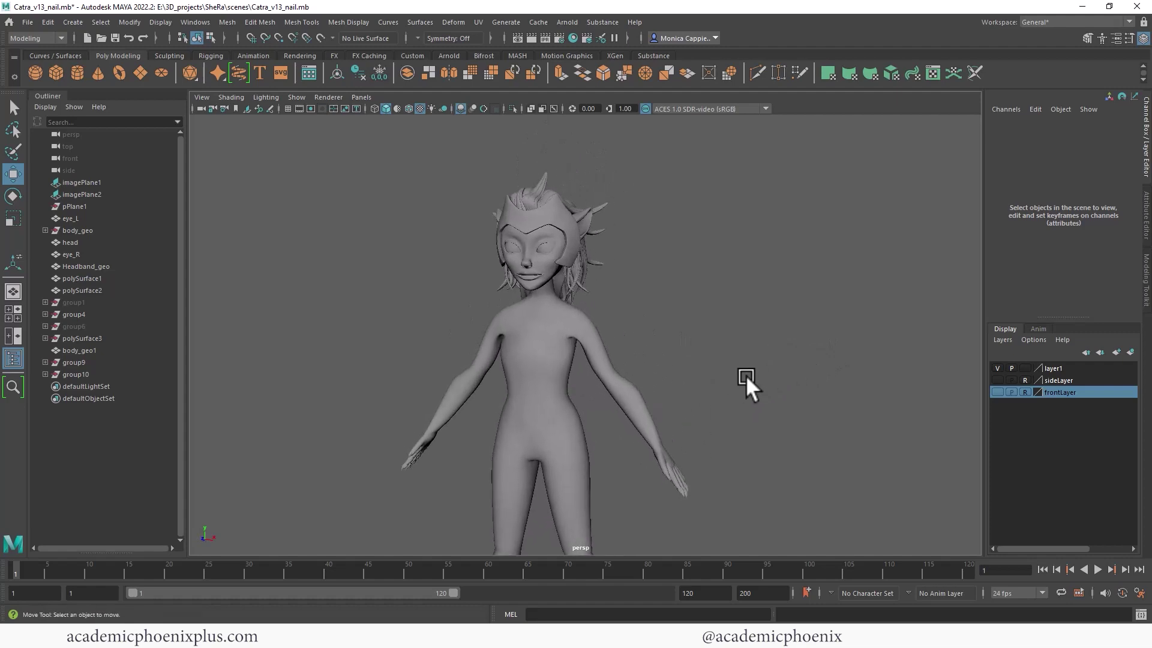
alt+right_drag(780, 354, 725, 347)
click(604, 353)
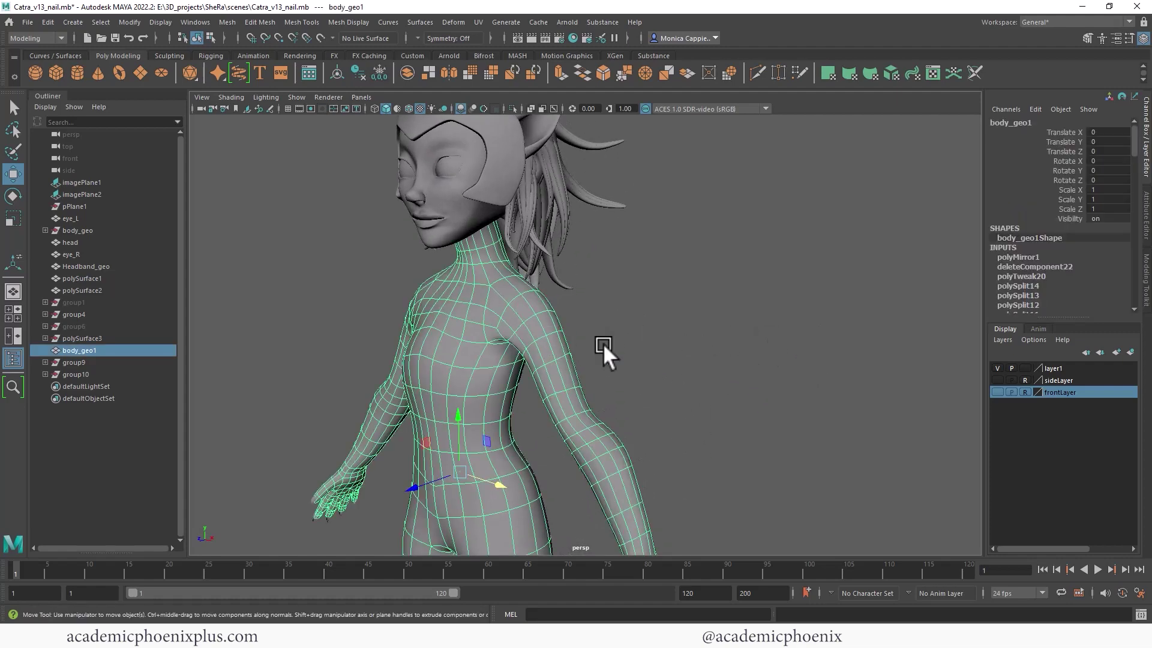
Deselect the body mesh and examine the character's torso, arms, legs and feet from several angles
alt+middle_drag(604, 352, 646, 378)
alt+drag(646, 372, 763, 383)
click(727, 404)
alt+right_drag(737, 391, 624, 364)
alt+middle_drag(624, 364, 611, 307)
alt+right_drag(610, 307, 575, 346)
alt+middle_drag(576, 346, 606, 330)
alt+drag(647, 365, 678, 364)
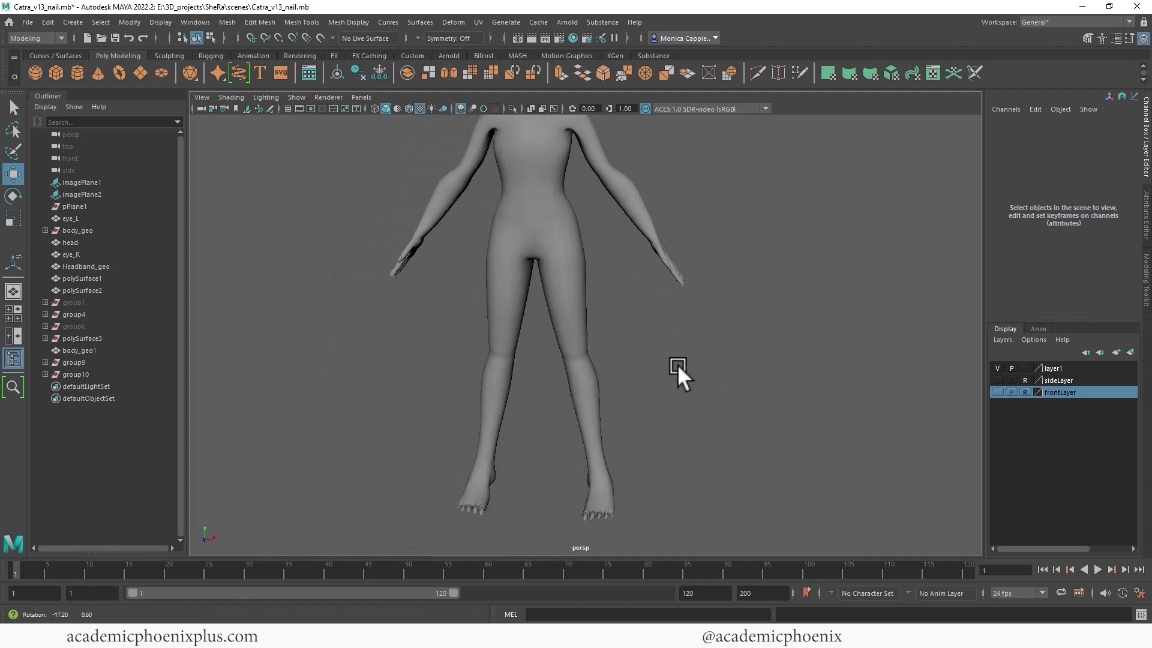
alt+right_drag(655, 366, 610, 357)
alt+middle_drag(610, 358, 645, 388)
alt+drag(646, 388, 736, 354)
alt+right_drag(736, 355, 653, 369)
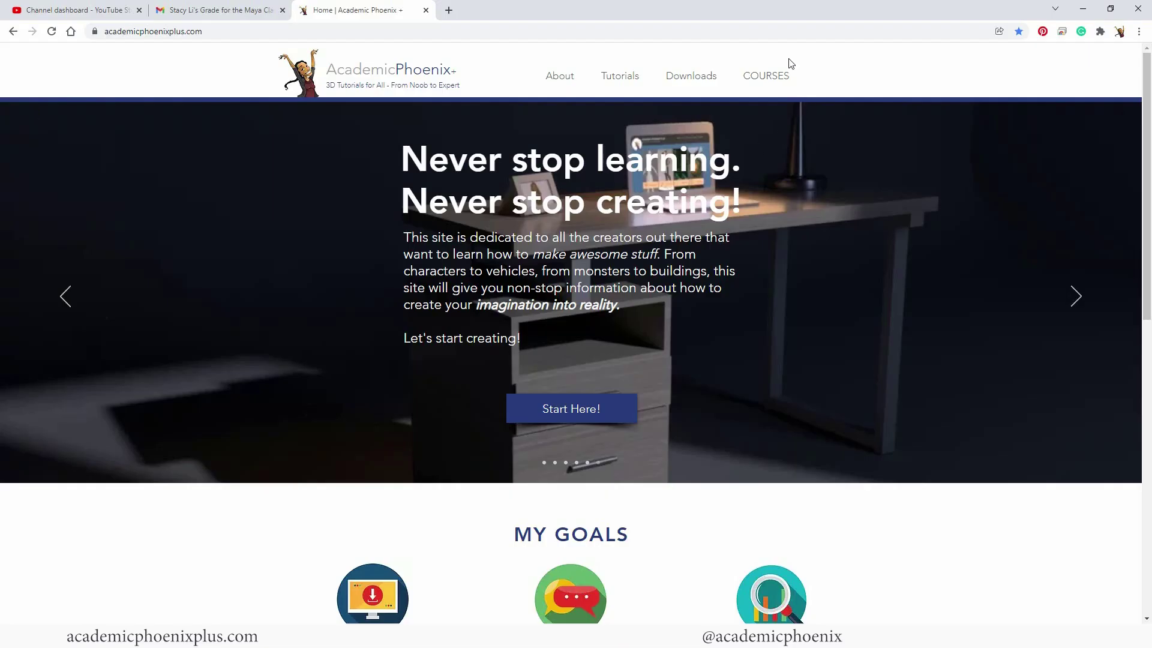
In the browser, open the Academic Phoenix courses page, look through the Still Life course page and return to the course list
click(766, 77)
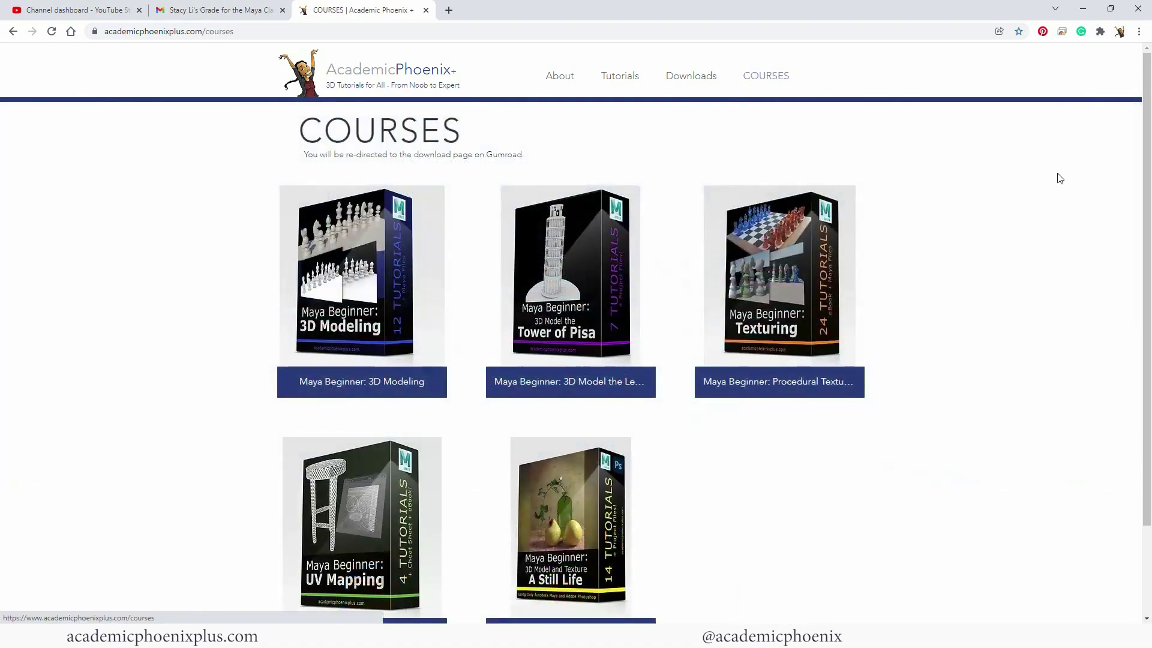
scroll(1061, 191, down, 1)
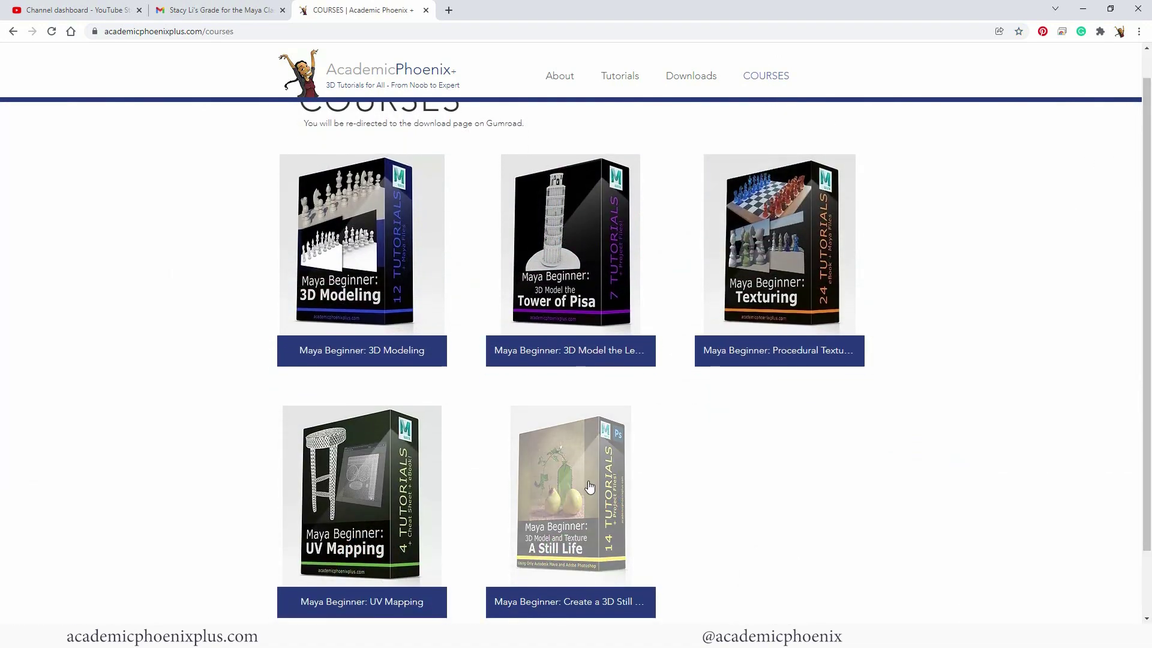
click(589, 487)
scroll(1145, 220, down, 3)
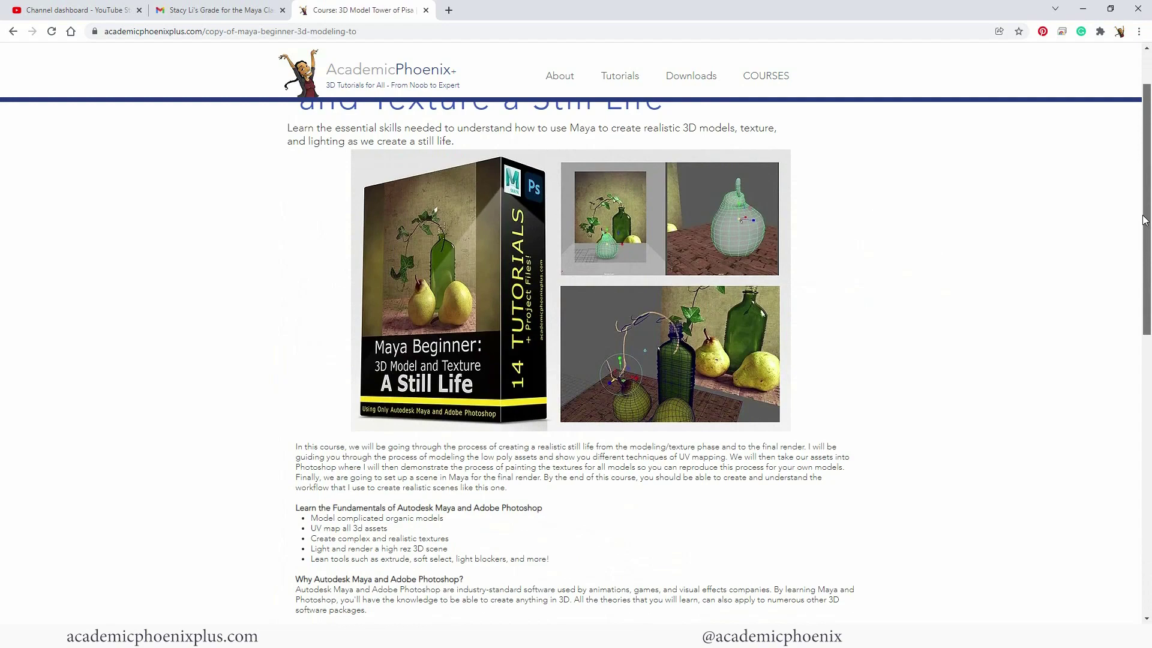
drag(1144, 220, 1096, 175)
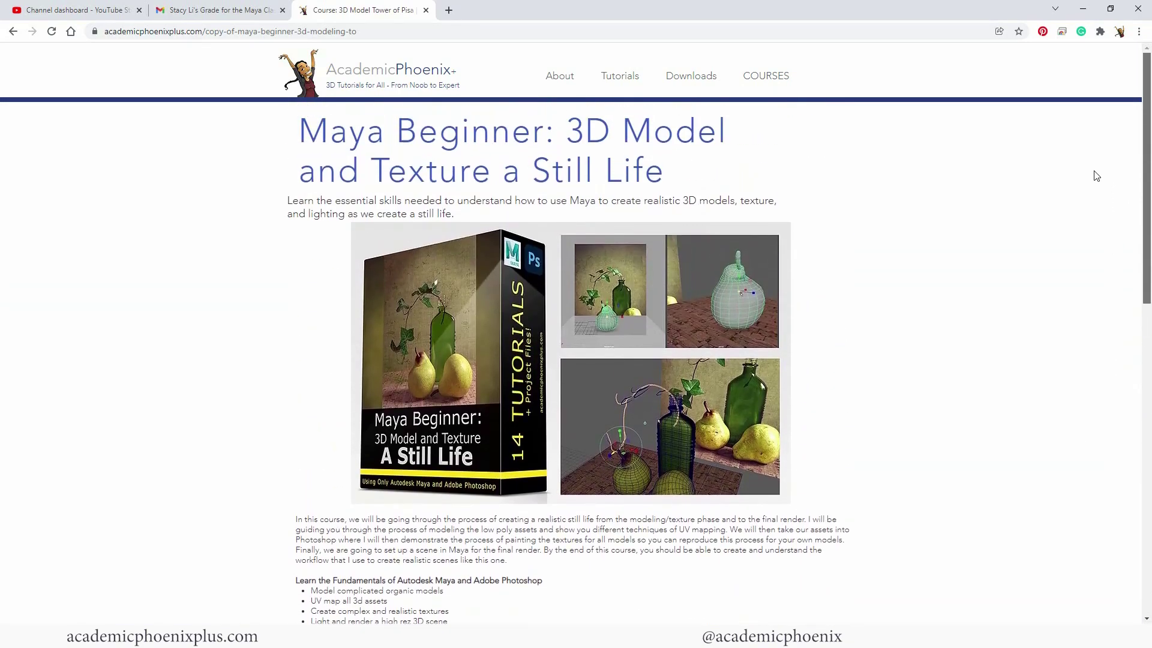
click(762, 78)
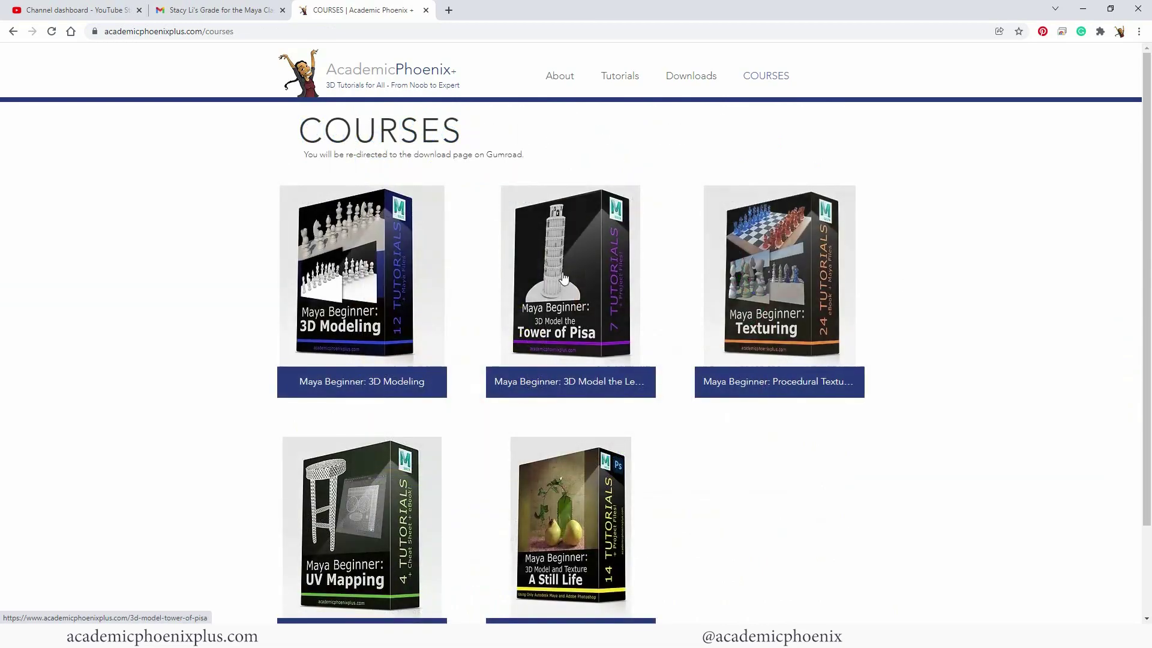